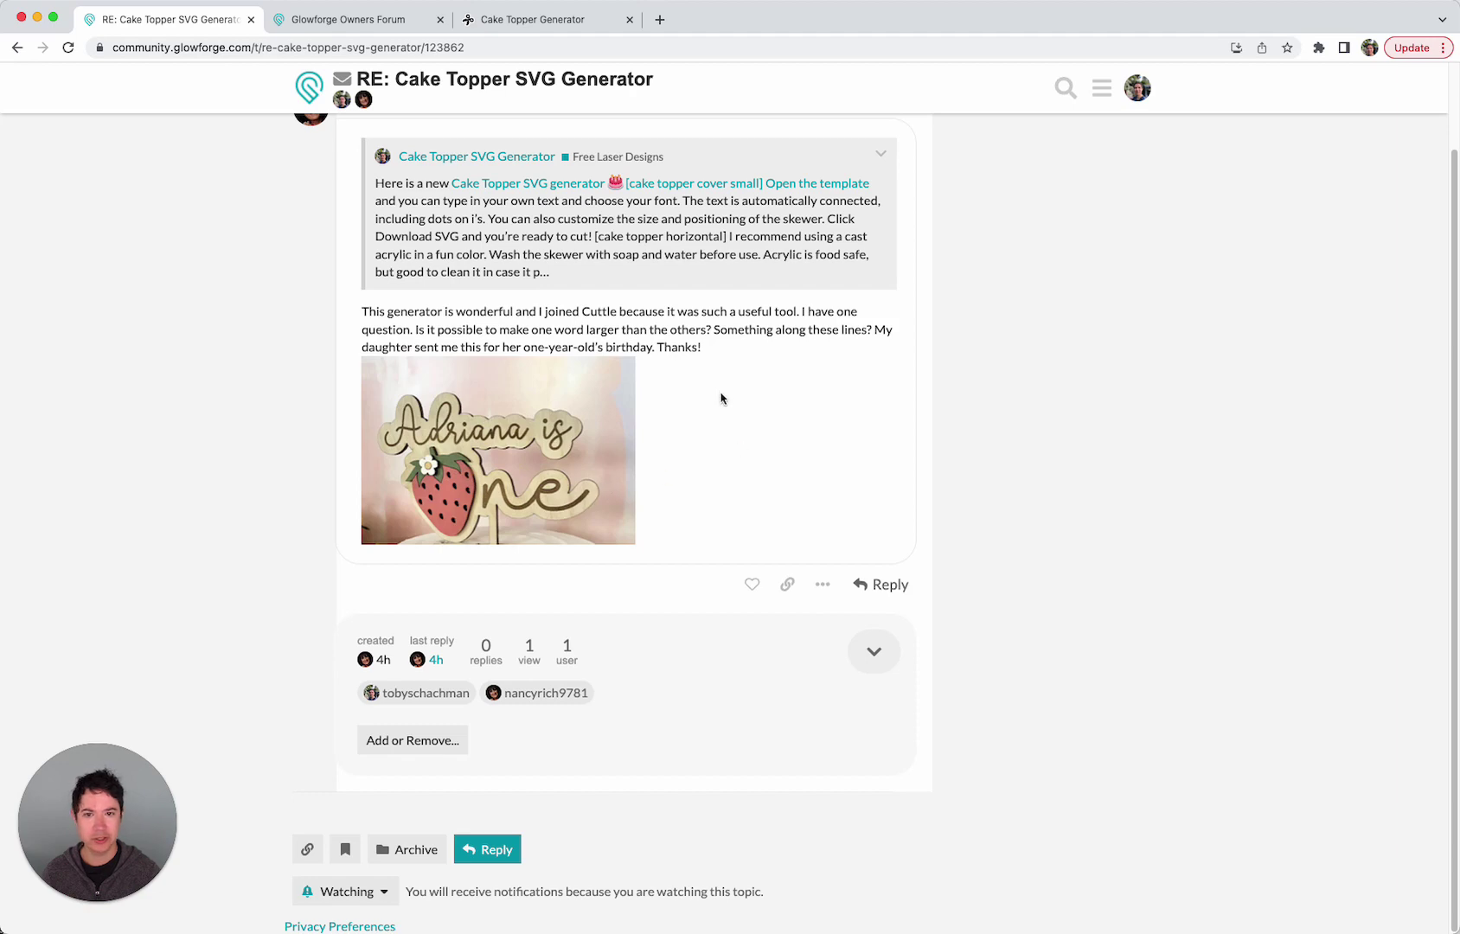
# Step: In the Cake Topper Generator, replace the third-line name with a new first name
pyautogui.click(560, 31)
pyautogui.scroll(-5, 832, 431)
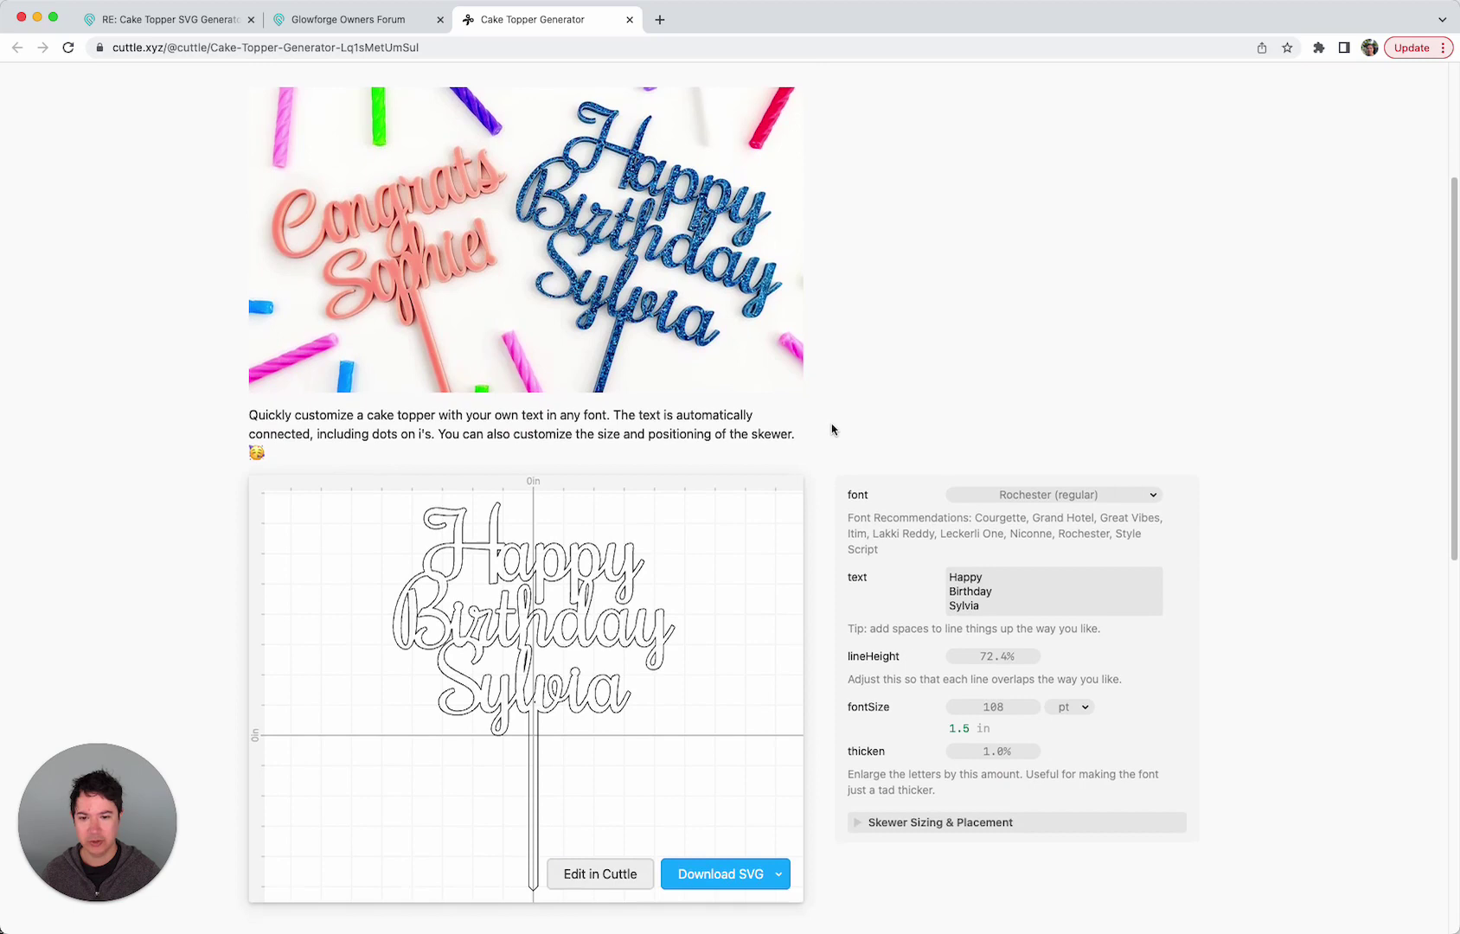
pyautogui.doubleClick(966, 582)
pyautogui.write('Adriana')
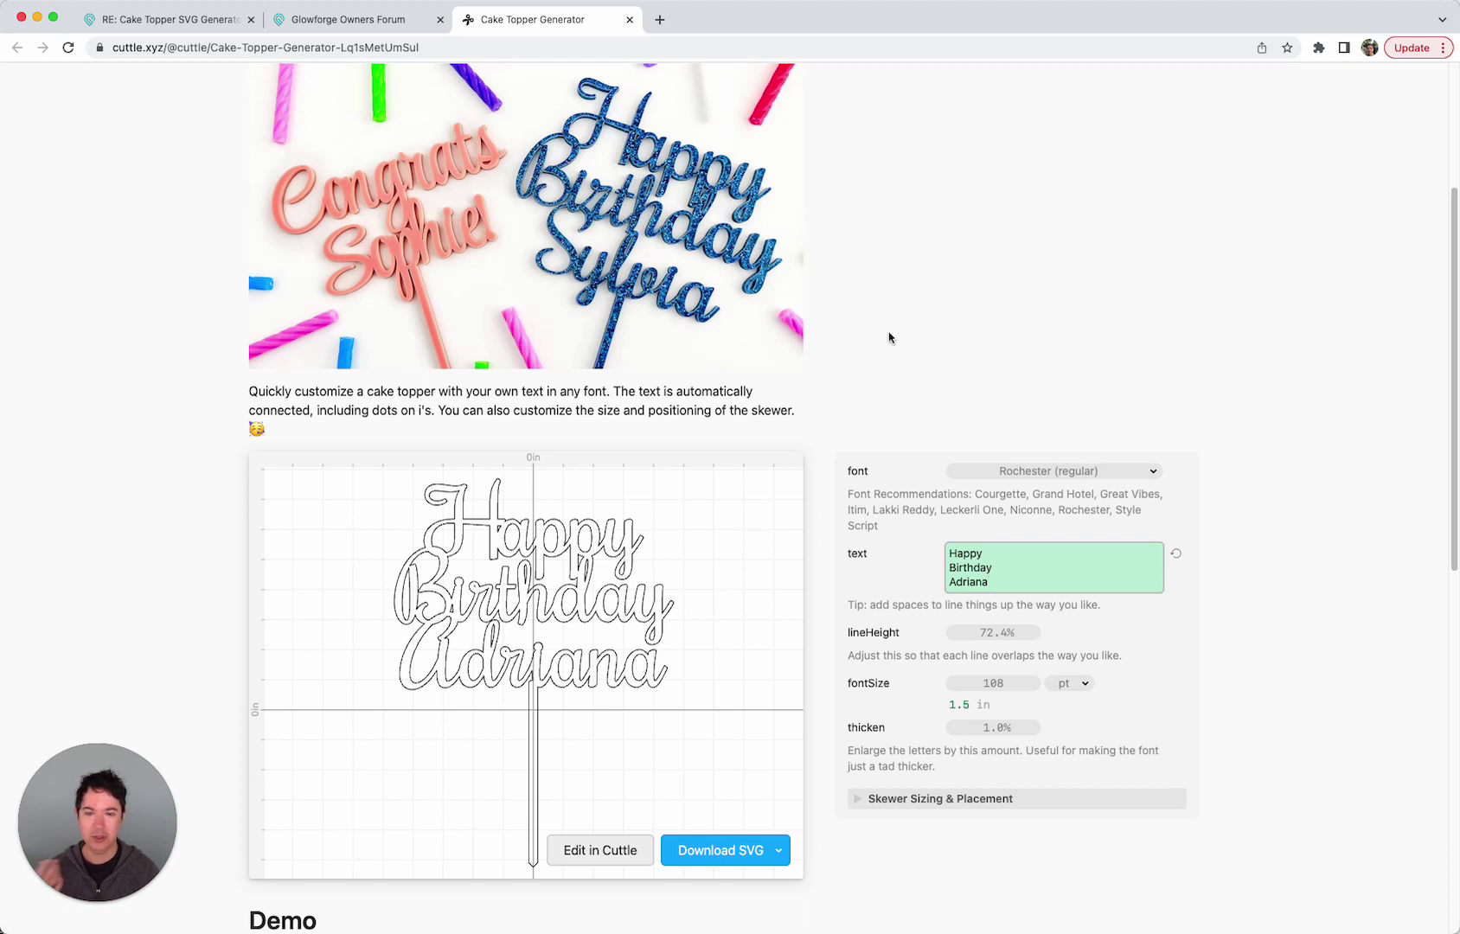
pyautogui.click(843, 350)
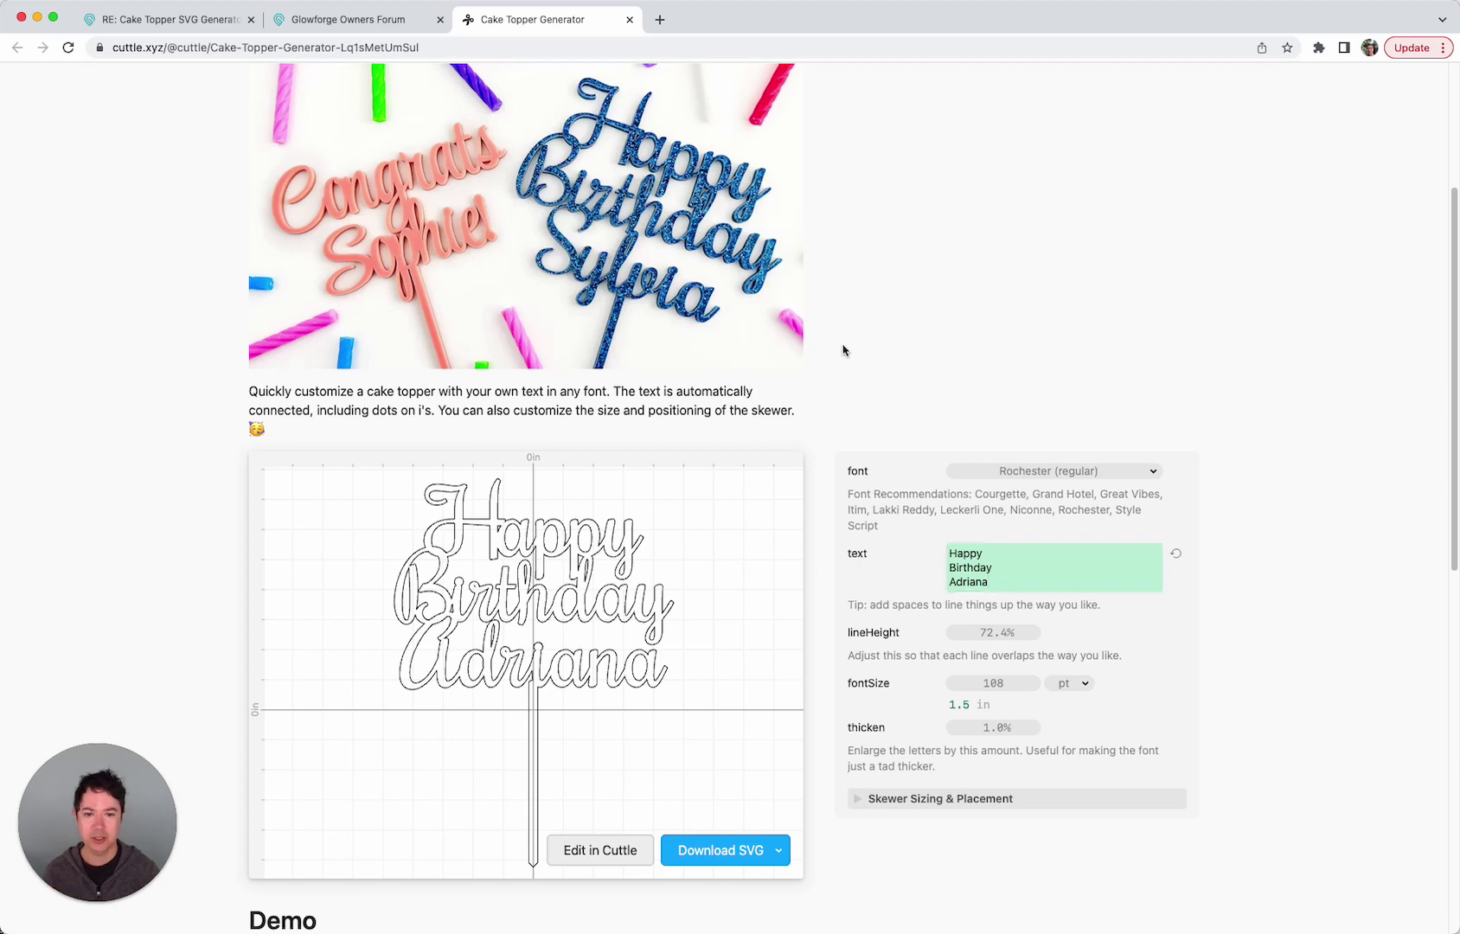
pyautogui.scroll(5, 840, 326)
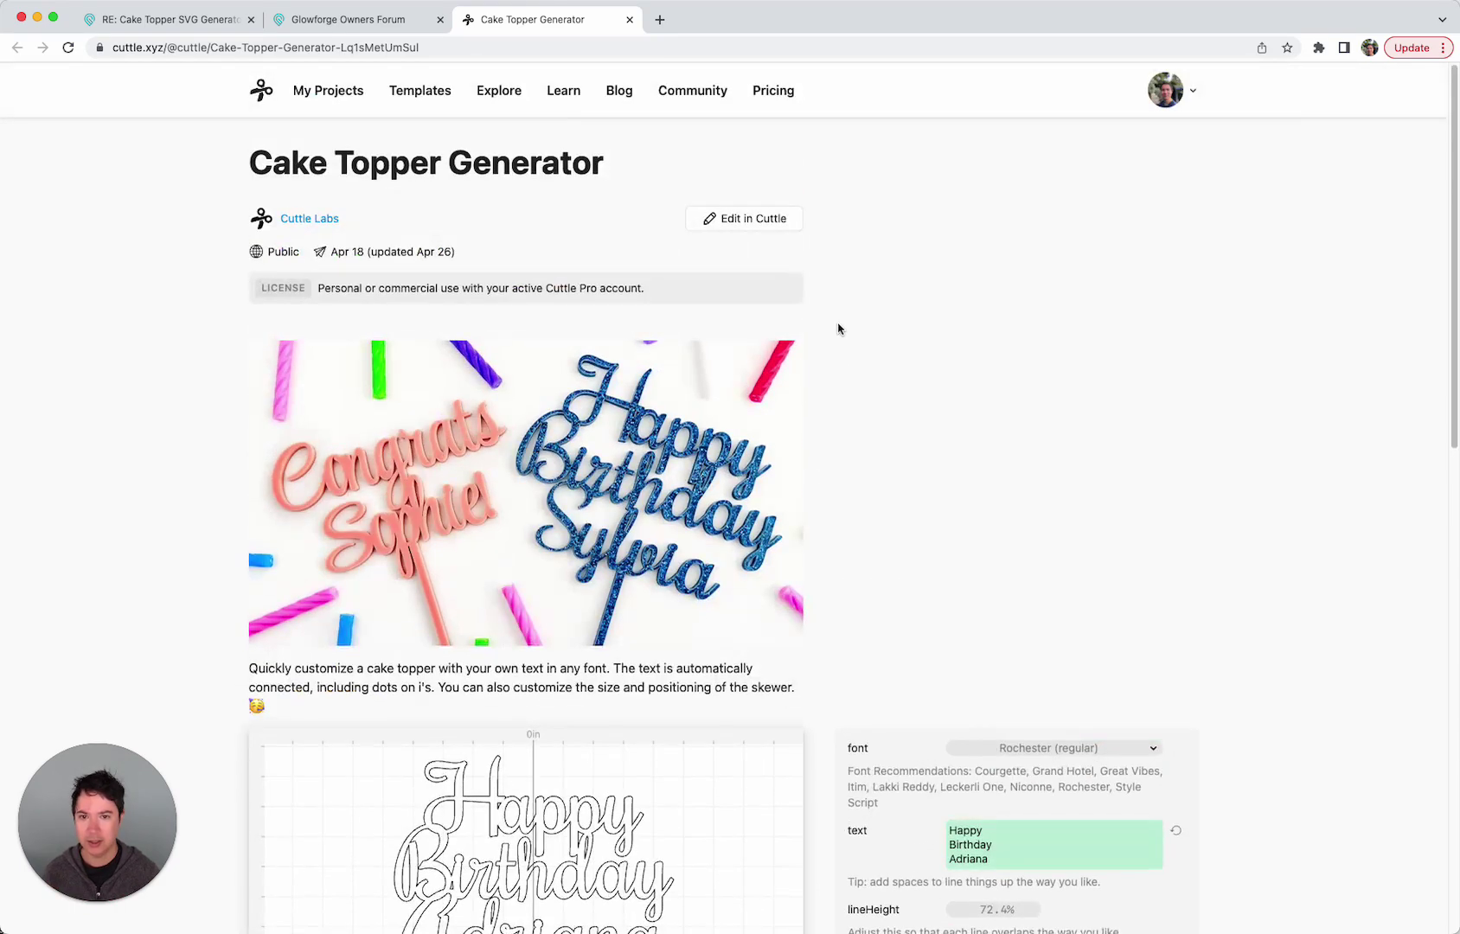
# Step: Create a new blank Untitled Project from the My Projects dashboard
pyautogui.click(330, 93)
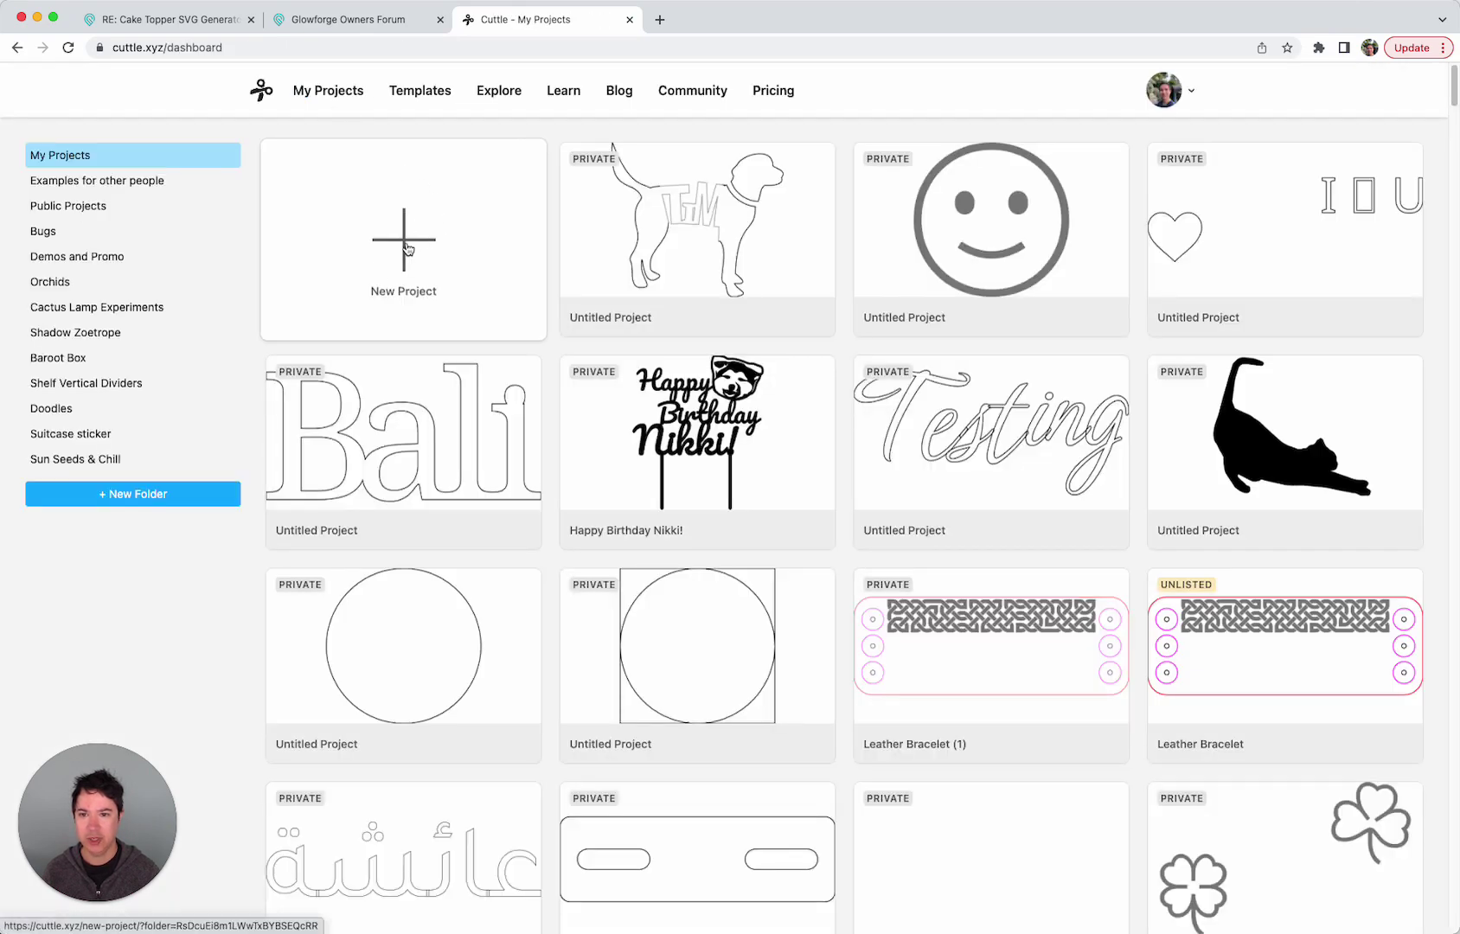
pyautogui.click(414, 247)
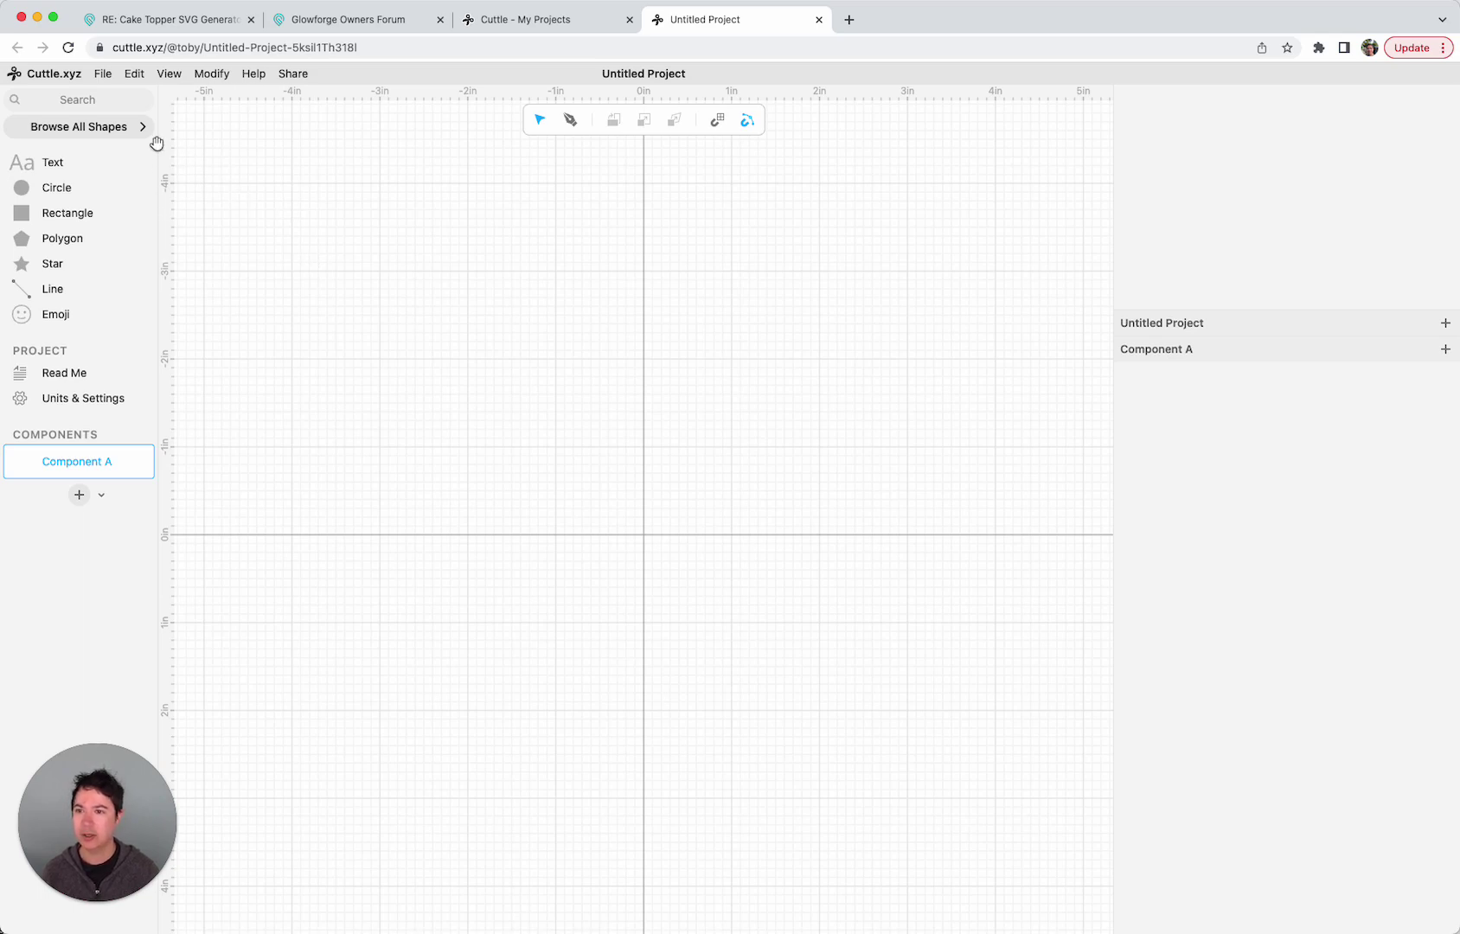
# Step: Place a Connected script text on the canvas reading a first name followed by 'is'
pyautogui.click(87, 136)
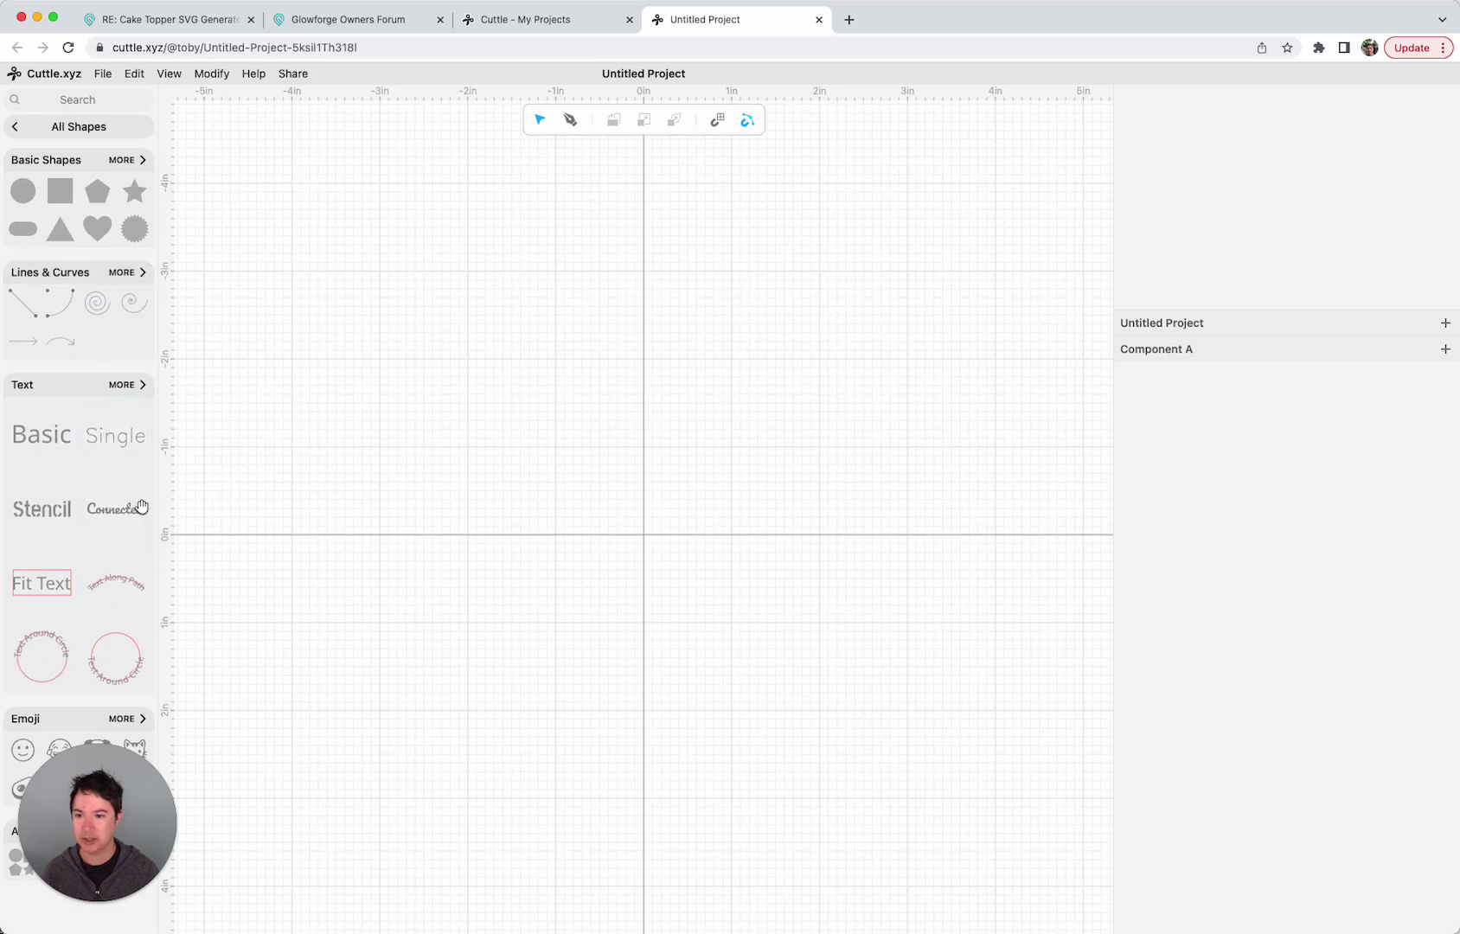
pyautogui.moveTo(113, 509); pyautogui.dragTo(438, 395)
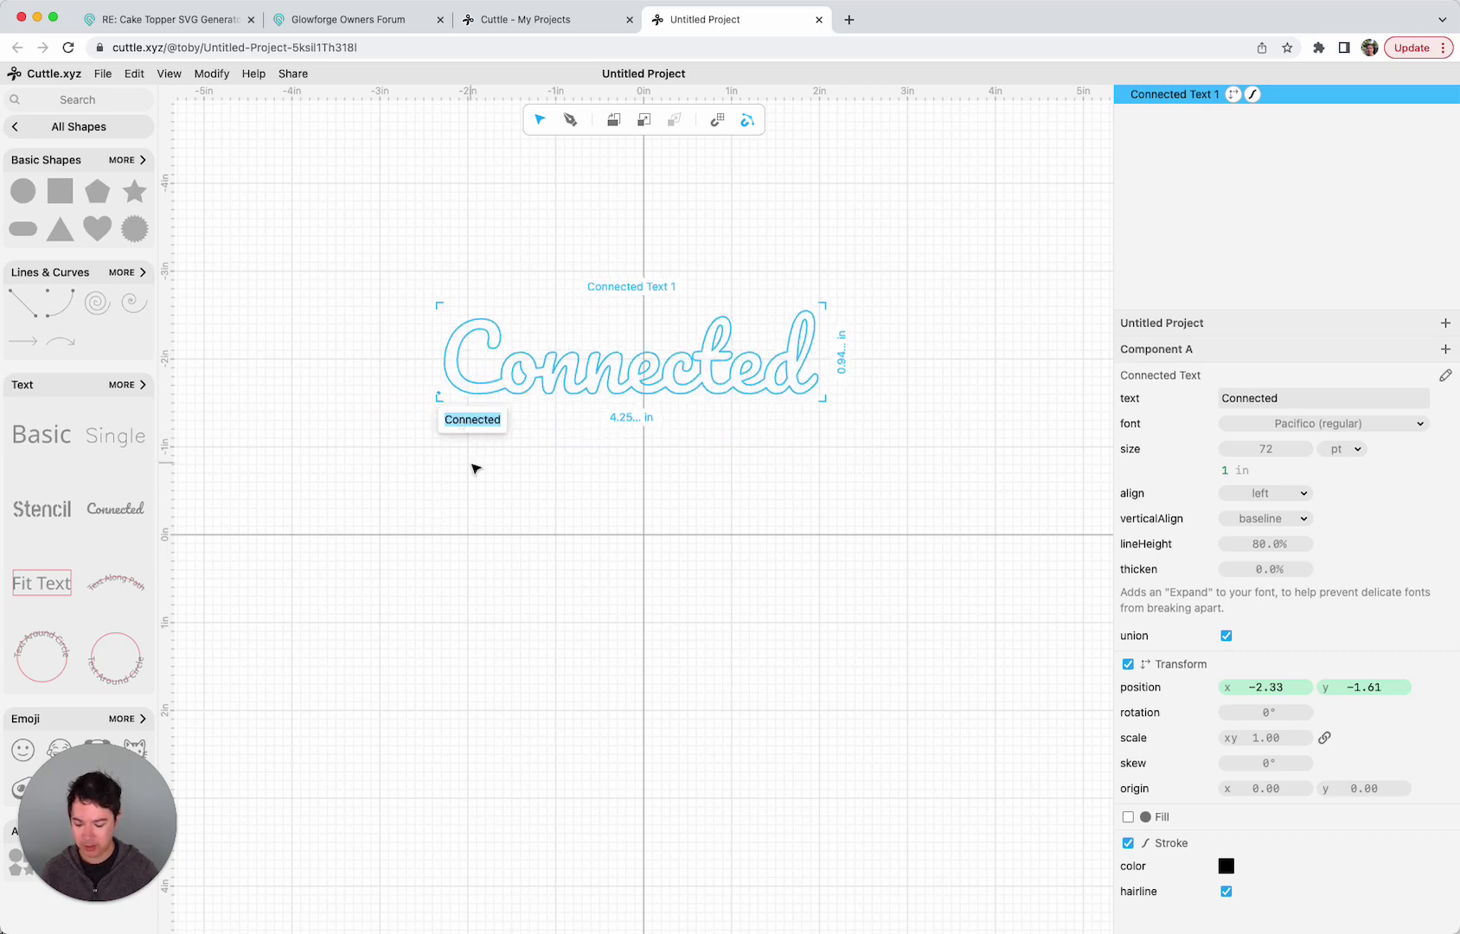
pyautogui.write('Adriana')
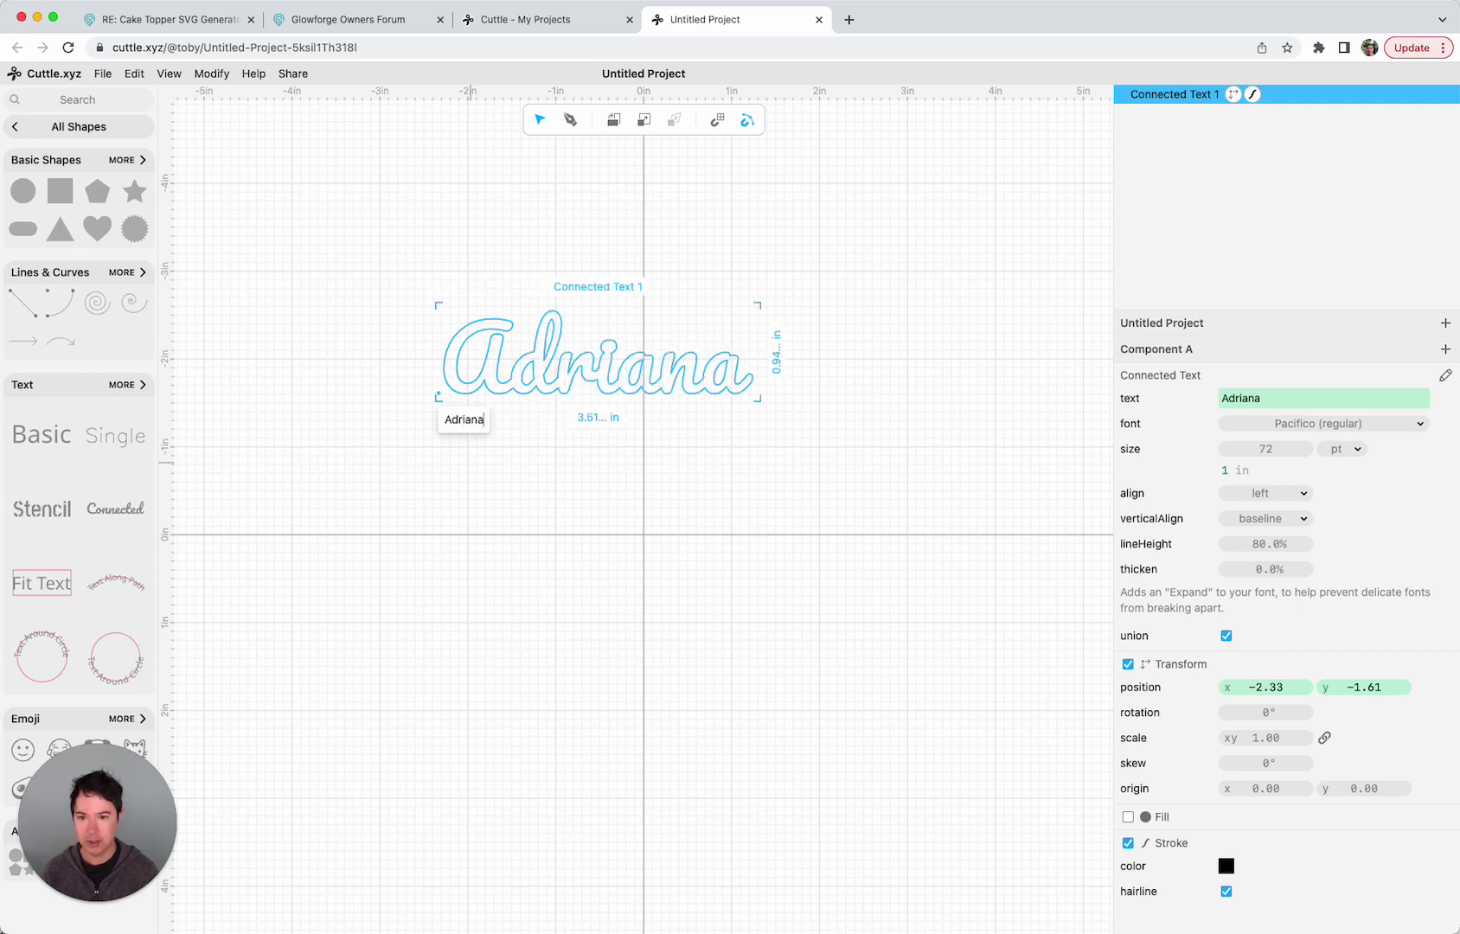
pyautogui.write(' is')
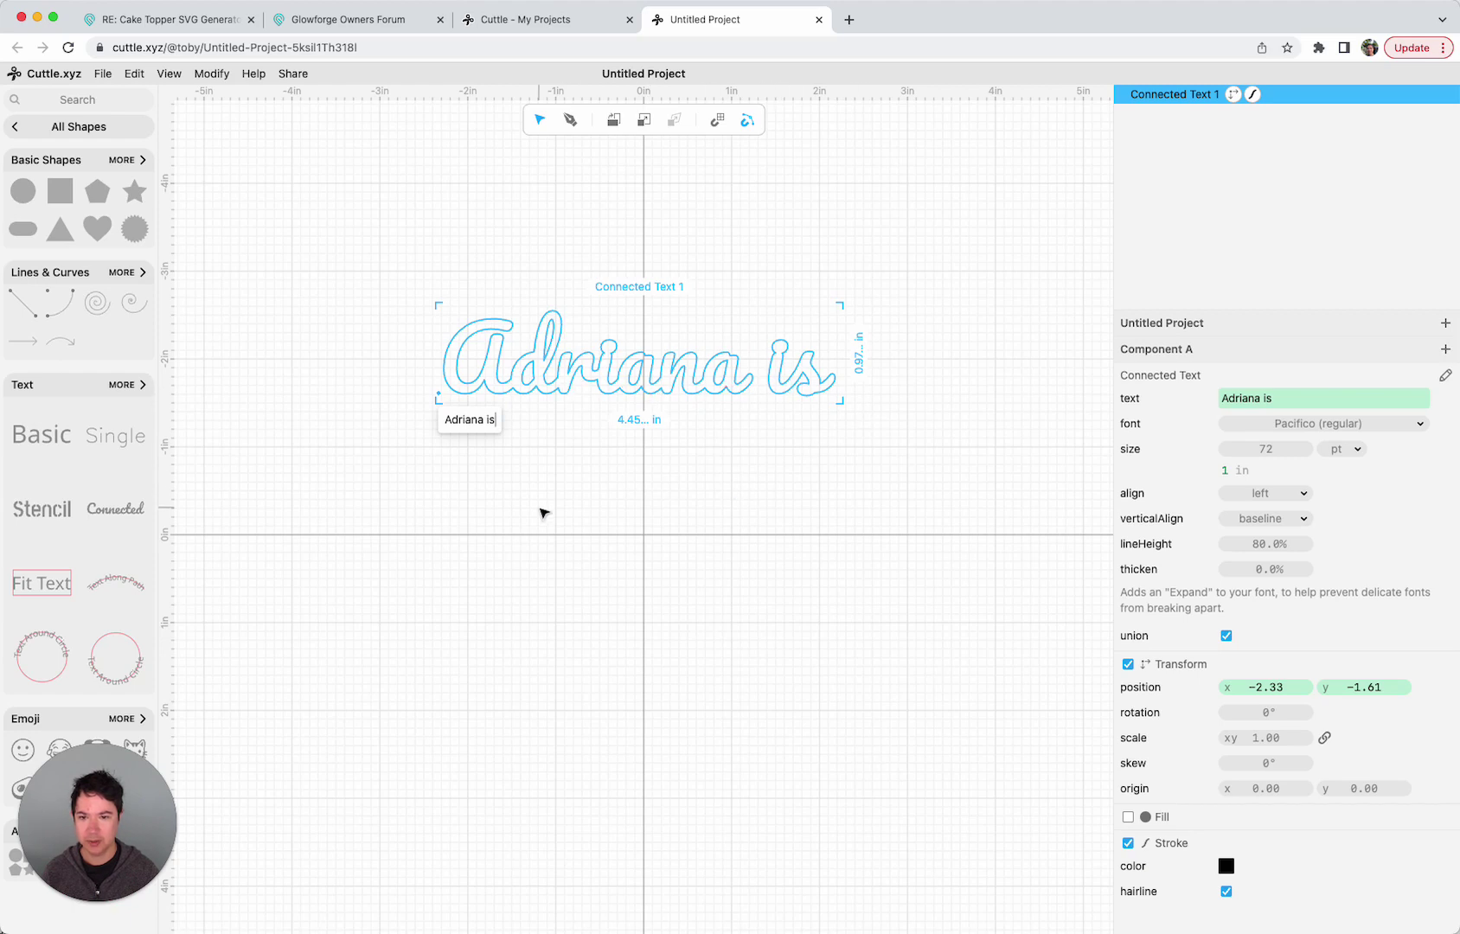
pyautogui.click(544, 513)
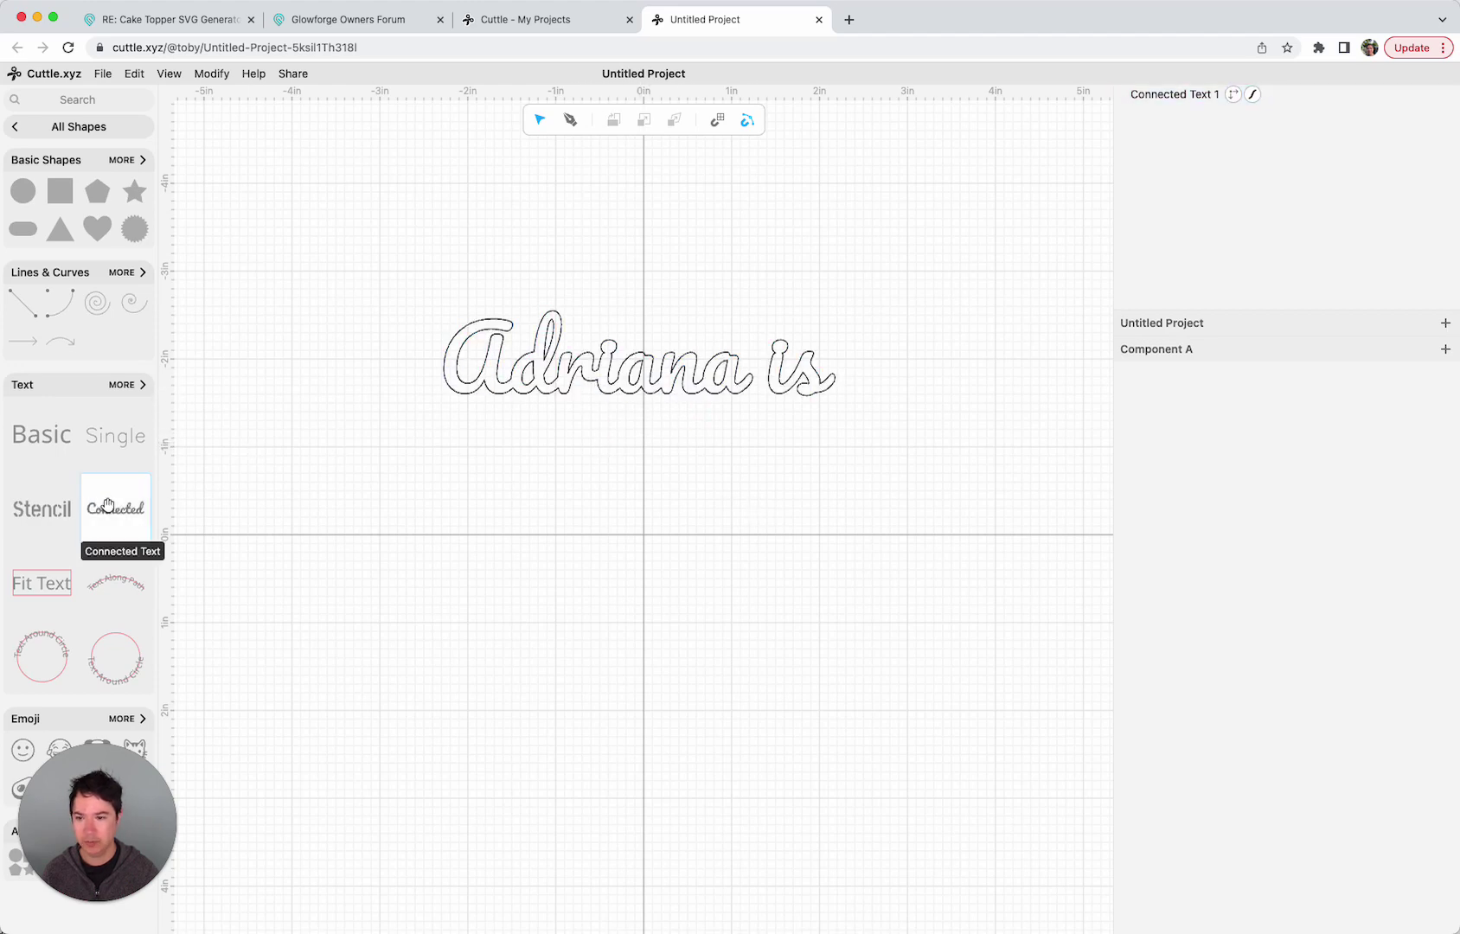
# Step: Add a second Connected text reading 'One' below the name line
pyautogui.moveTo(107, 504); pyautogui.dragTo(381, 531)
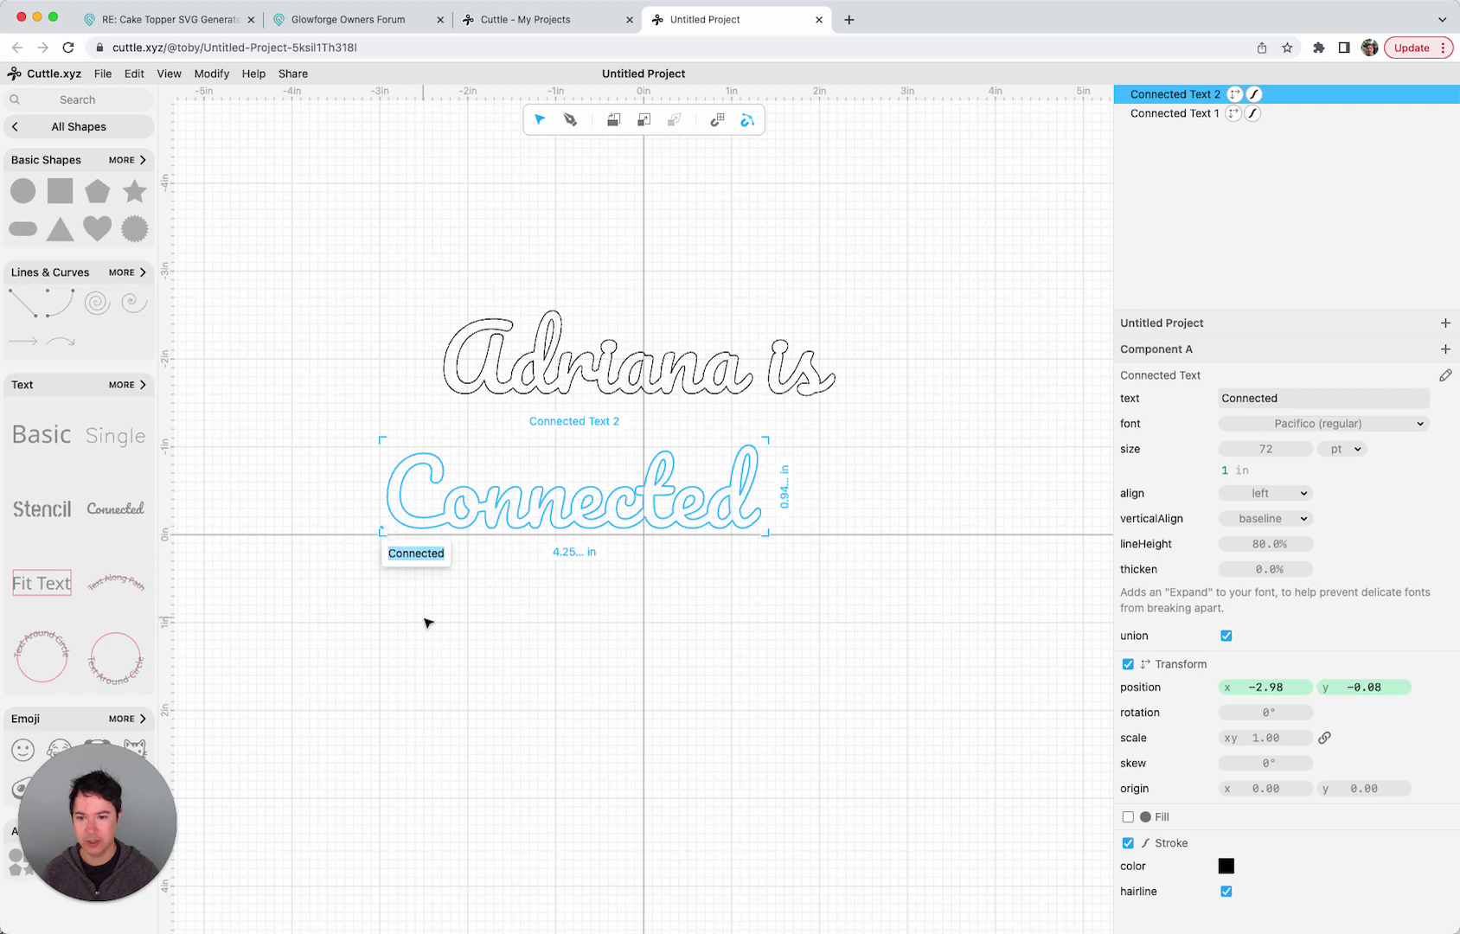
pyautogui.write('One')
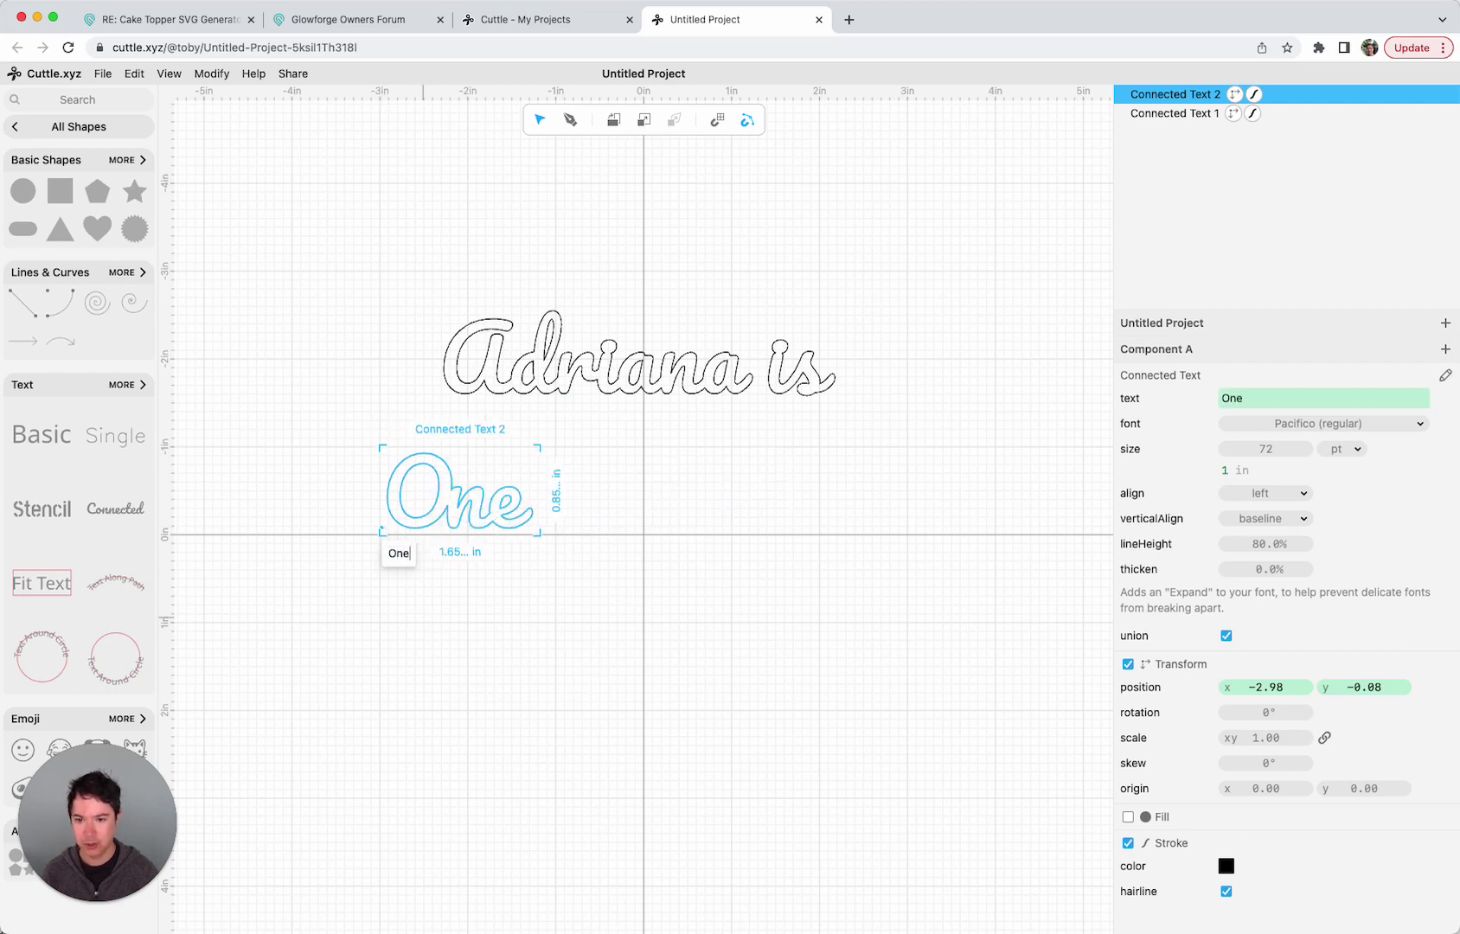
pyautogui.click(535, 612)
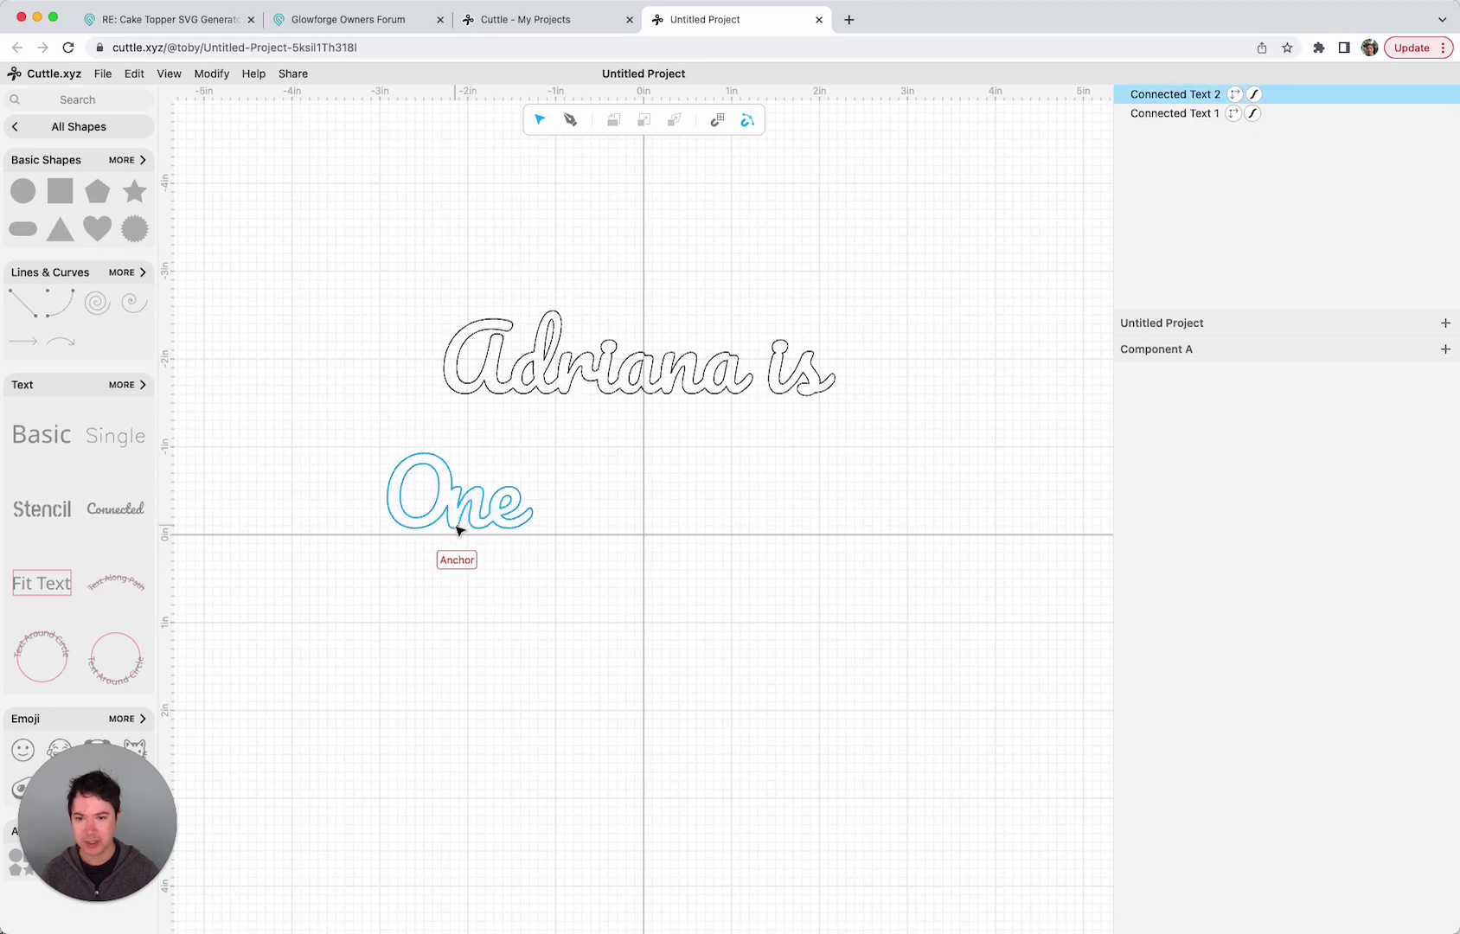
# Step: Scale 'One' up about 2.5 times, to roughly 4.1 in wide
pyautogui.click(466, 493)
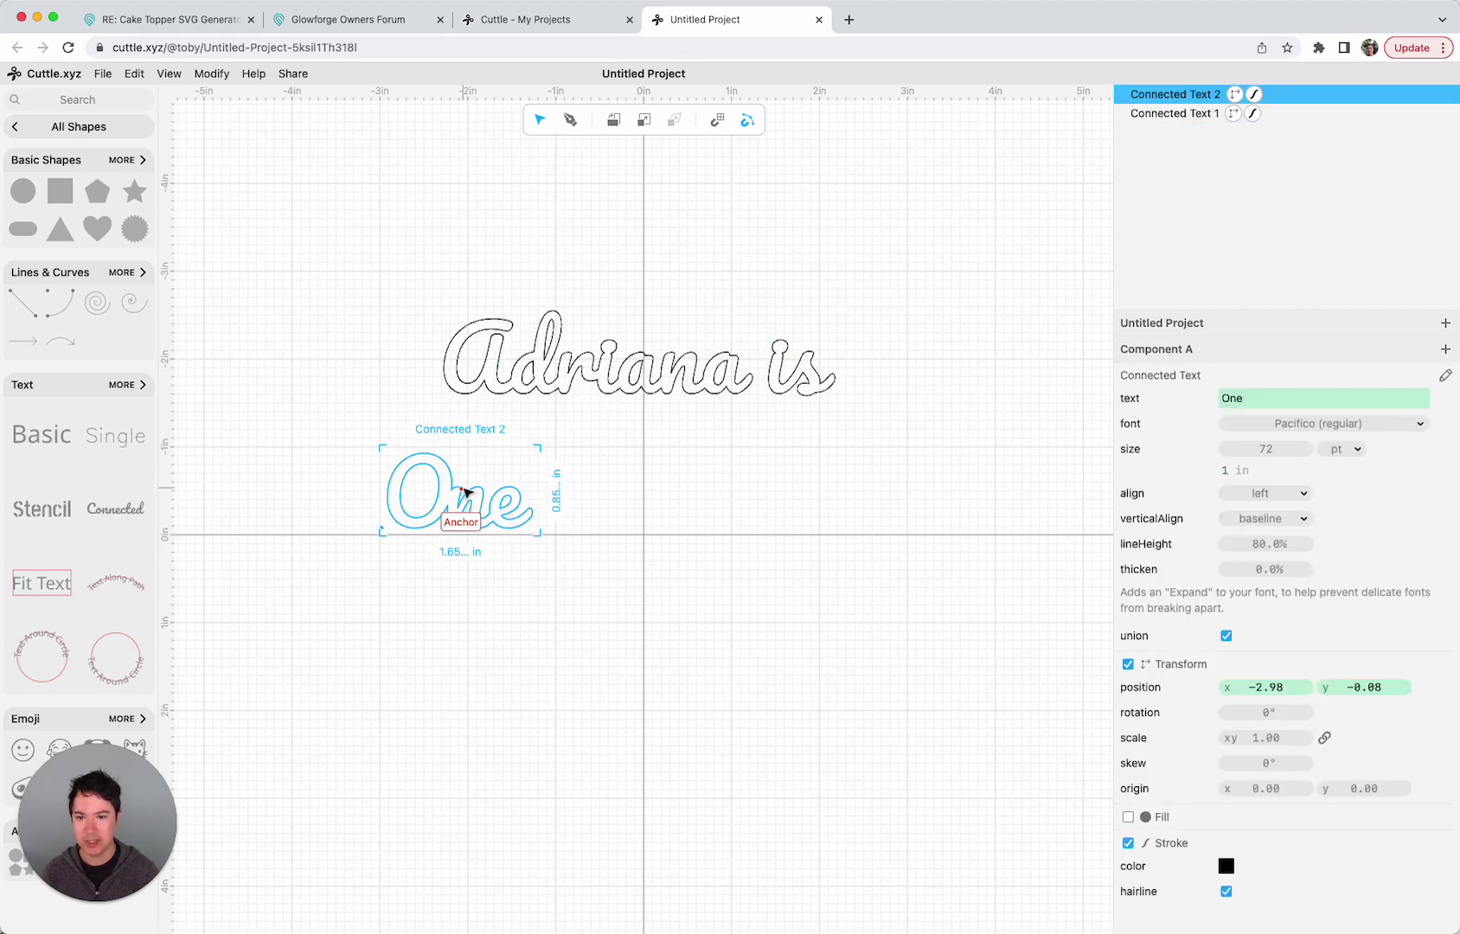
pyautogui.moveTo(540, 534); pyautogui.dragTo(749, 677)
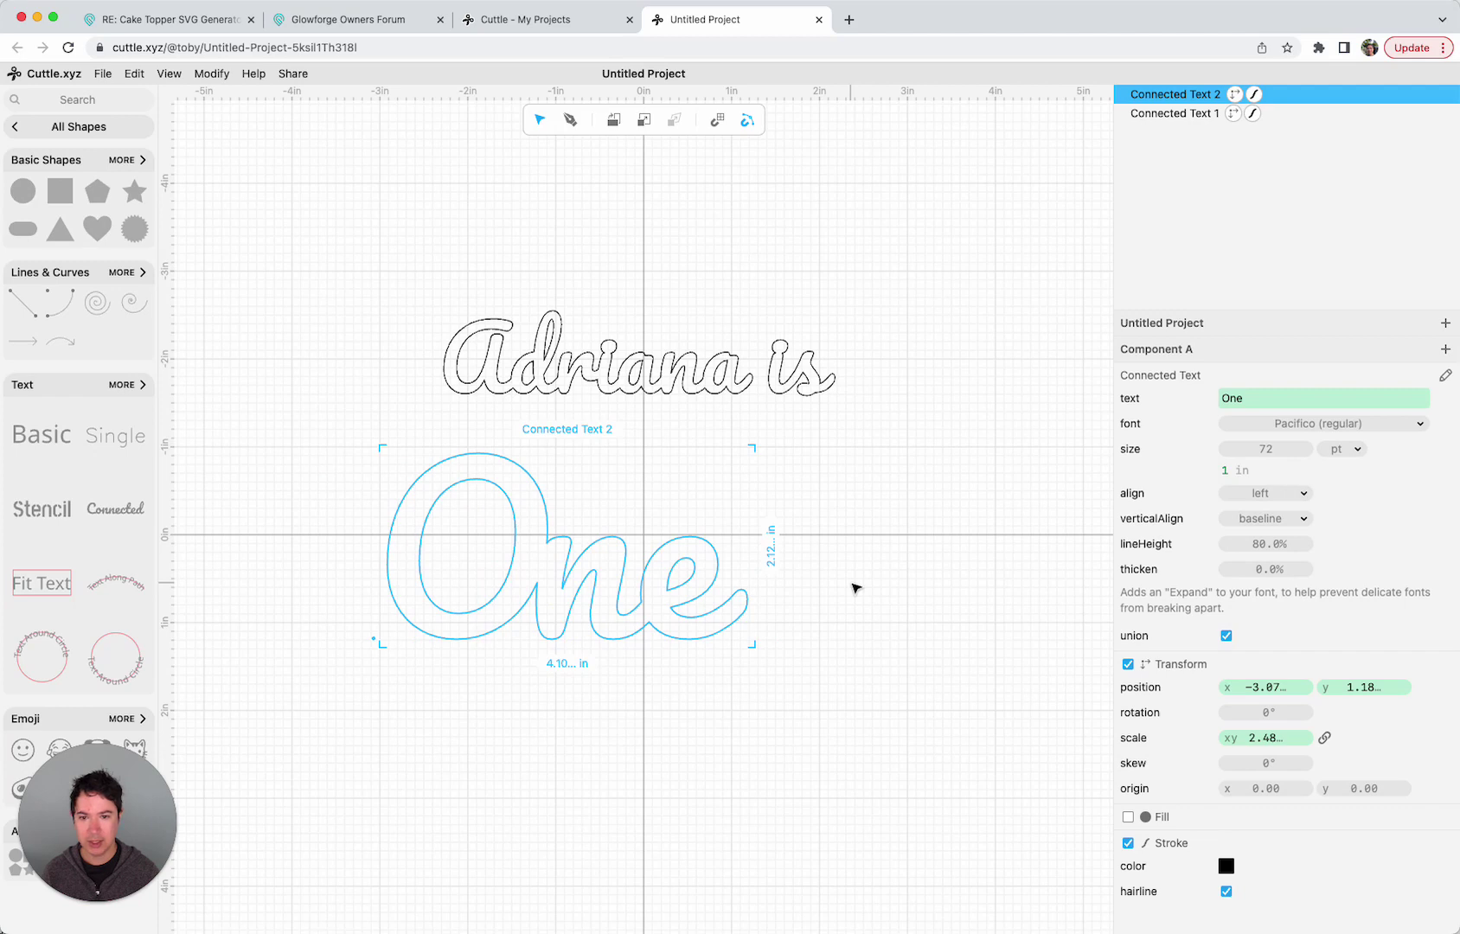
pyautogui.click(855, 588)
pyautogui.click(595, 364)
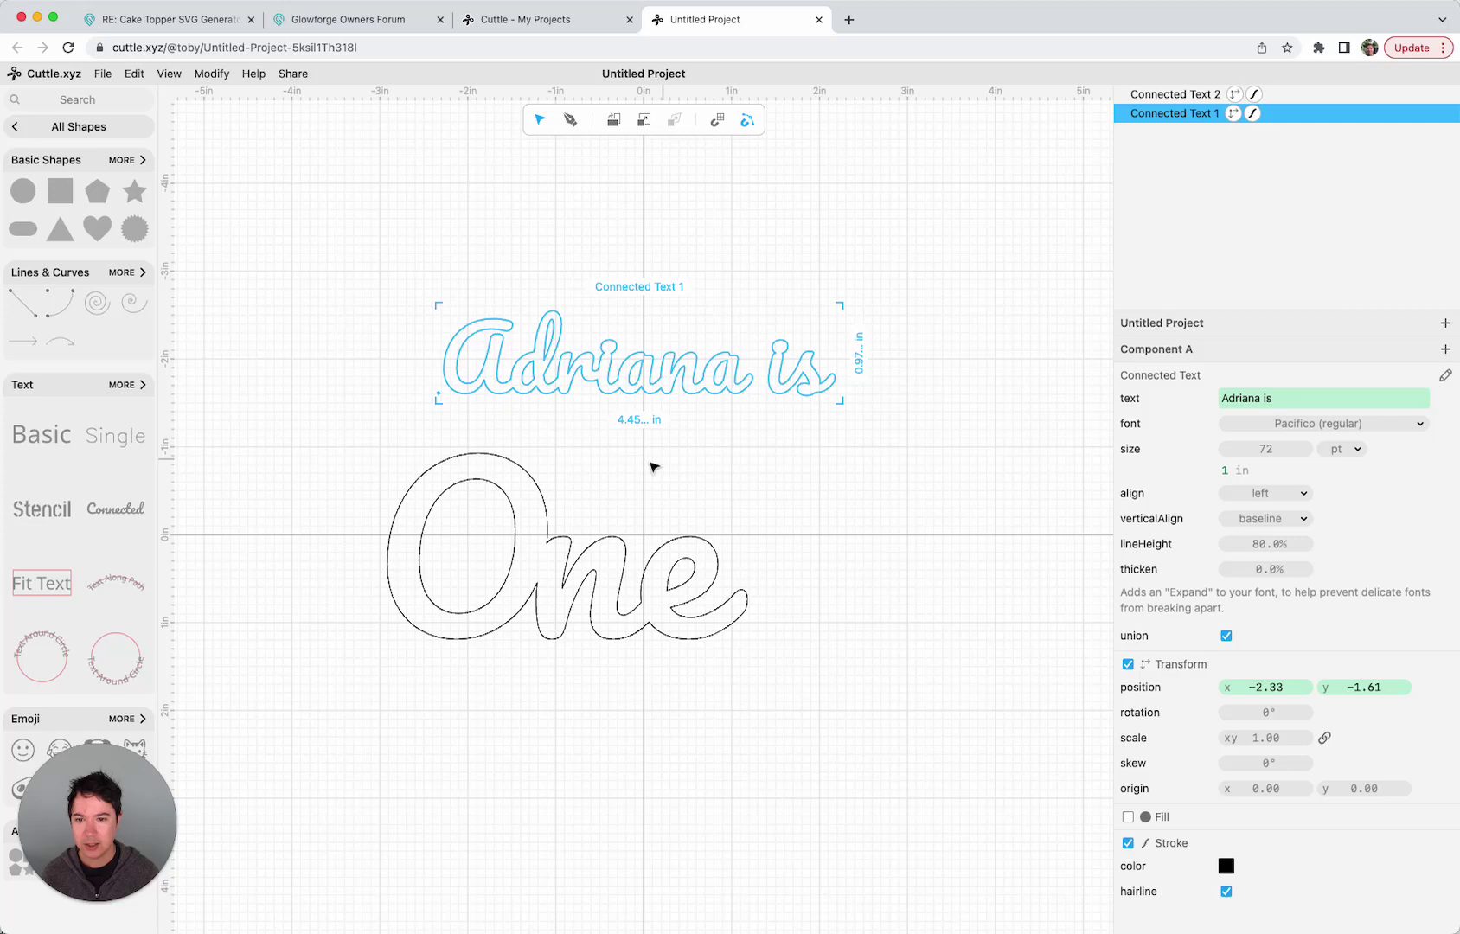
# Step: Move the name text down-left so it rests on top of 'One'
pyautogui.click(718, 449)
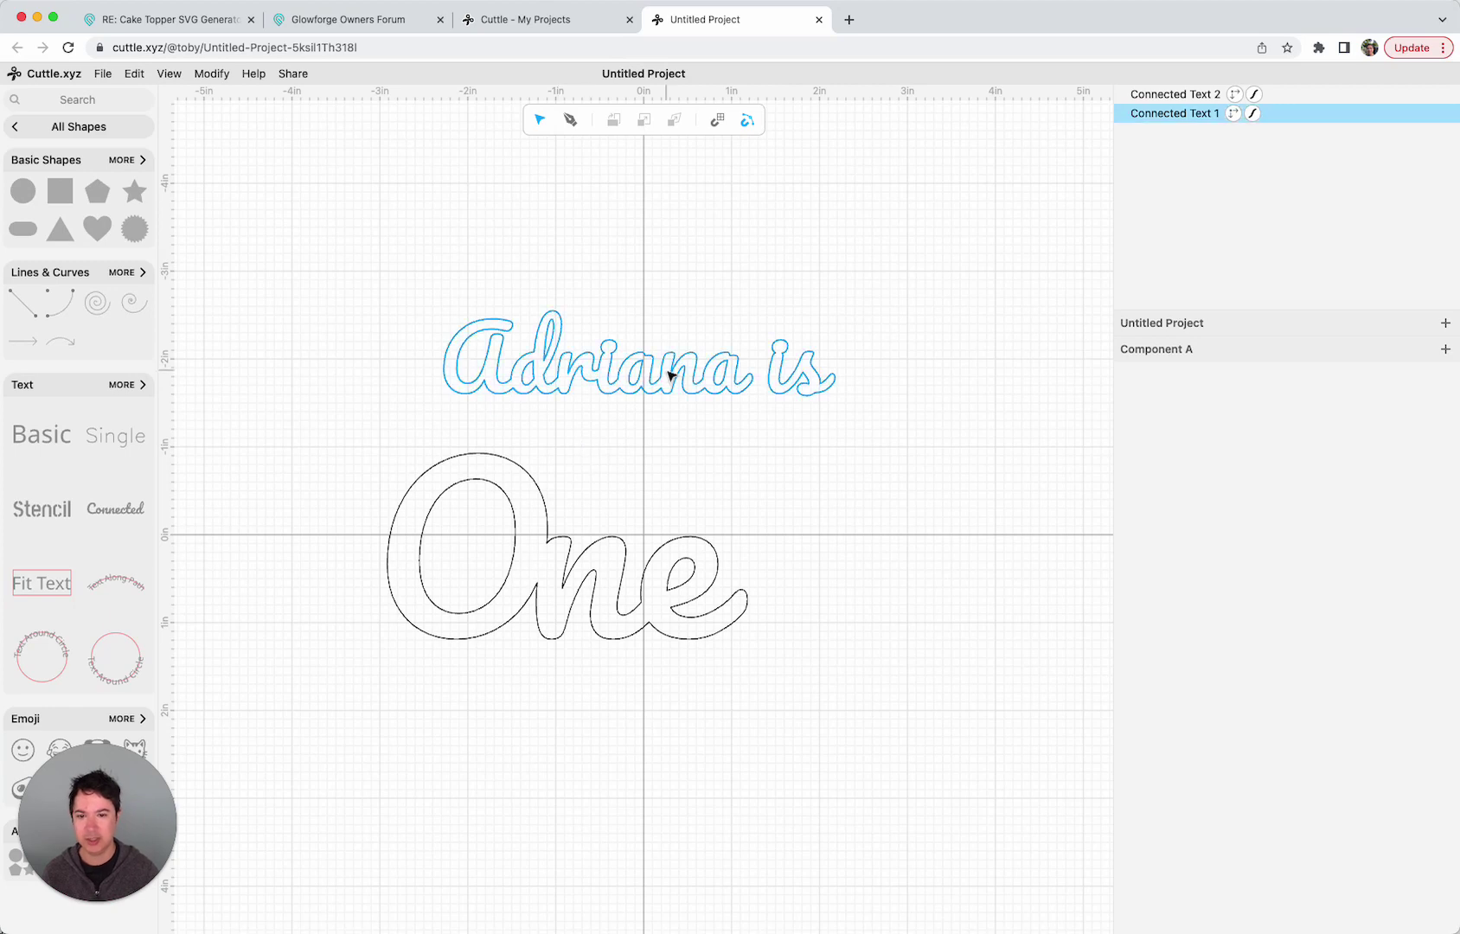
pyautogui.moveTo(666, 371); pyautogui.dragTo(580, 446)
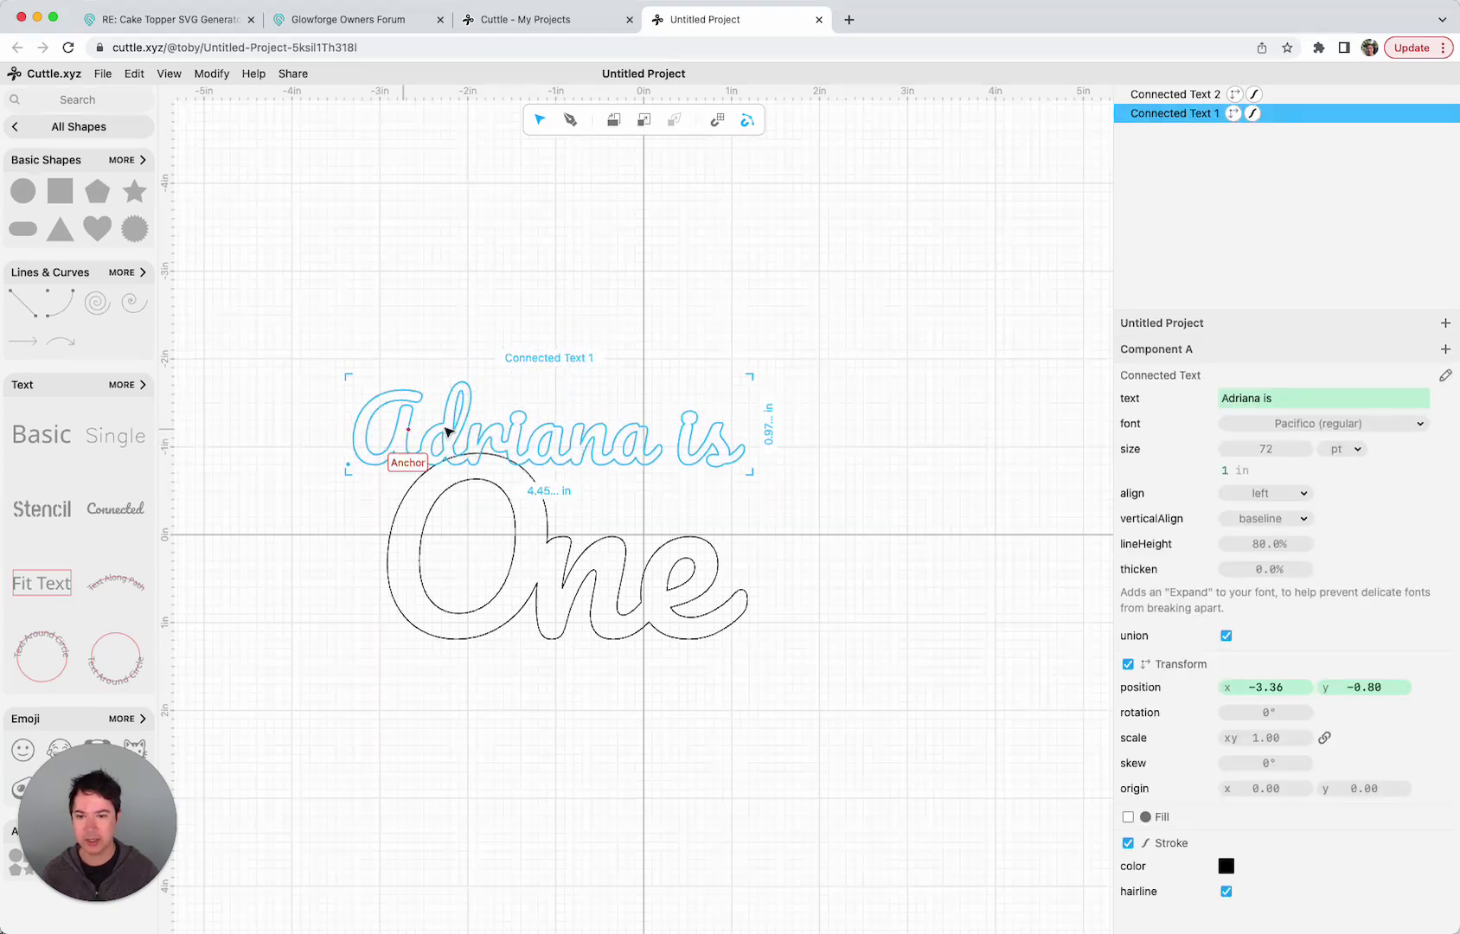
pyautogui.click(658, 512)
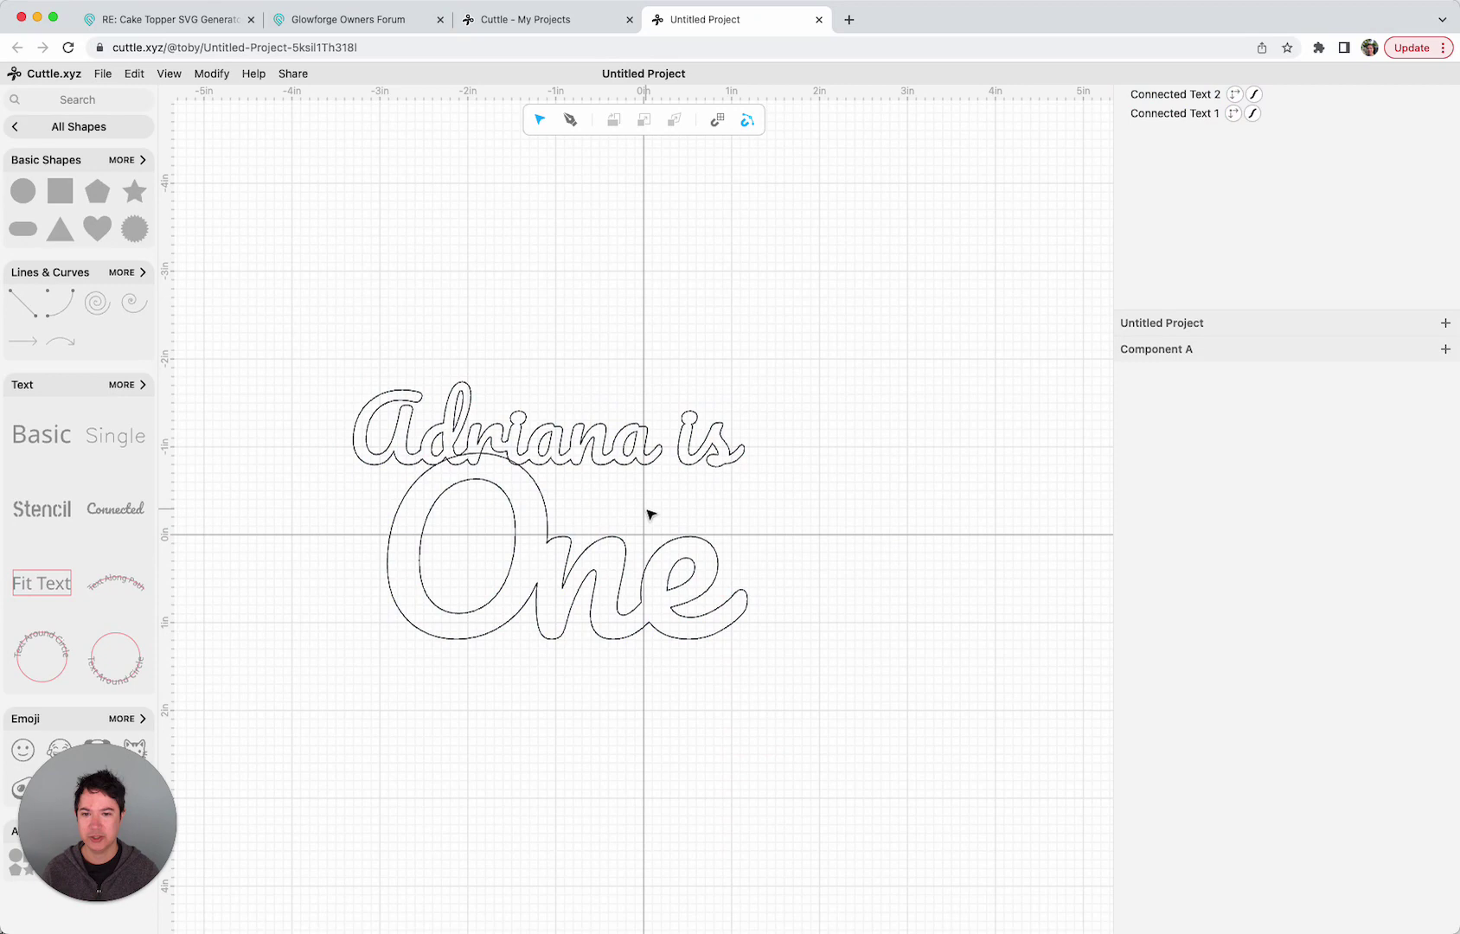
# Step: Give 'One' a solid black fill
pyautogui.click(607, 543)
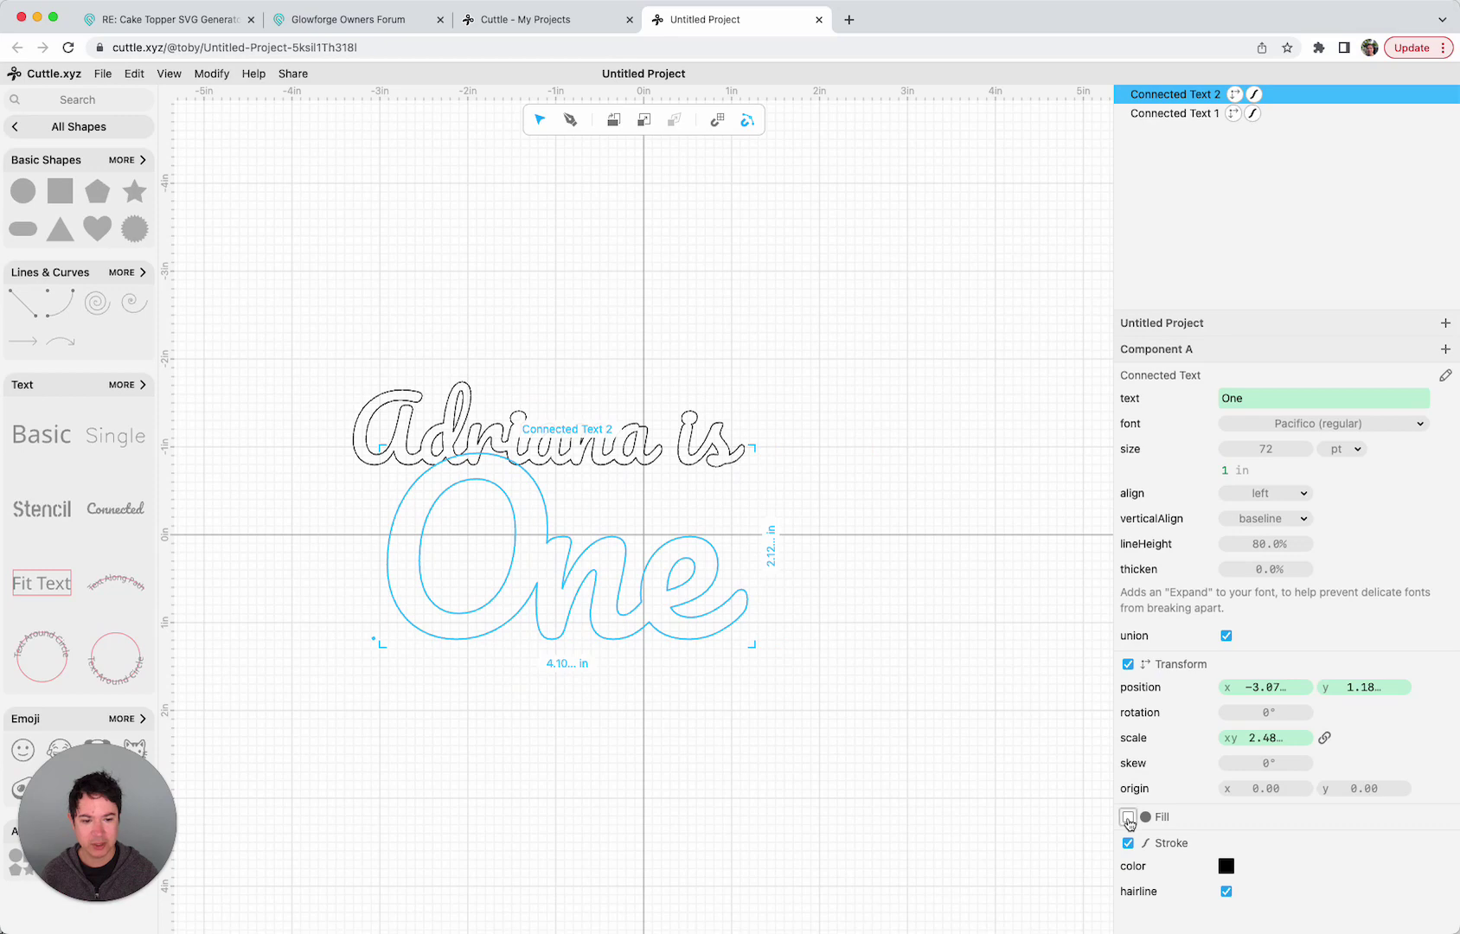
pyautogui.click(1128, 818)
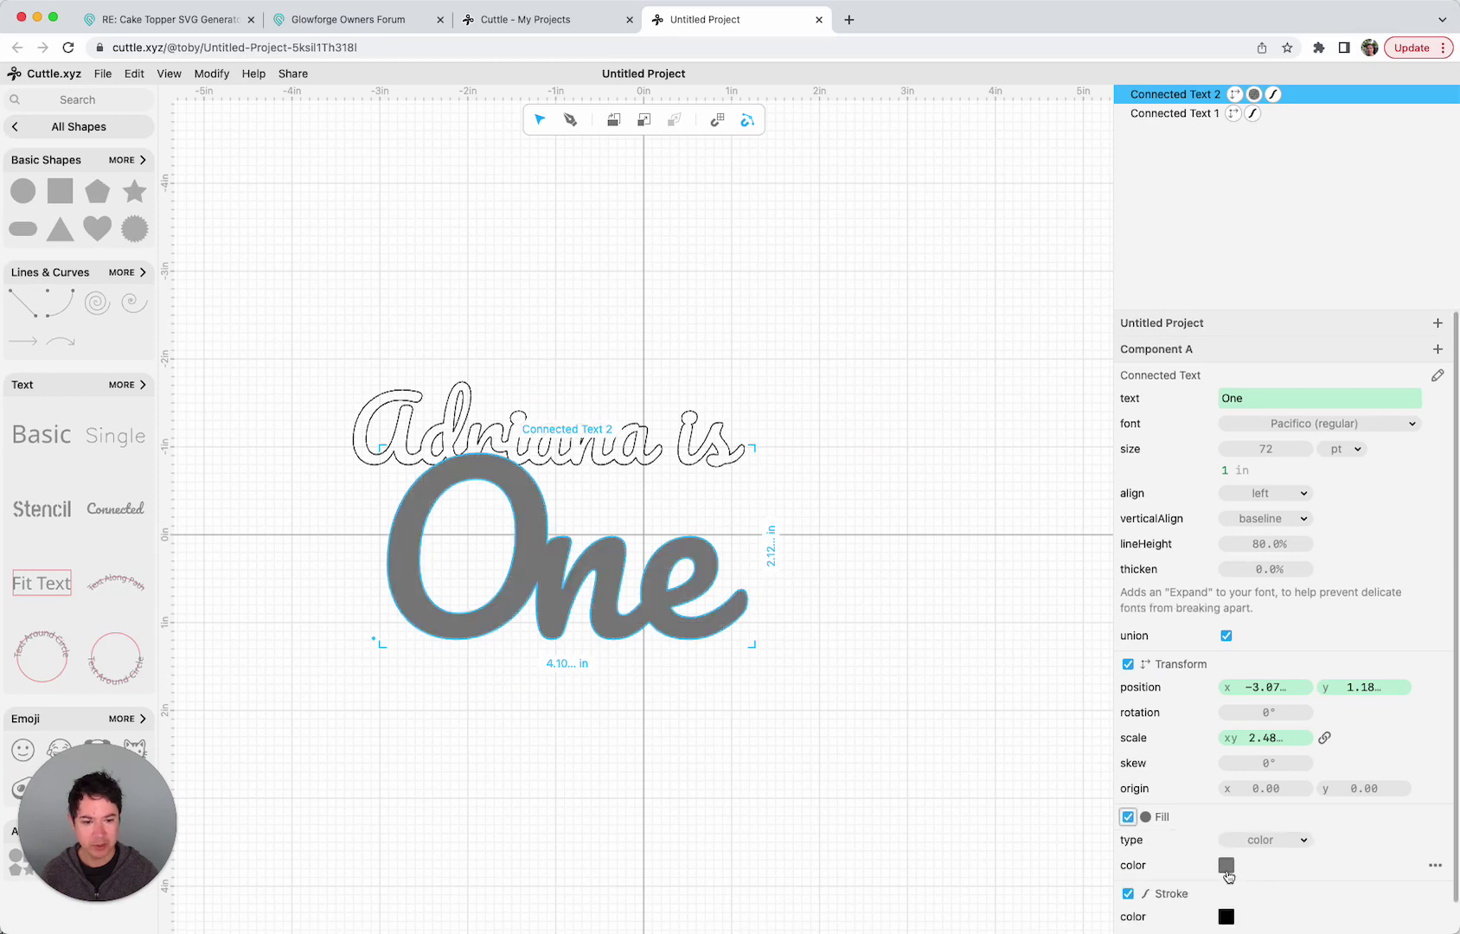
pyautogui.click(1227, 866)
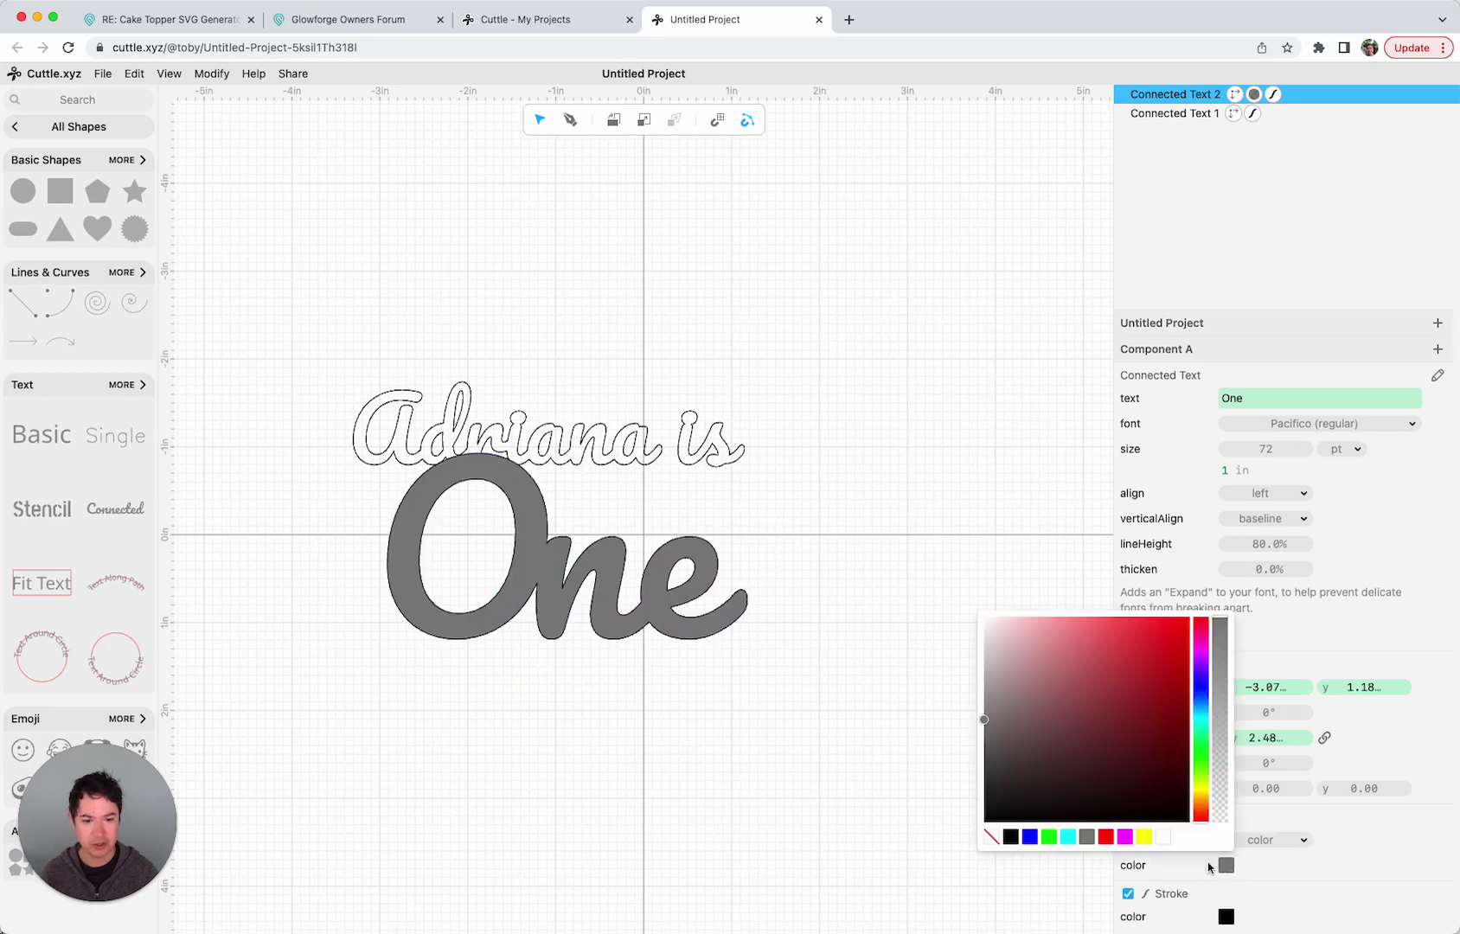
pyautogui.click(1010, 837)
pyautogui.click(943, 624)
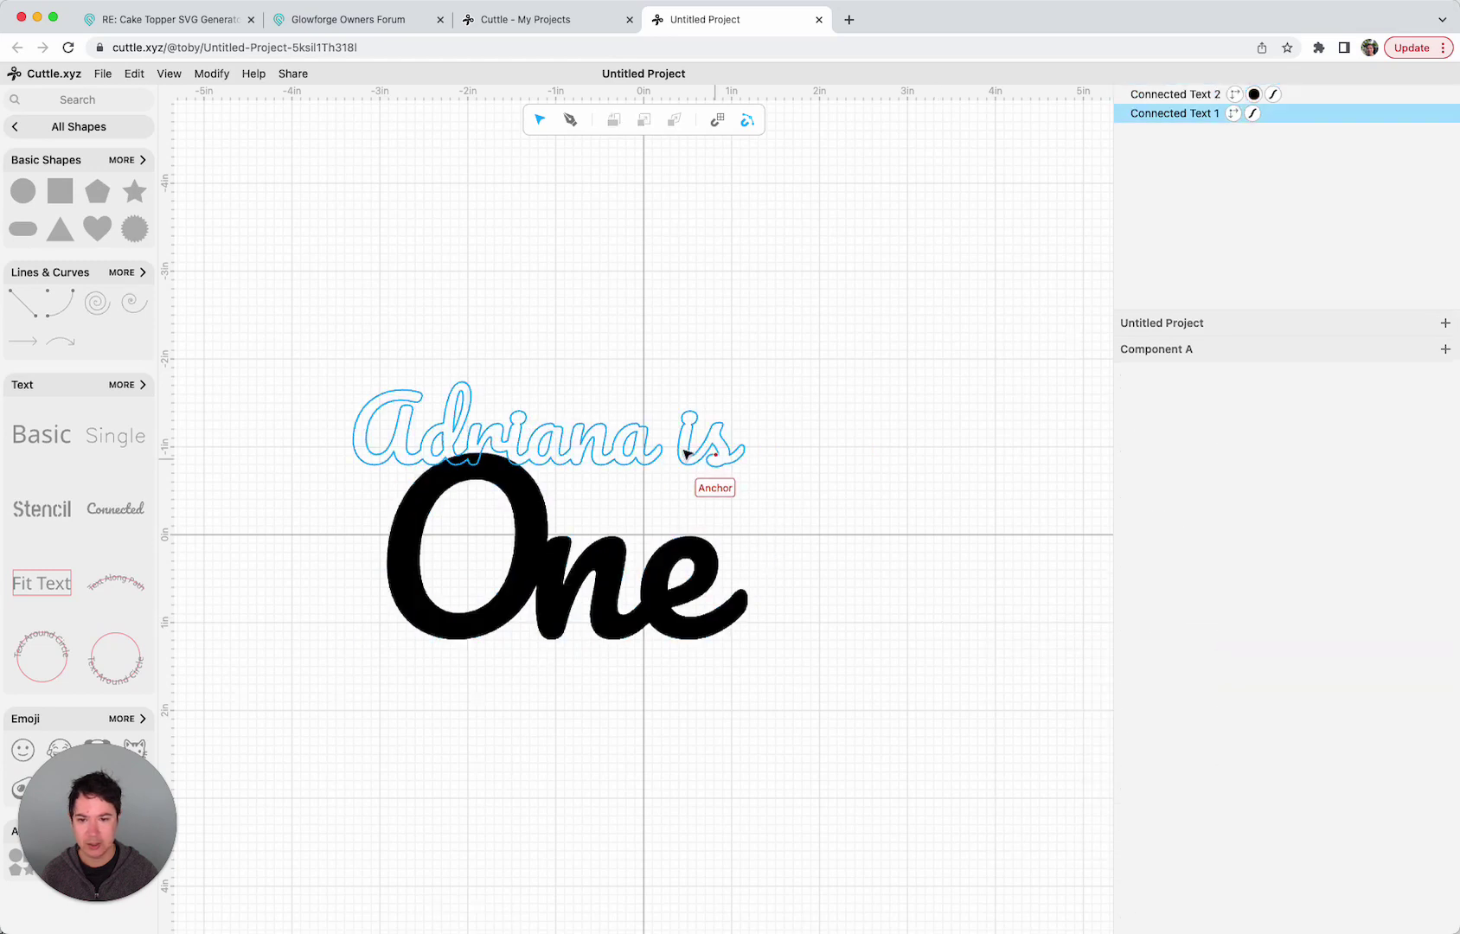
# Step: Fill the name text solid black and nudge it slightly left
pyautogui.click(682, 452)
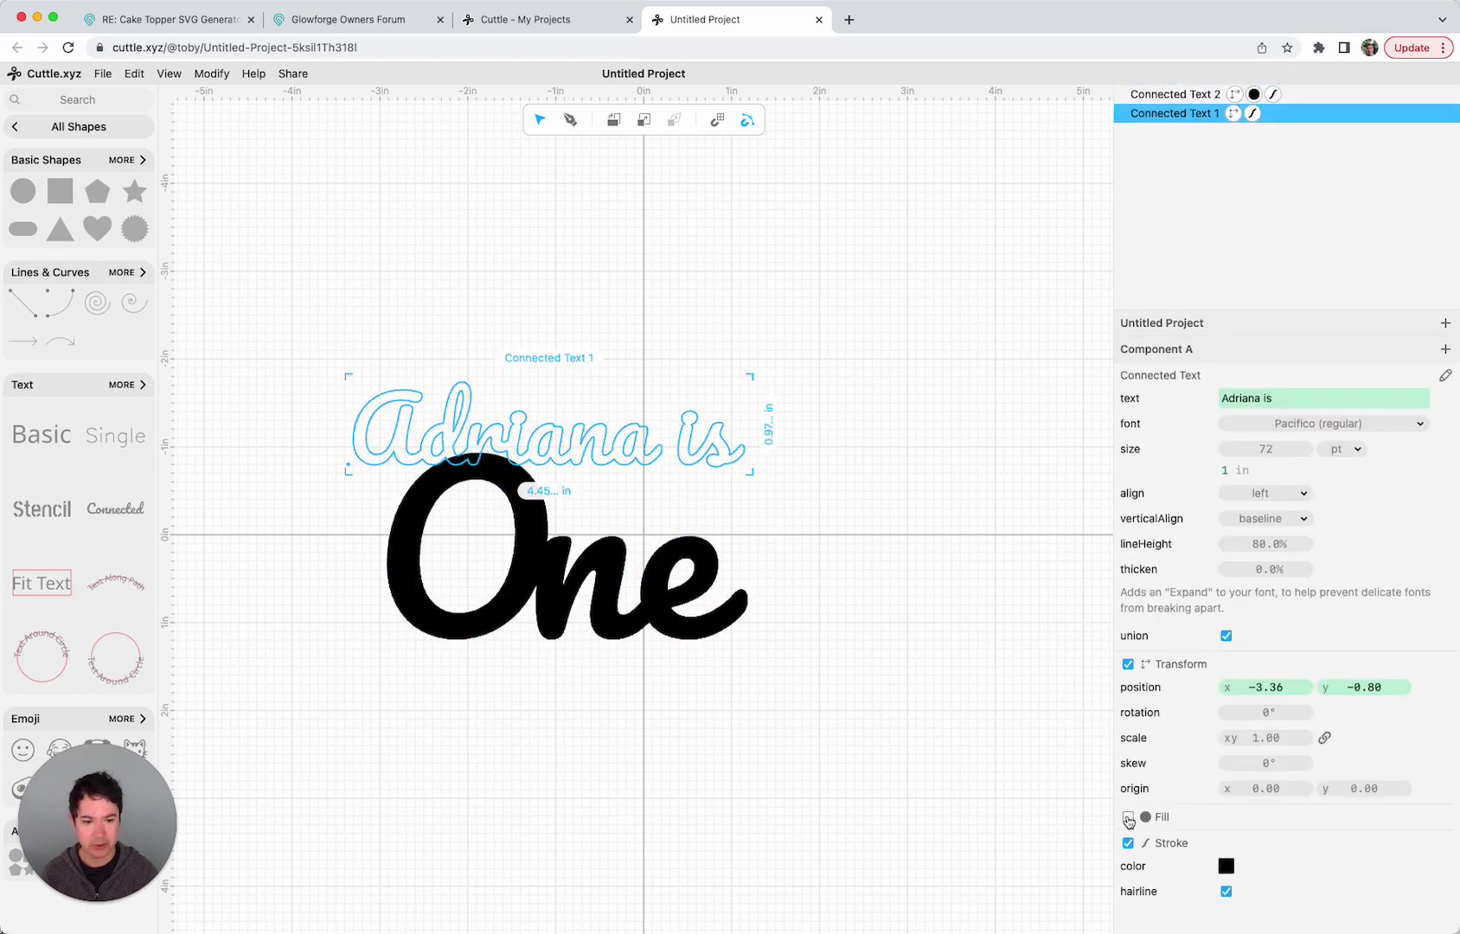
pyautogui.click(1128, 816)
pyautogui.click(1227, 866)
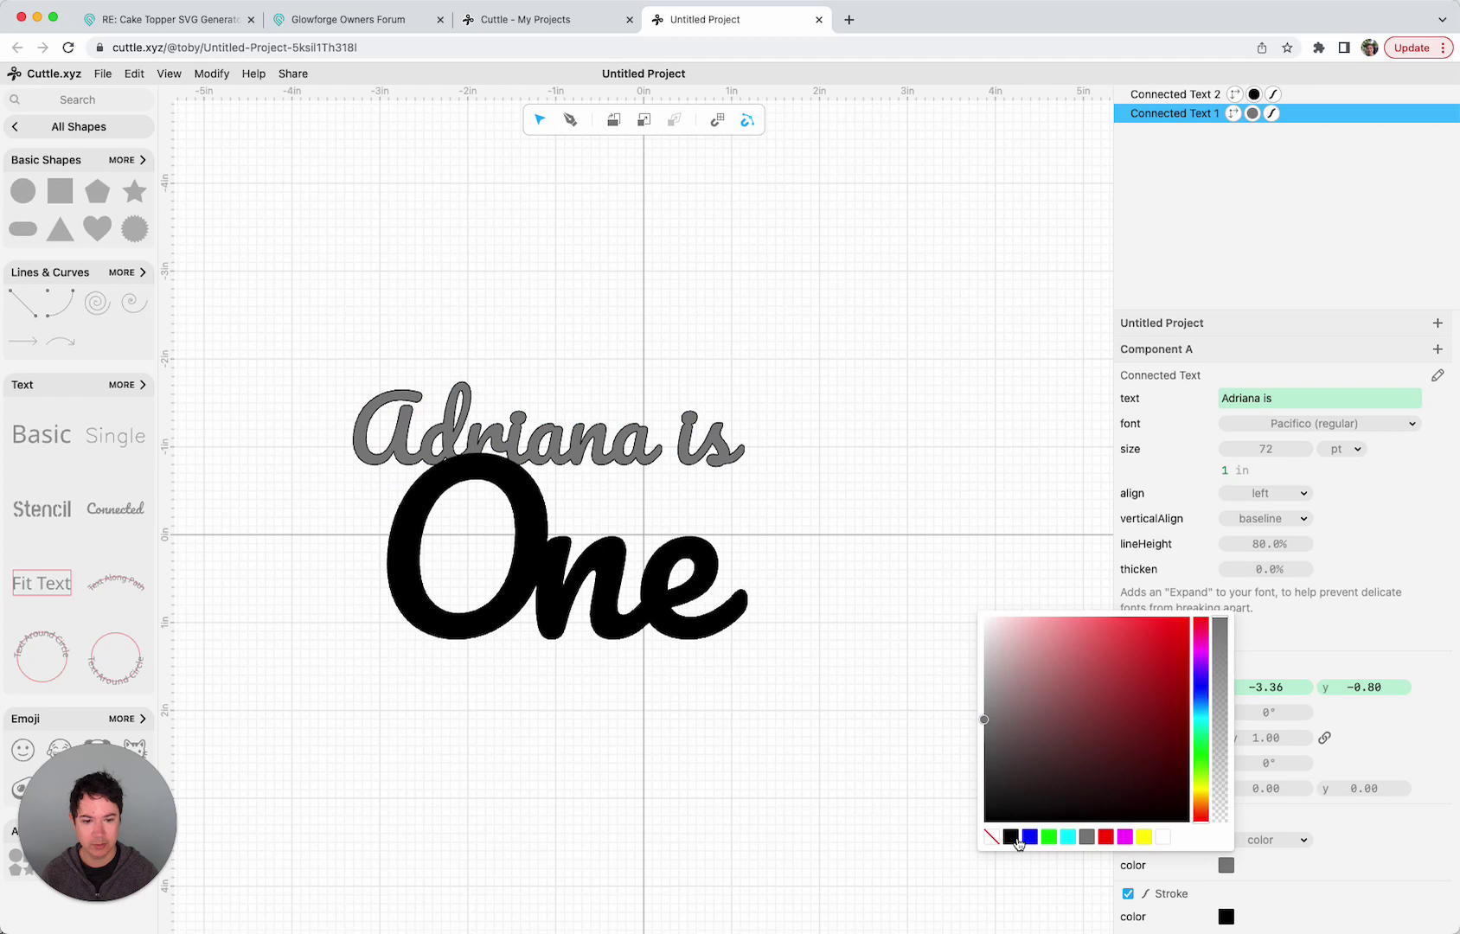
pyautogui.click(1017, 839)
pyautogui.click(884, 508)
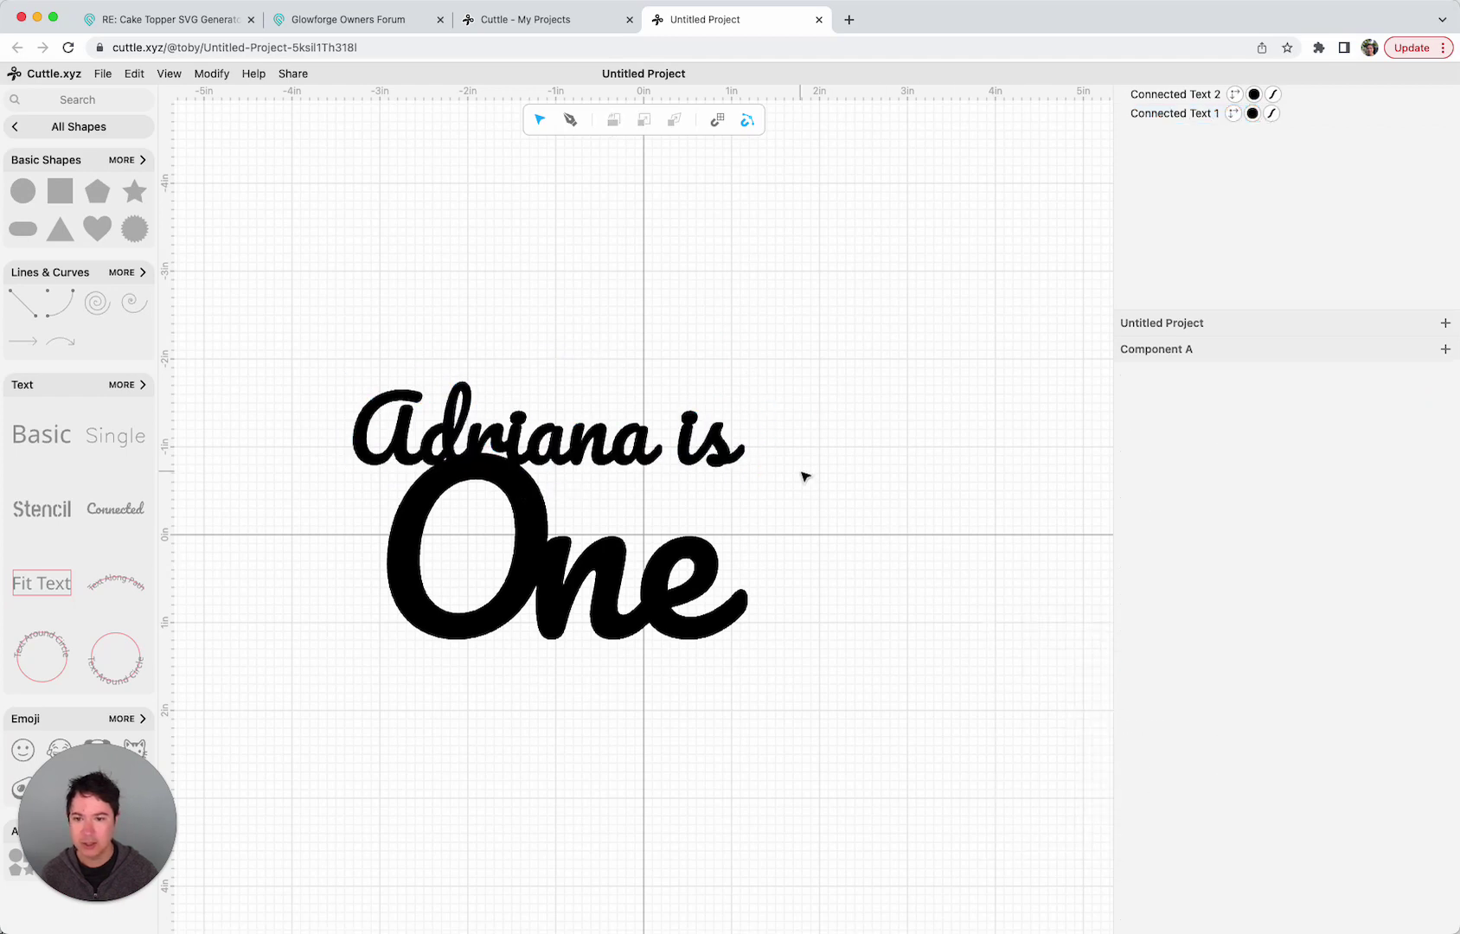
pyautogui.moveTo(618, 445); pyautogui.dragTo(589, 441)
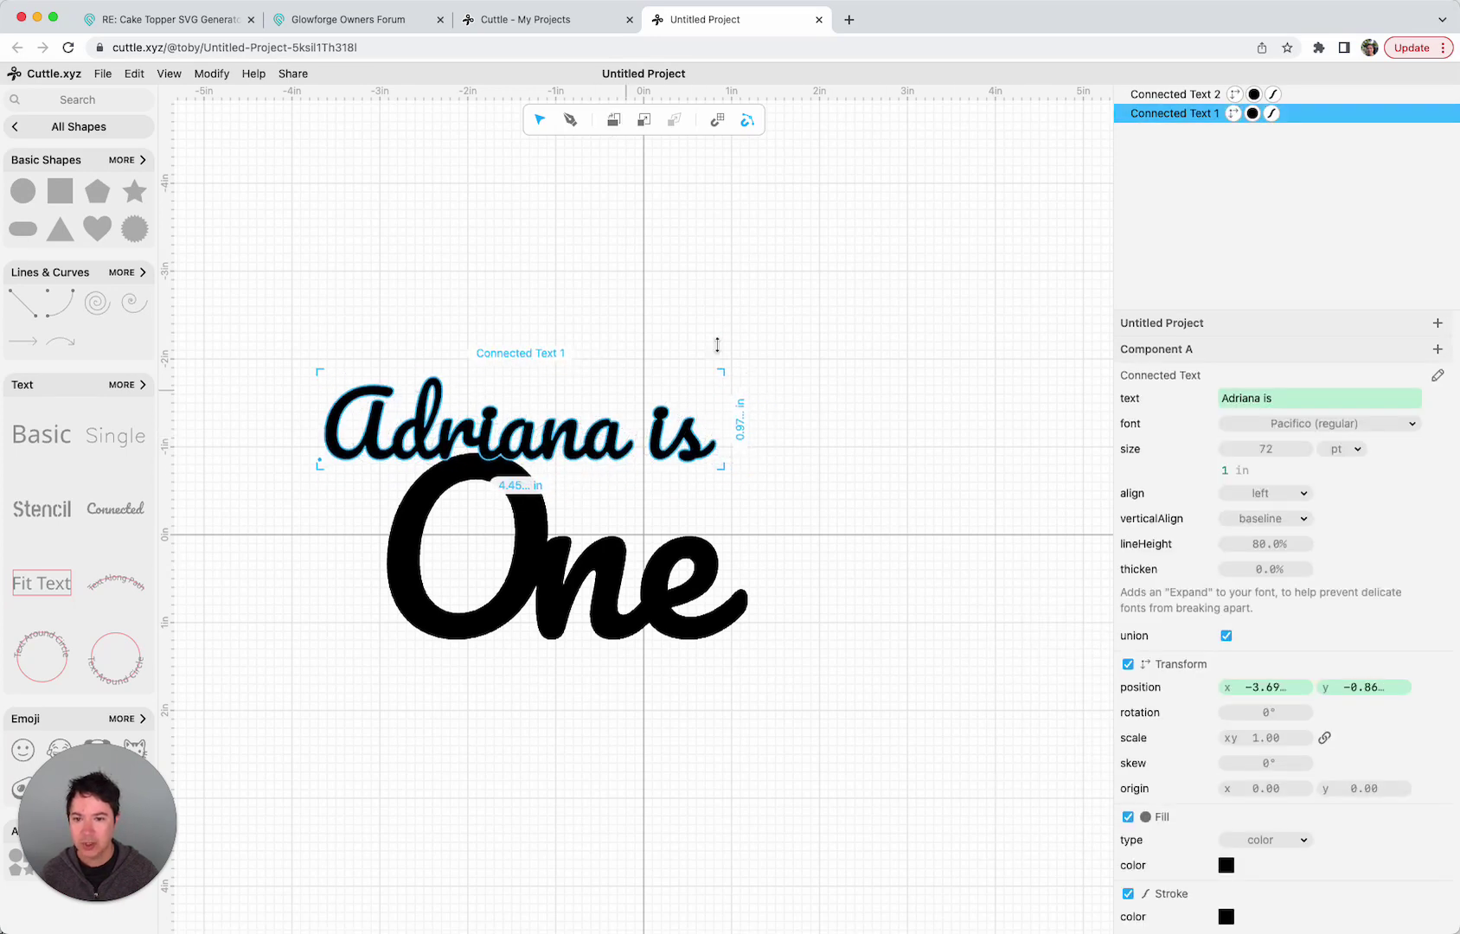
pyautogui.click(877, 348)
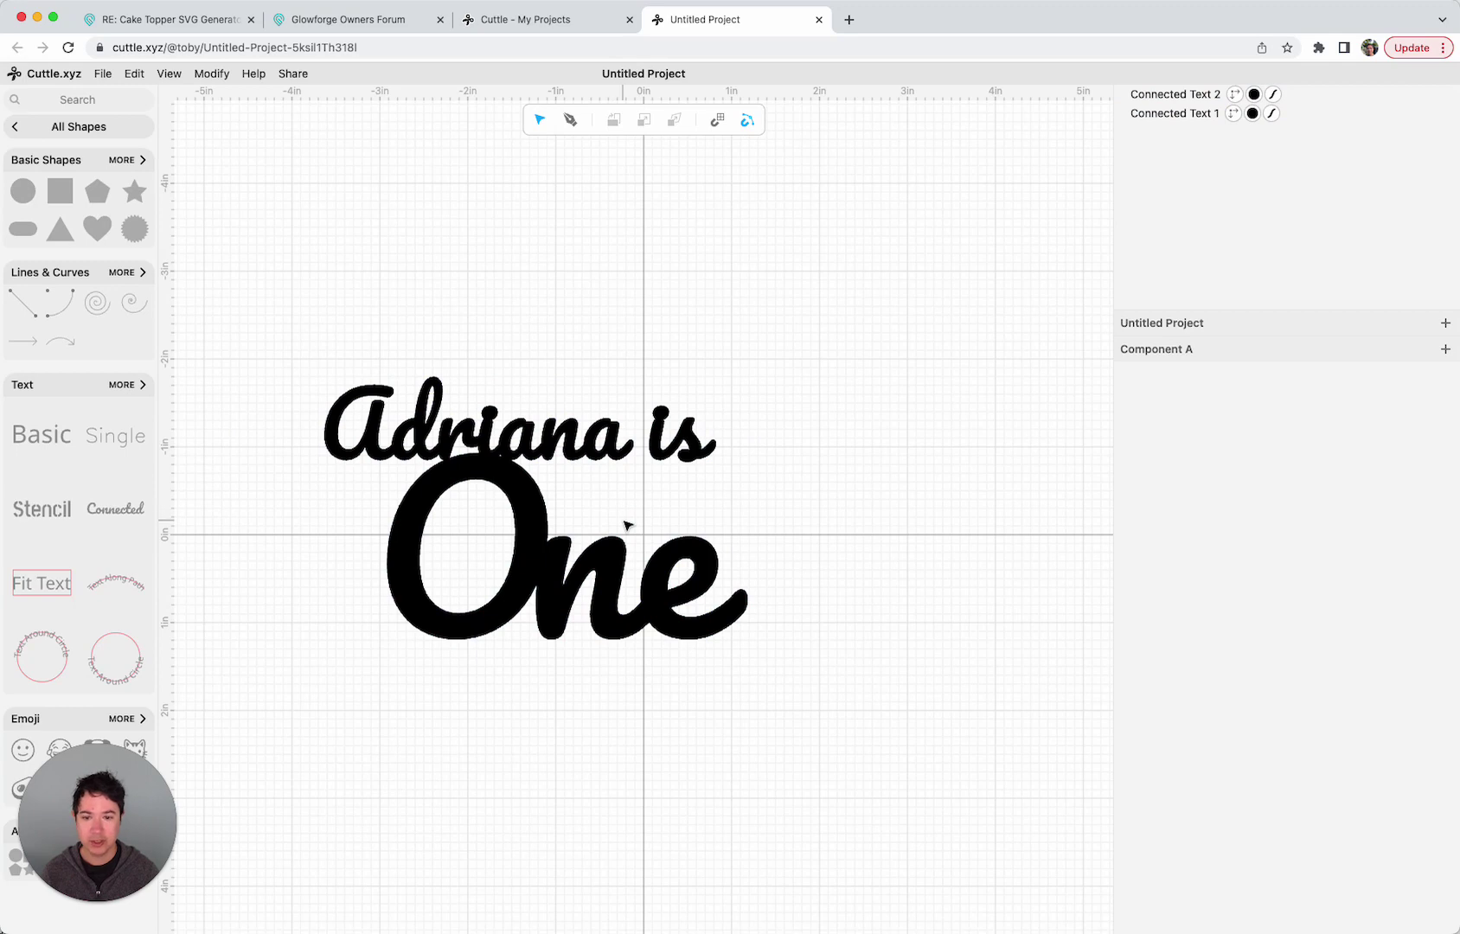
# Step: Switch 'One' to the Rochester font and thicken it to 1.0%
pyautogui.click(599, 551)
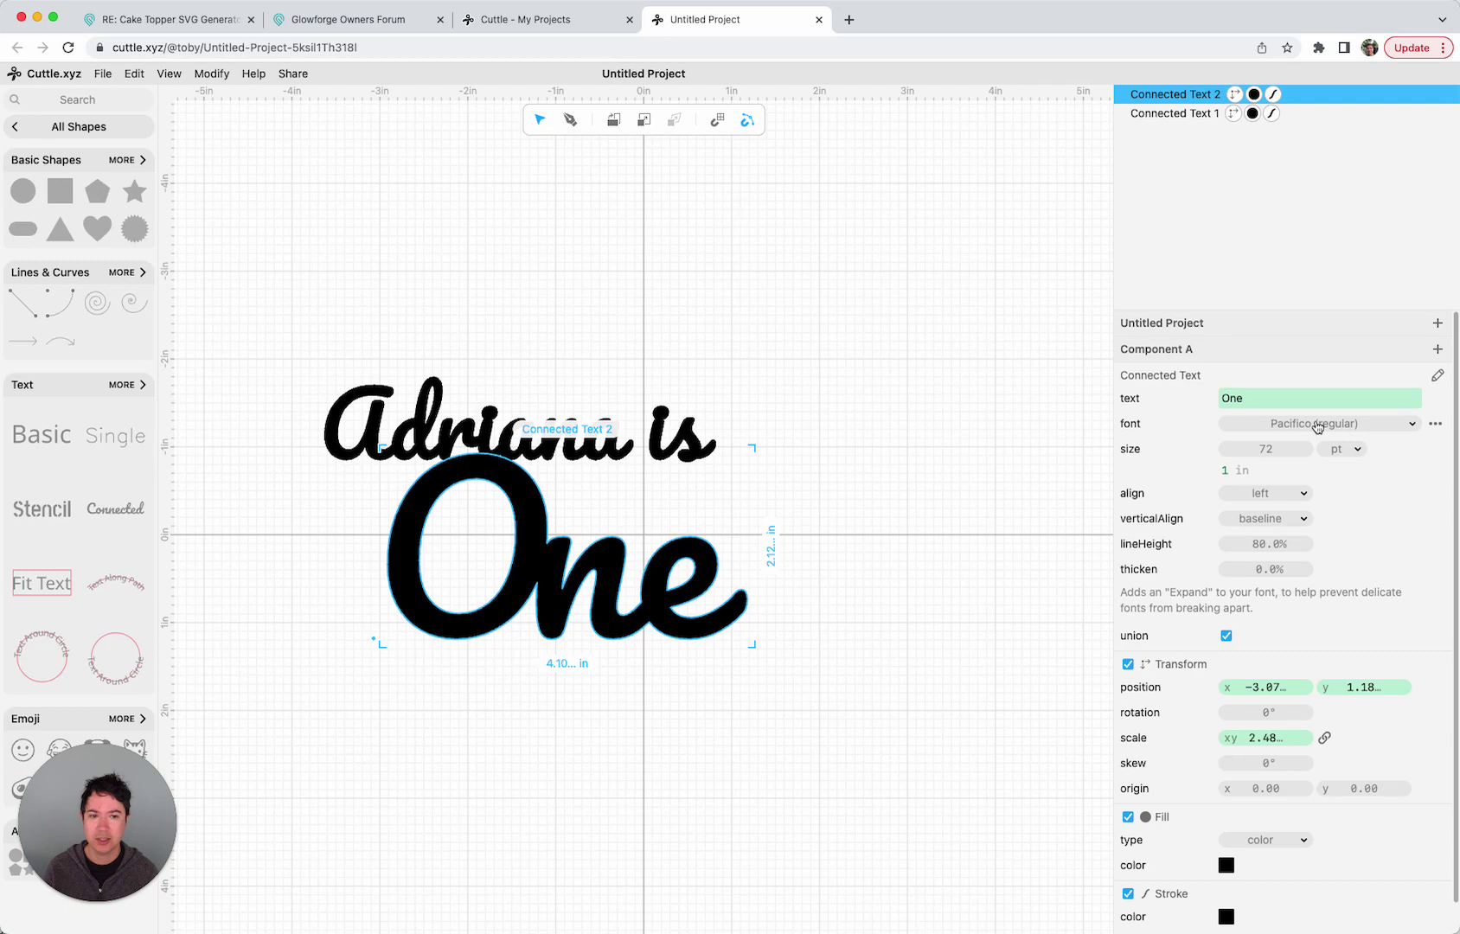
pyautogui.click(1316, 423)
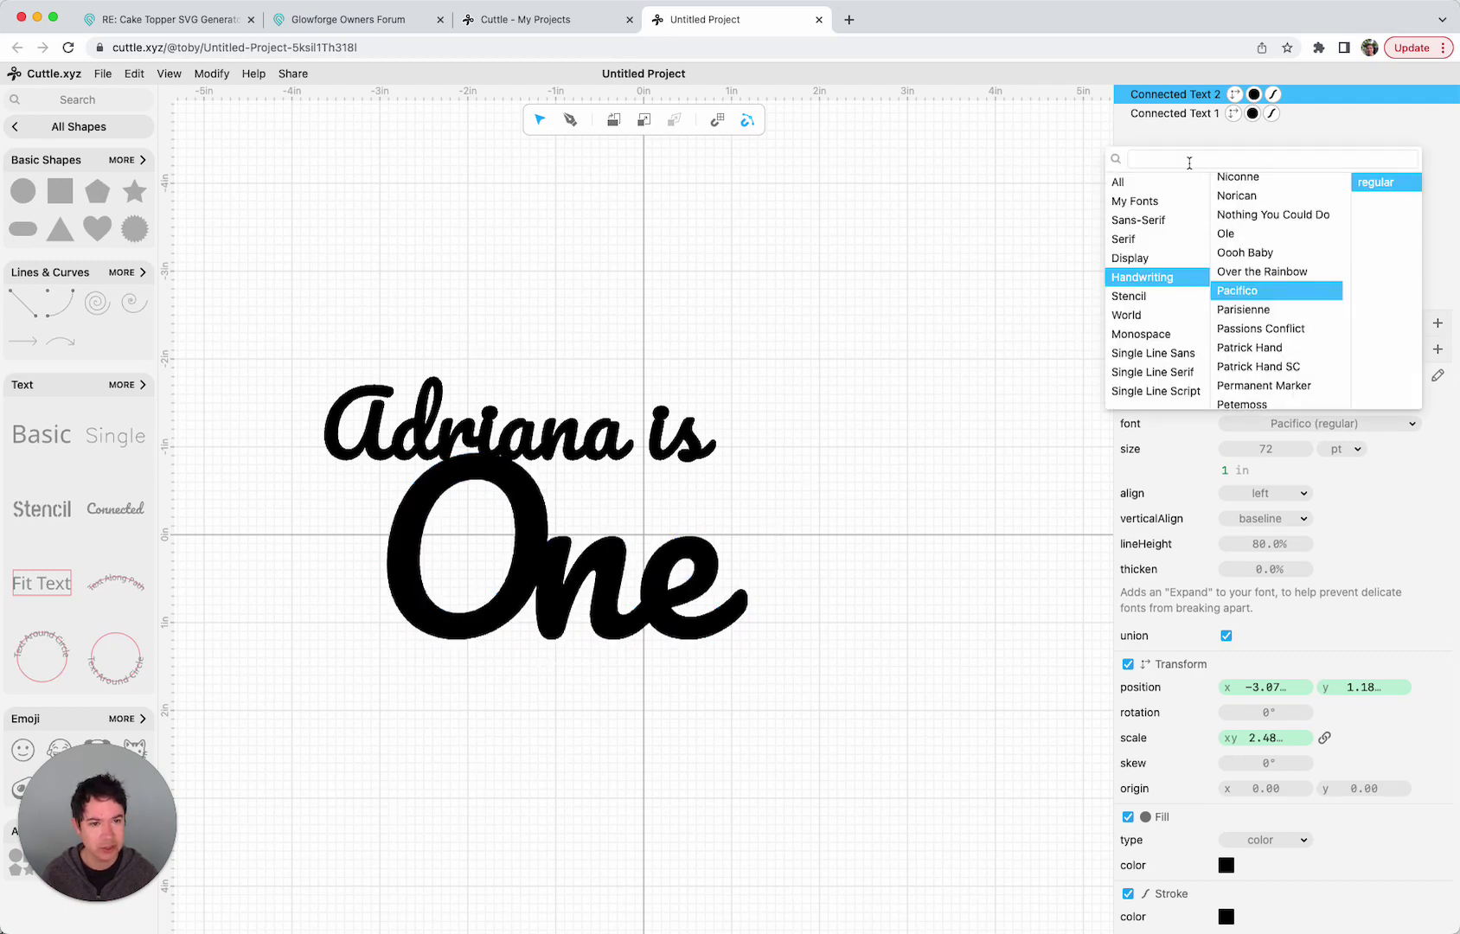
pyautogui.click(1189, 160)
pyautogui.write('roche')
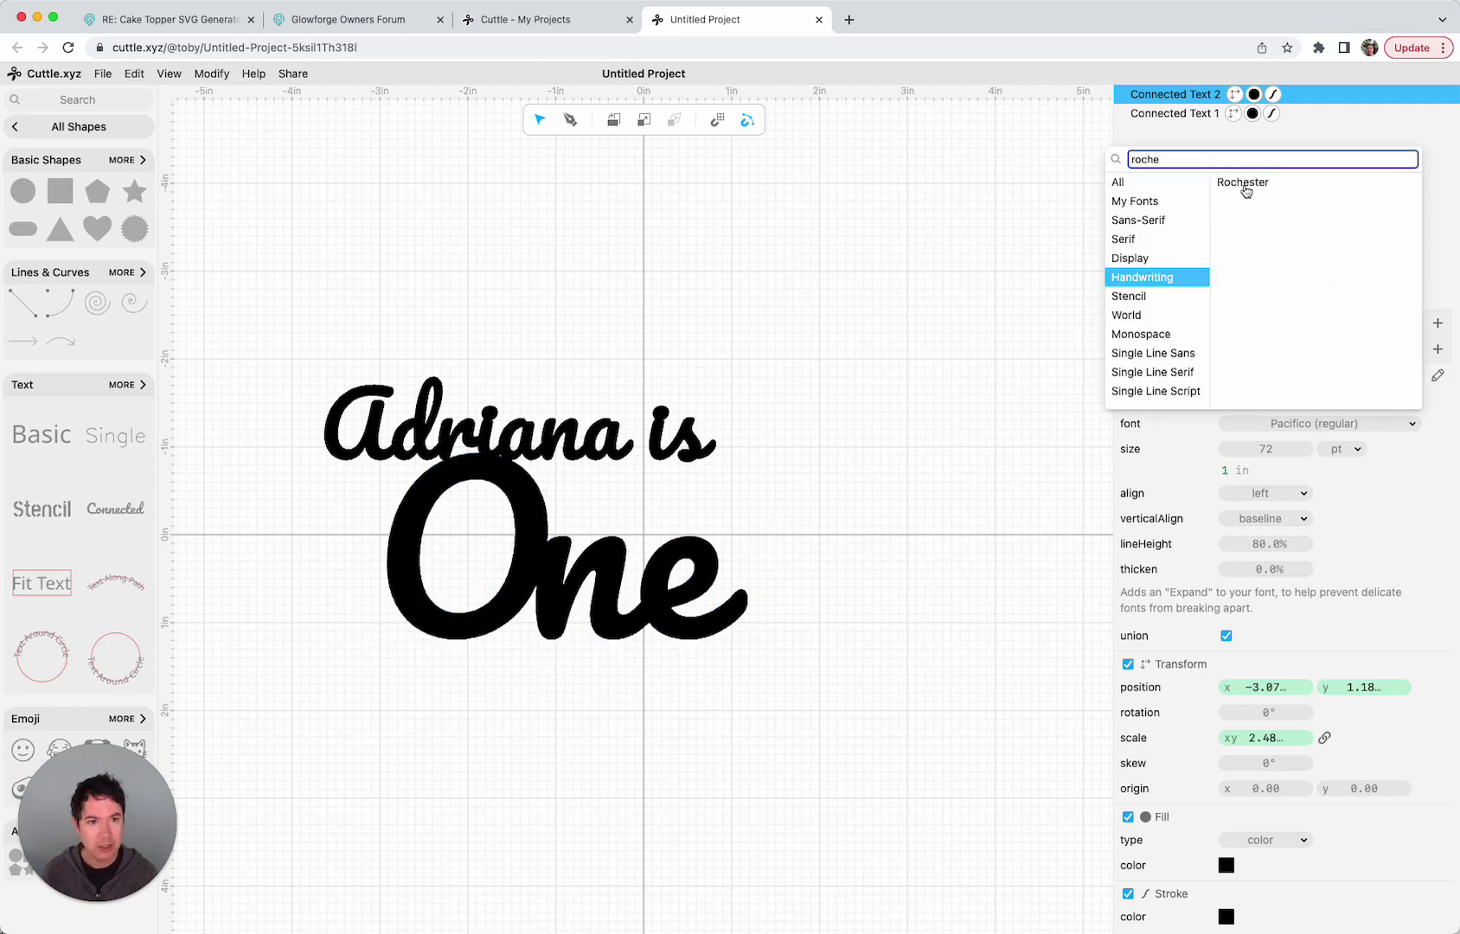
pyautogui.click(1244, 183)
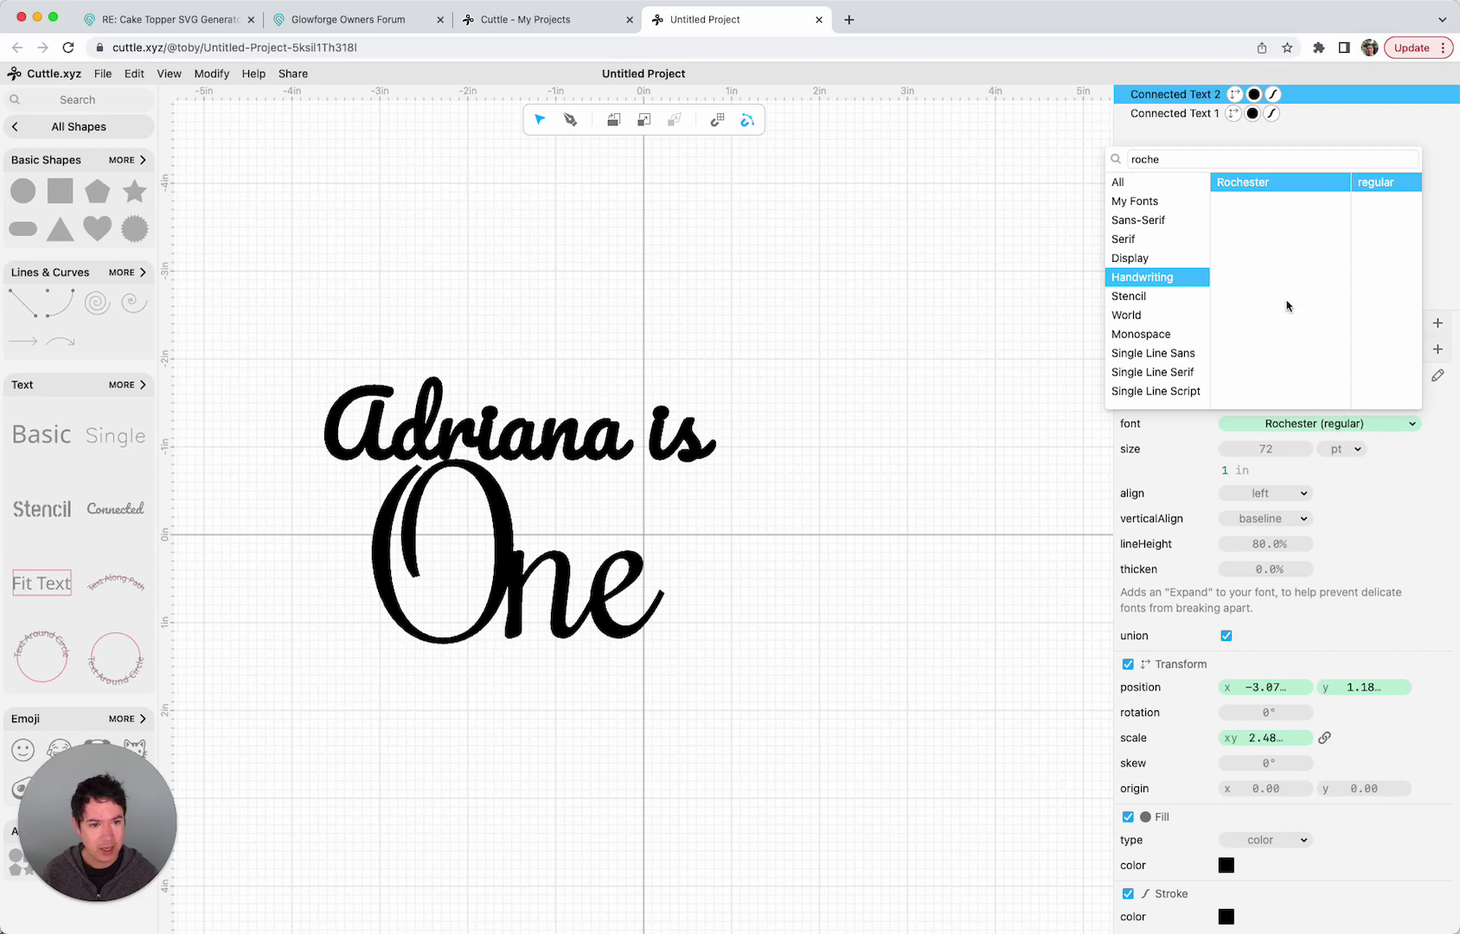
pyautogui.click(1340, 589)
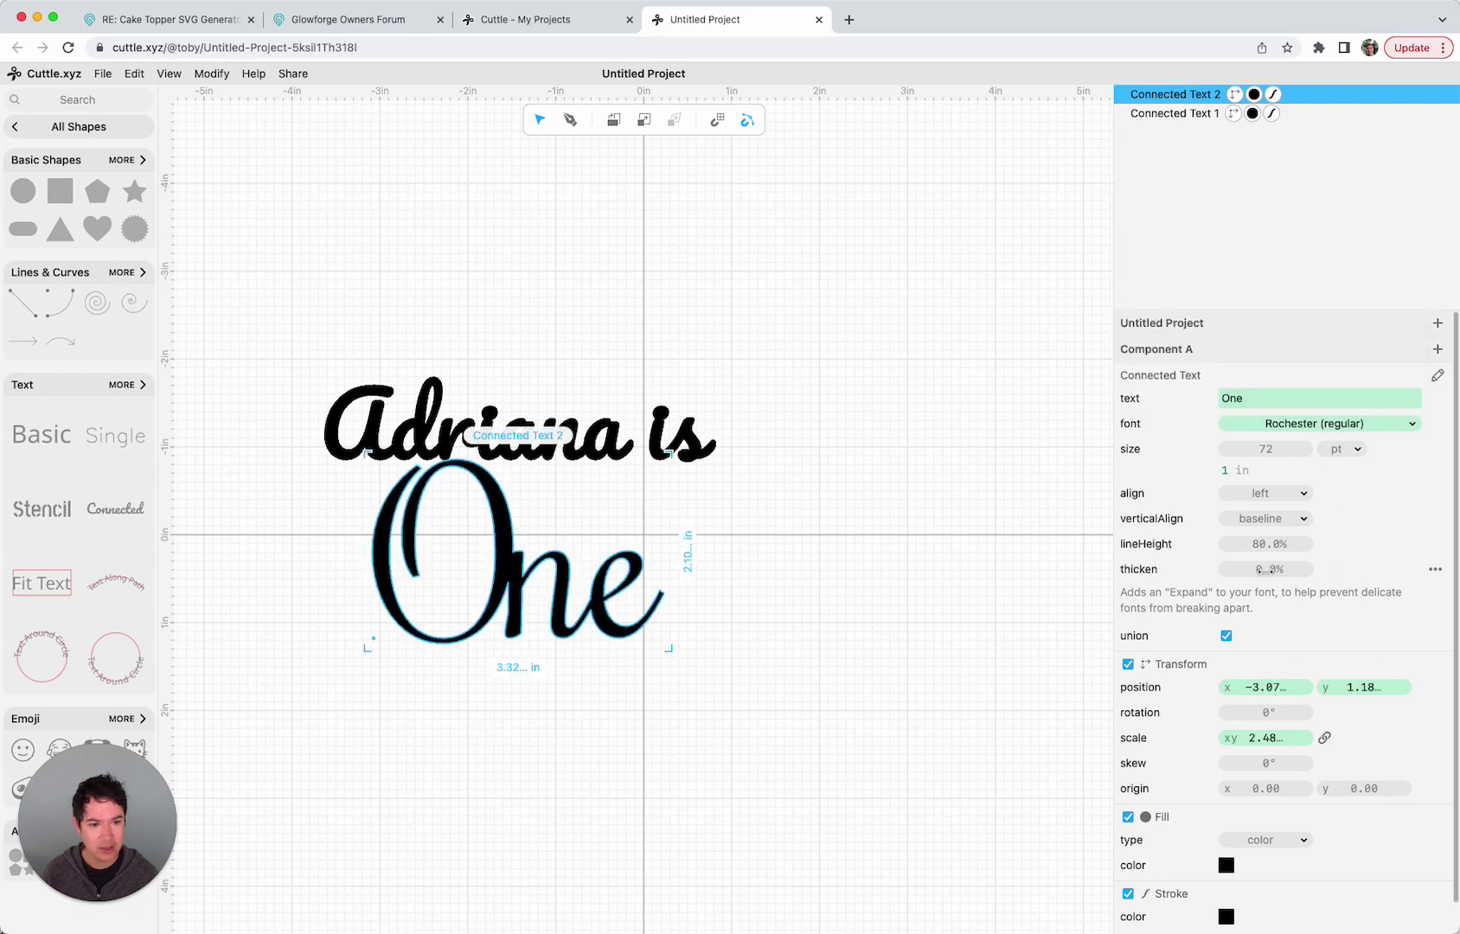
pyautogui.moveTo(1265, 571); pyautogui.dragTo(1293, 572)
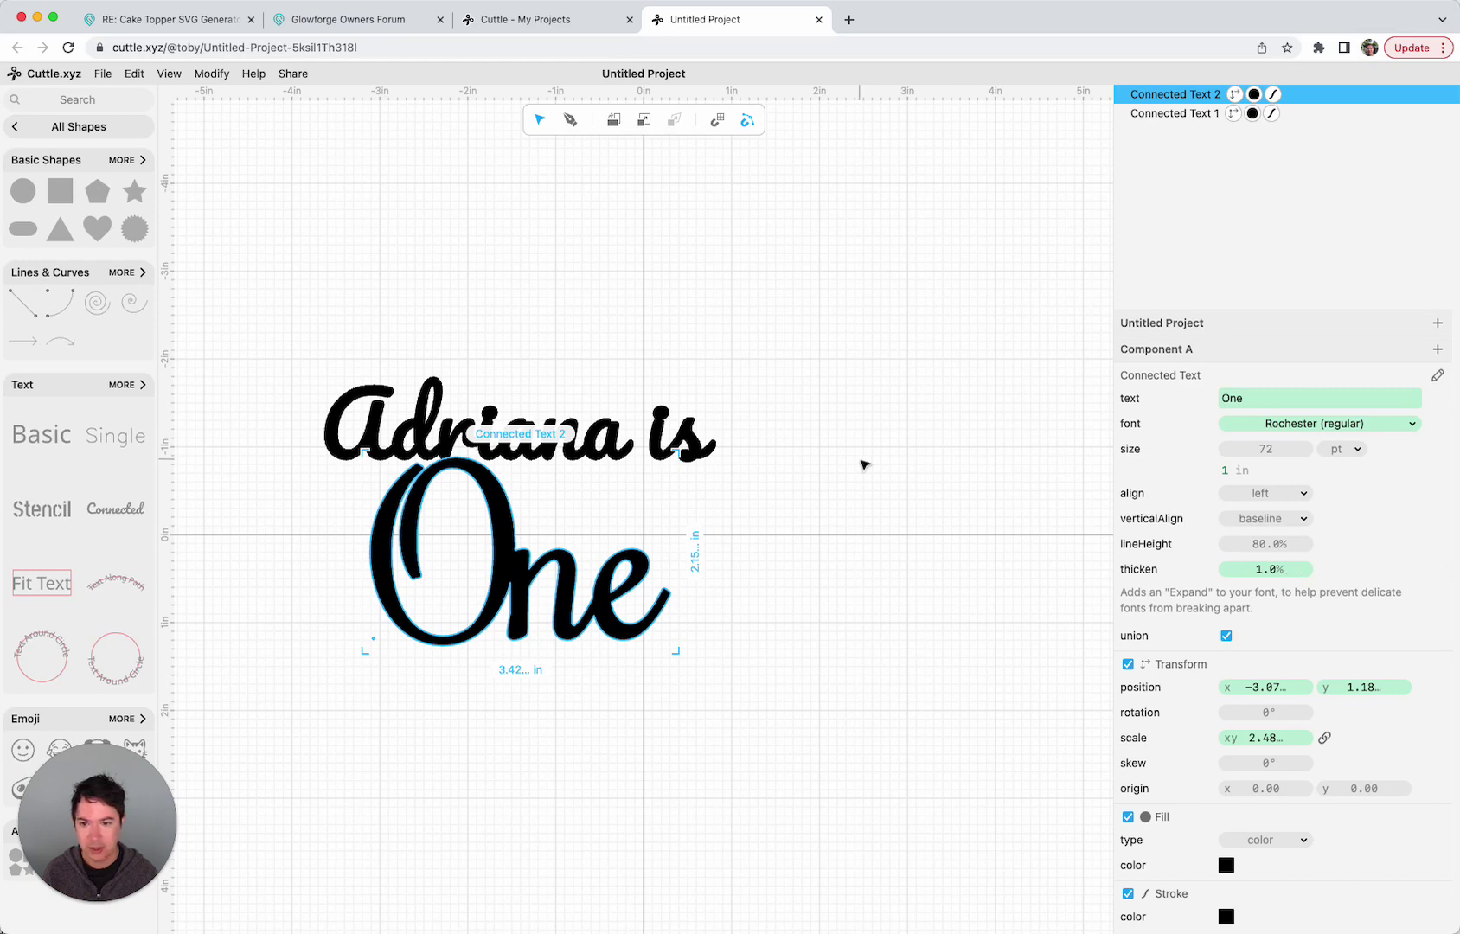
pyautogui.click(865, 466)
pyautogui.click(597, 437)
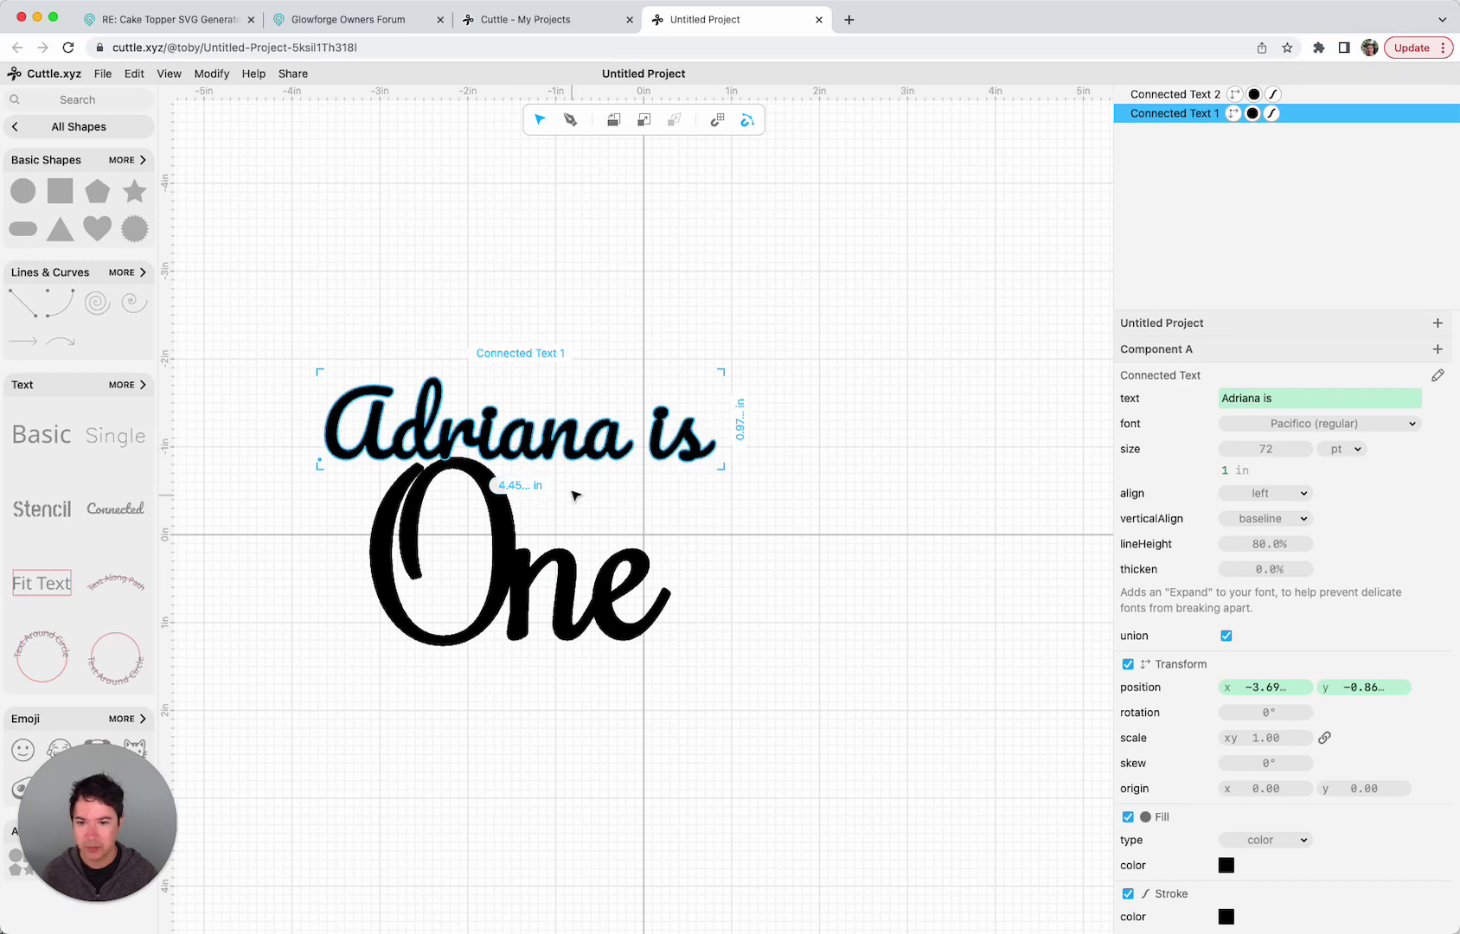
# Step: Delete 'is' from the name text, leaving only the first name
pyautogui.click(678, 509)
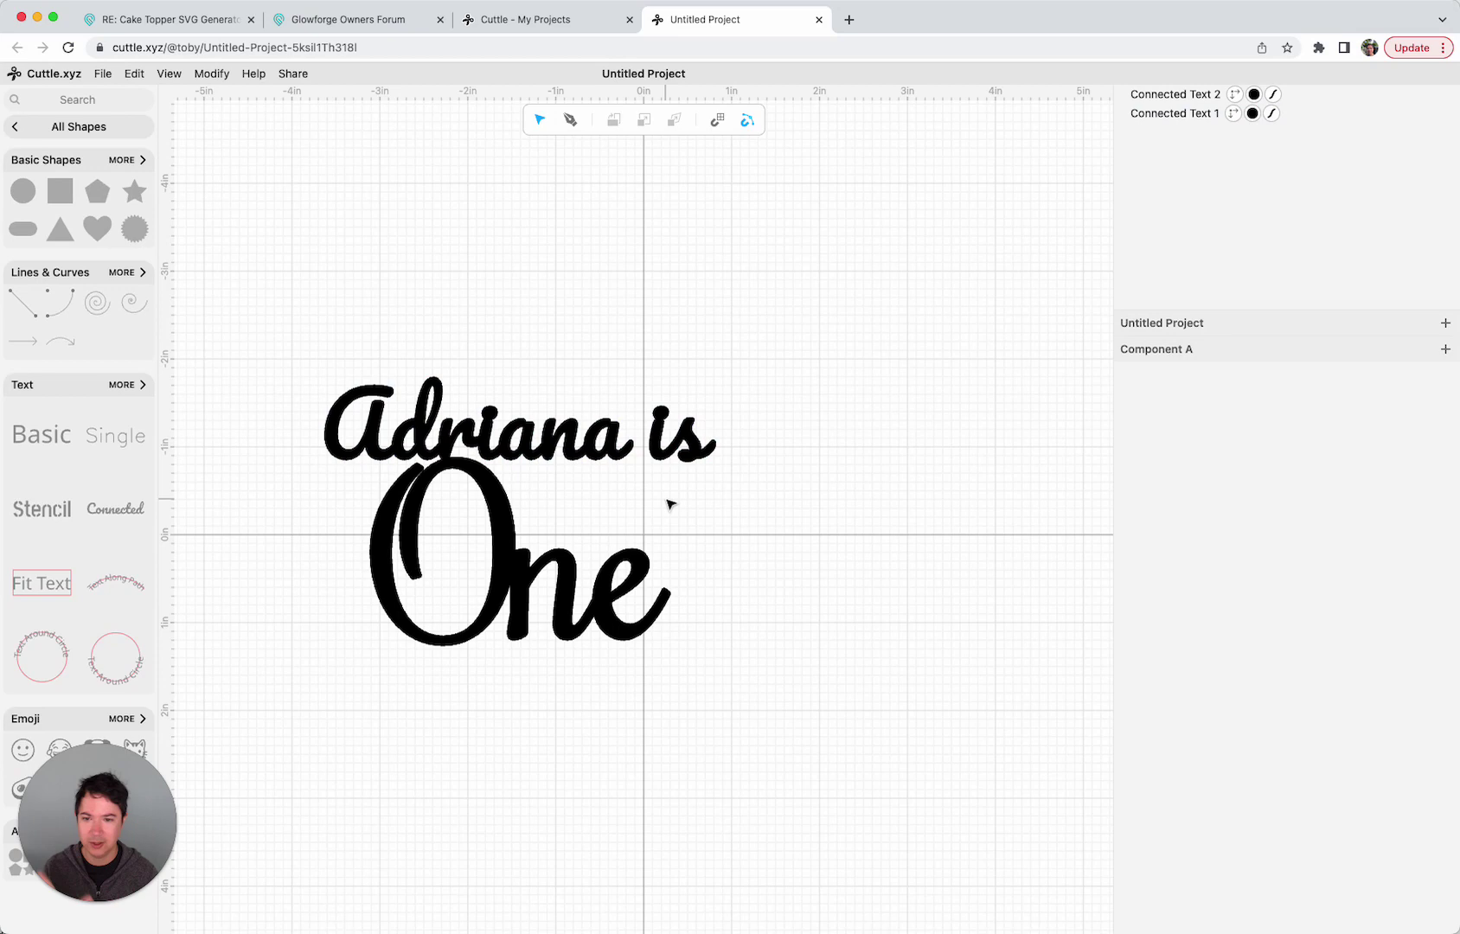
pyautogui.click(656, 427)
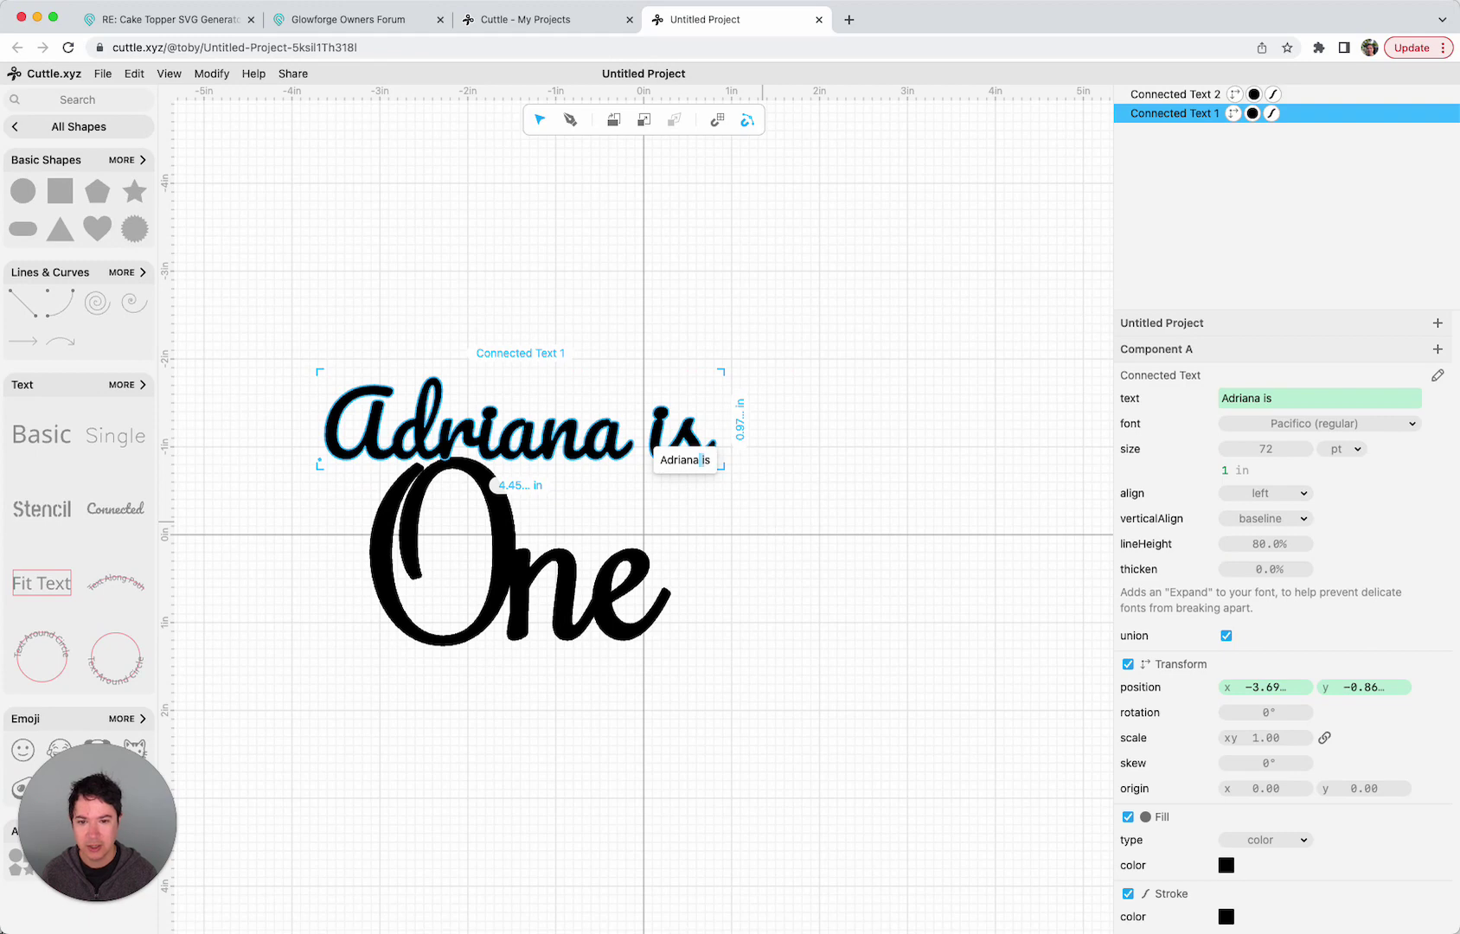
pyautogui.press('BackSpace')
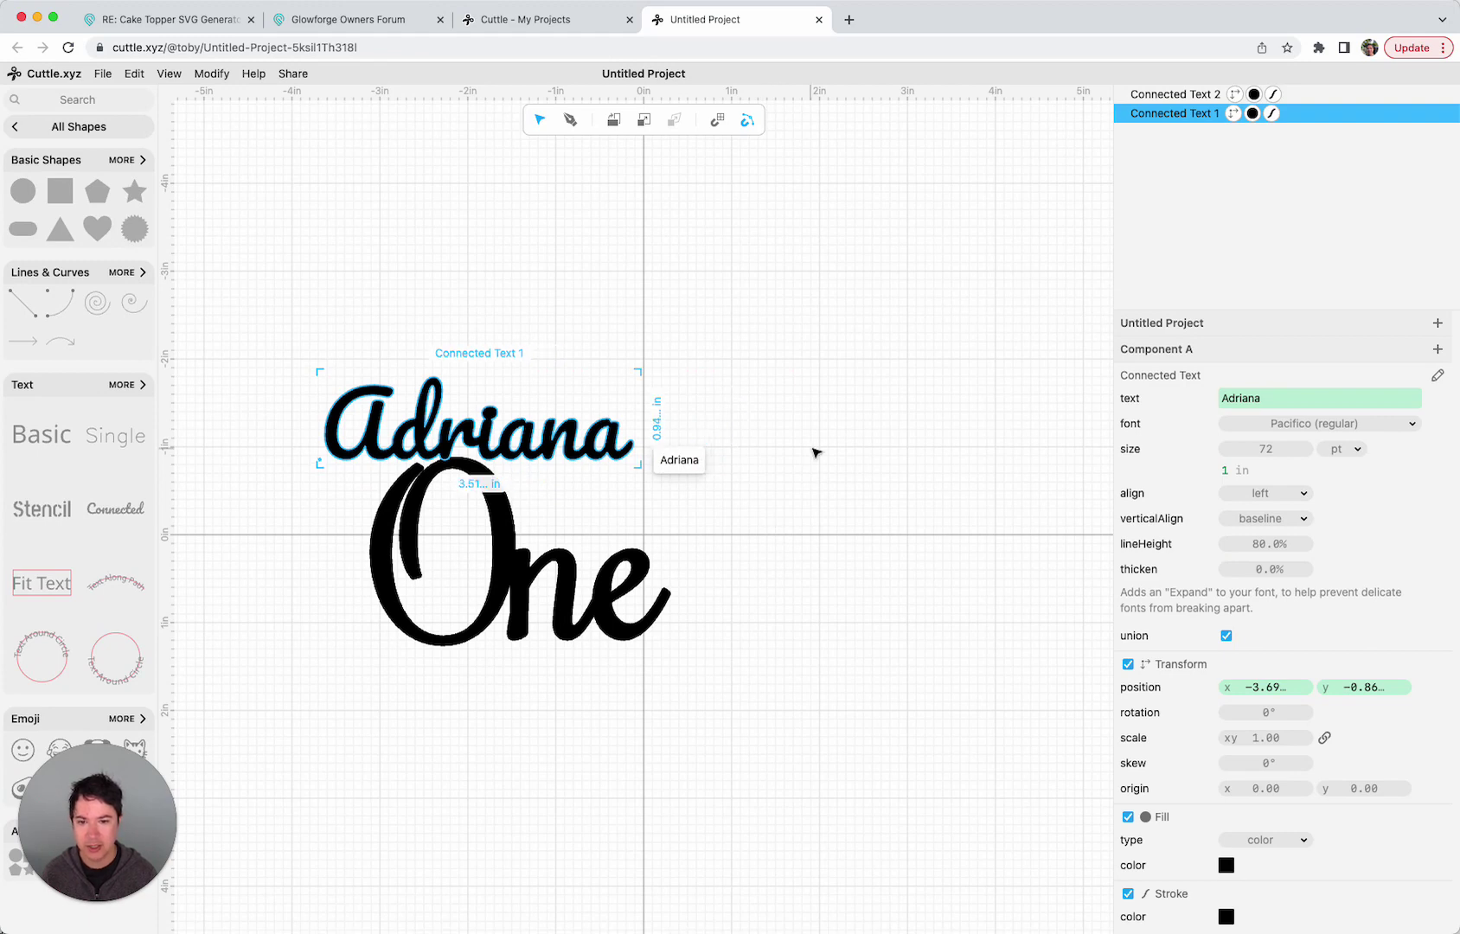
pyautogui.click(813, 451)
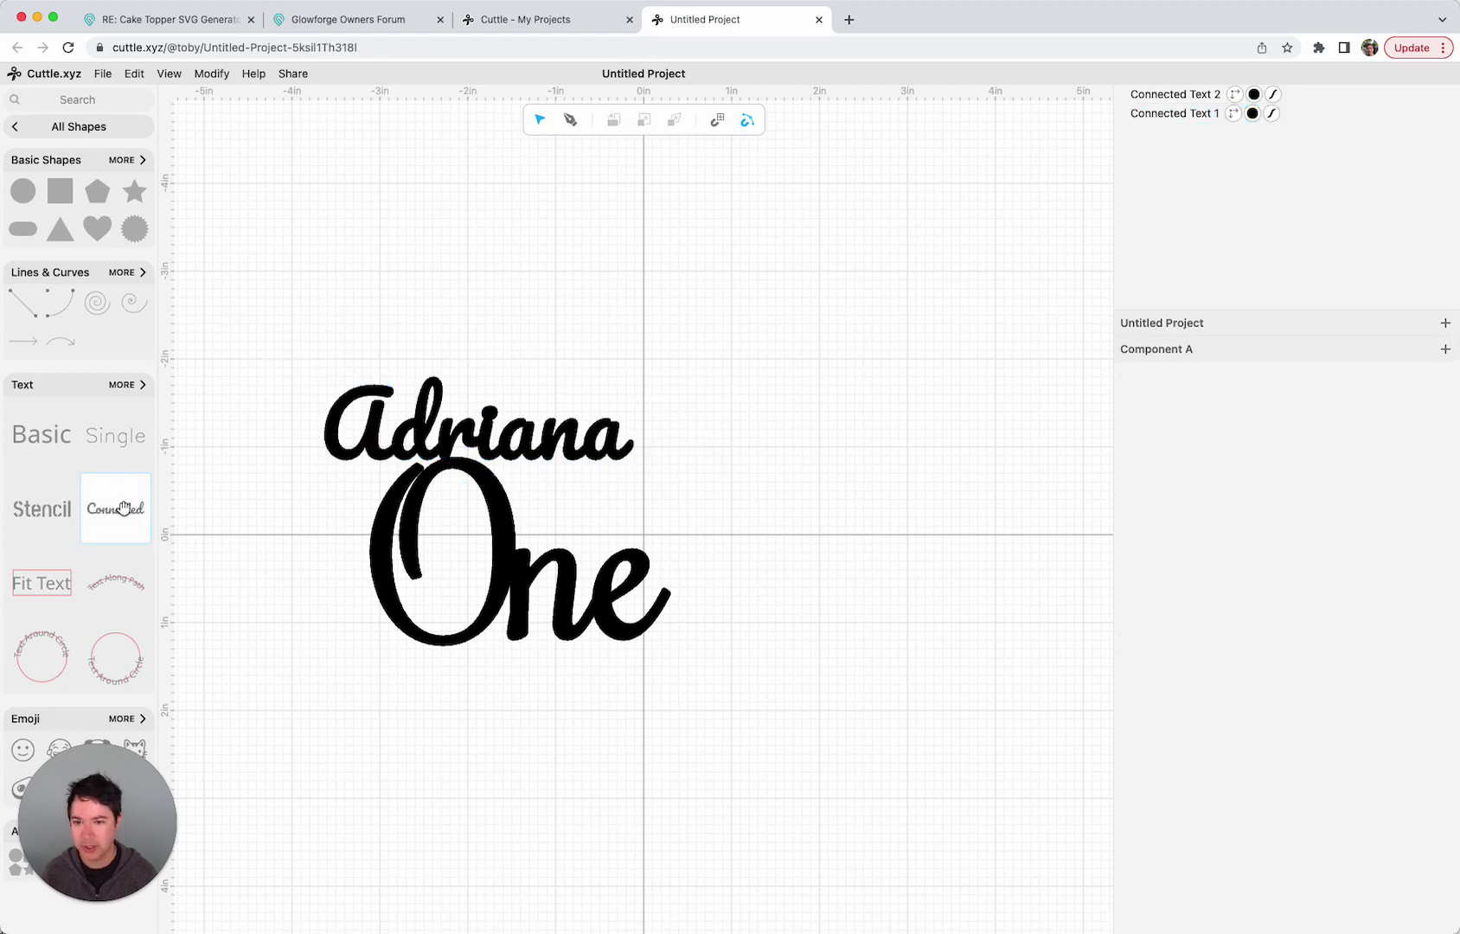
# Step: Add a new Connected text reading 'is' with a solid black fill
pyautogui.moveTo(124, 508); pyautogui.dragTo(693, 486)
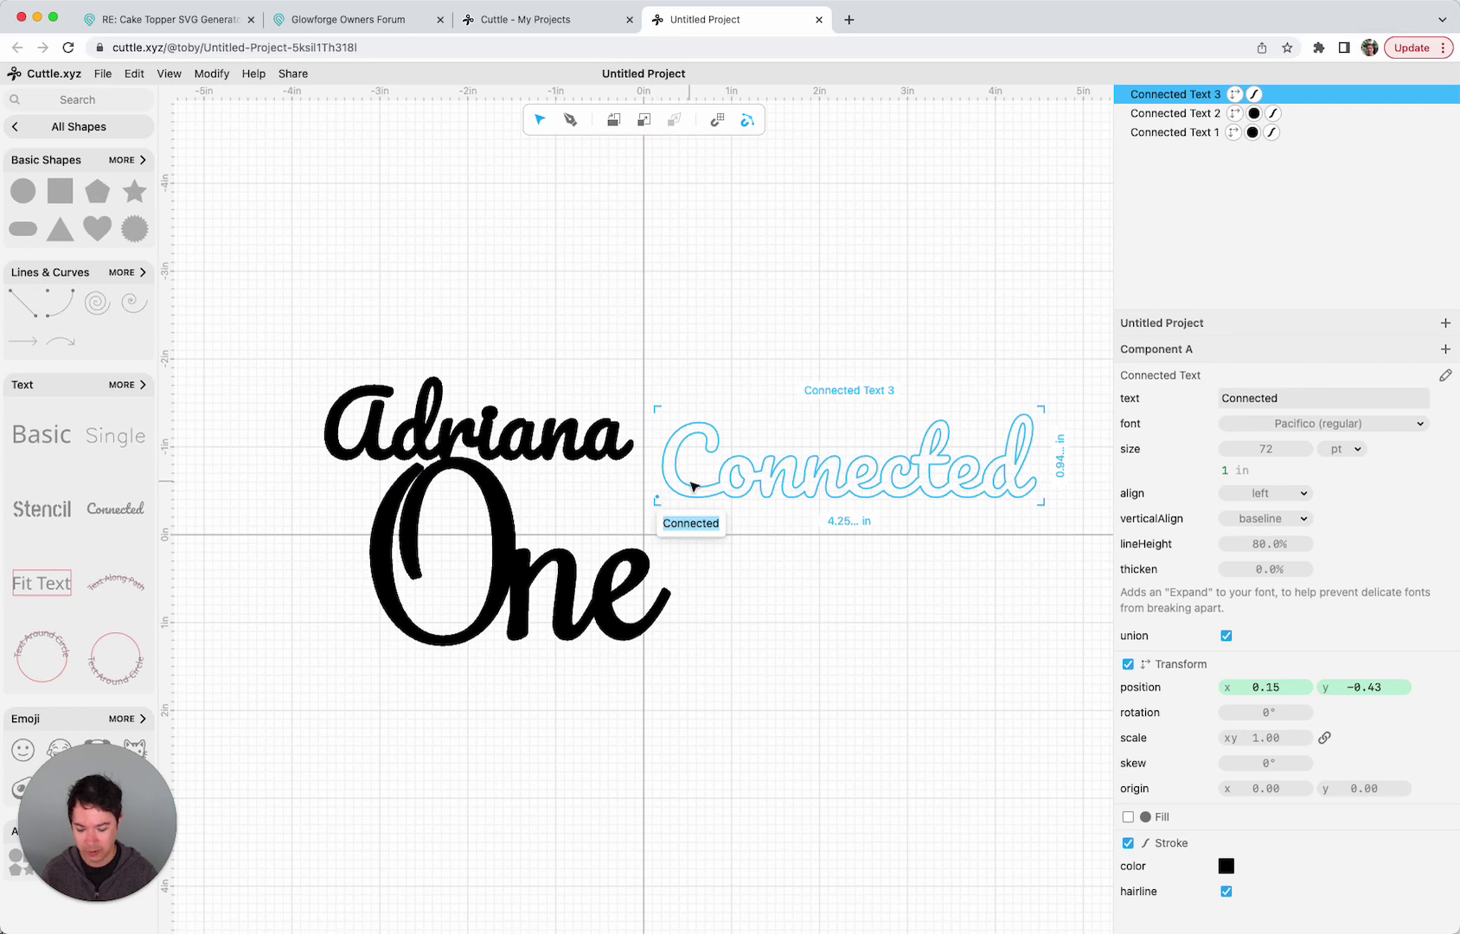
pyautogui.write('is')
pyautogui.click(882, 387)
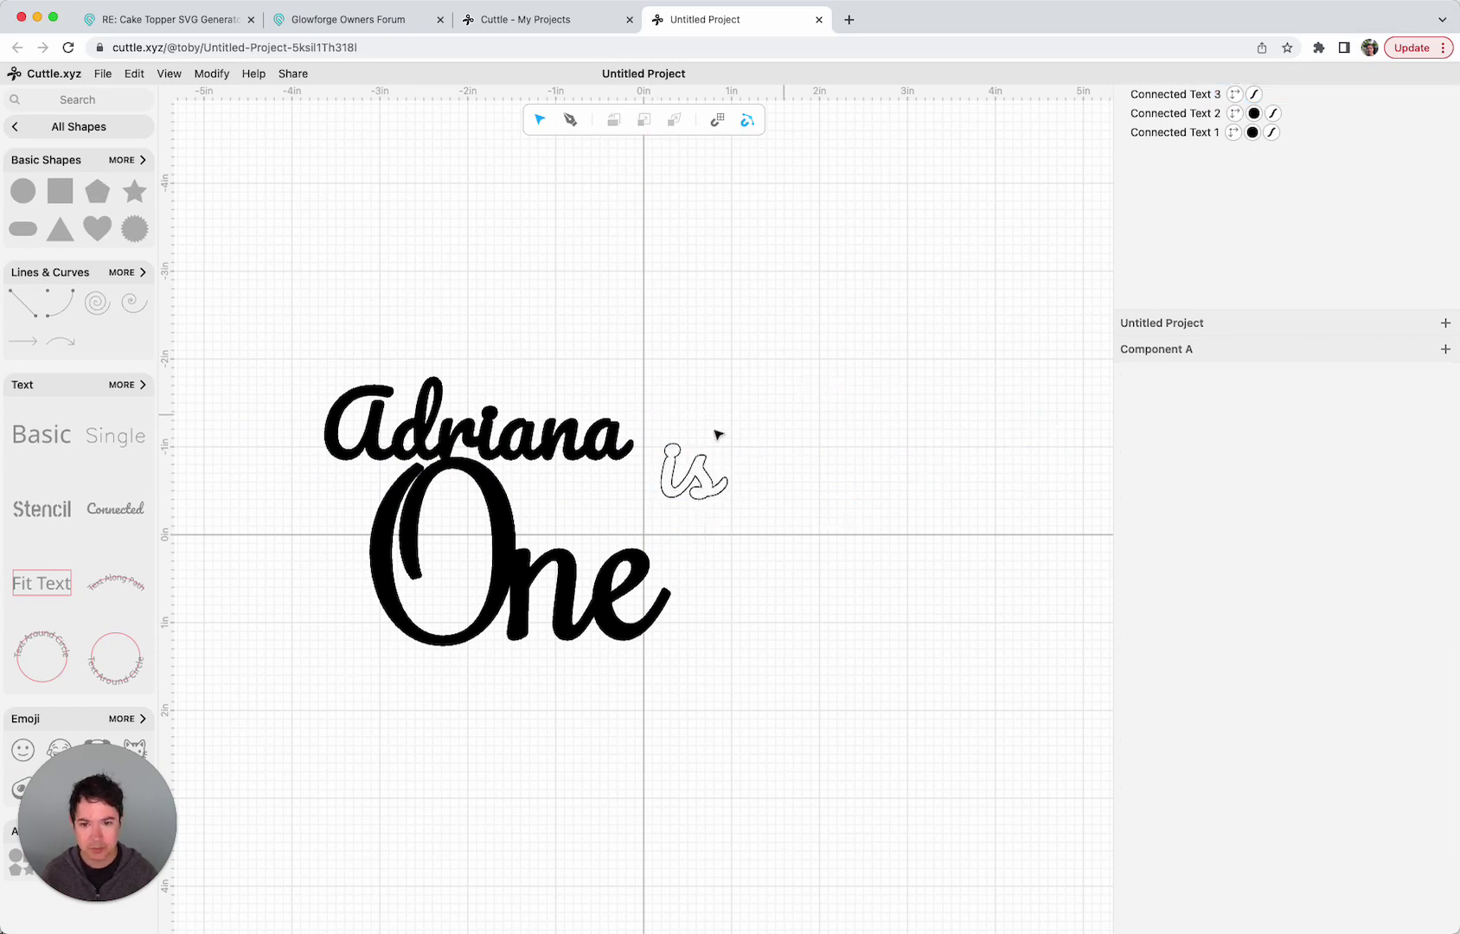
pyautogui.click(679, 471)
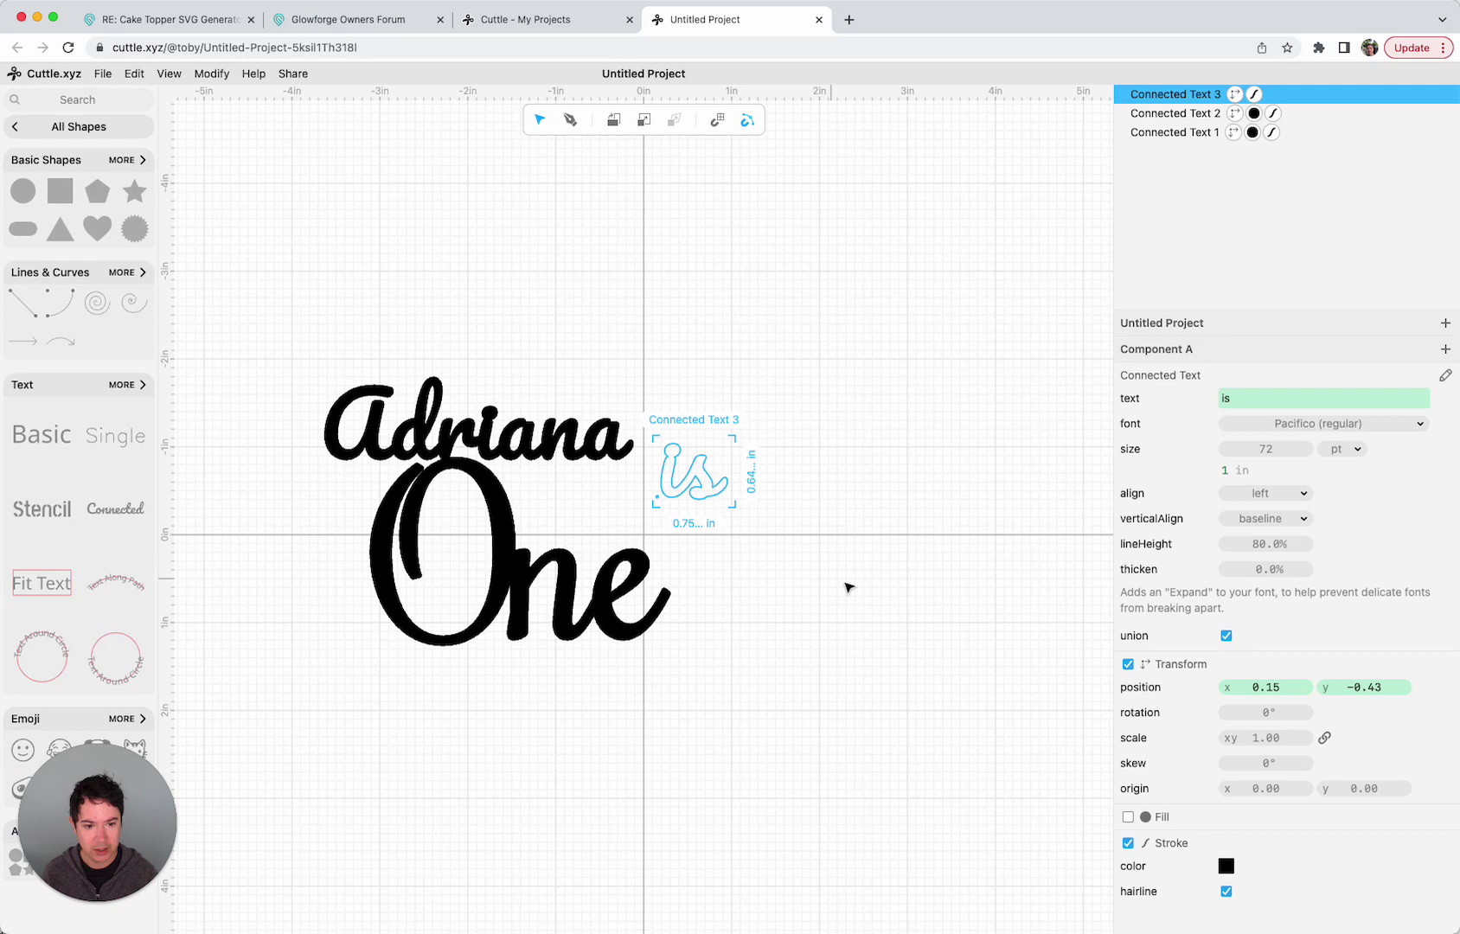
pyautogui.click(1127, 817)
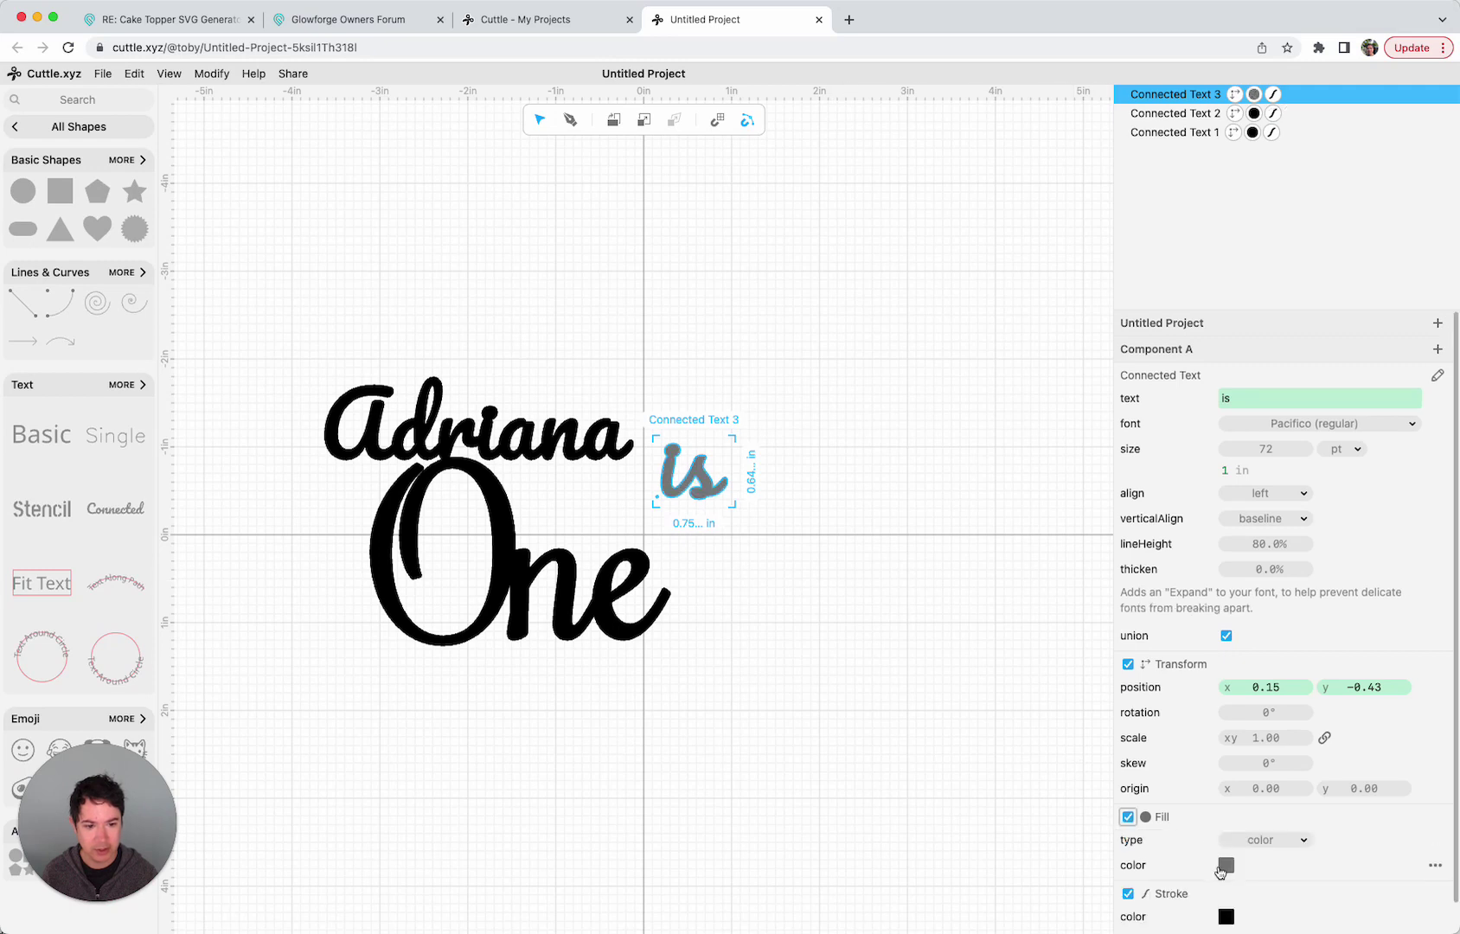
pyautogui.click(1225, 866)
pyautogui.click(1010, 838)
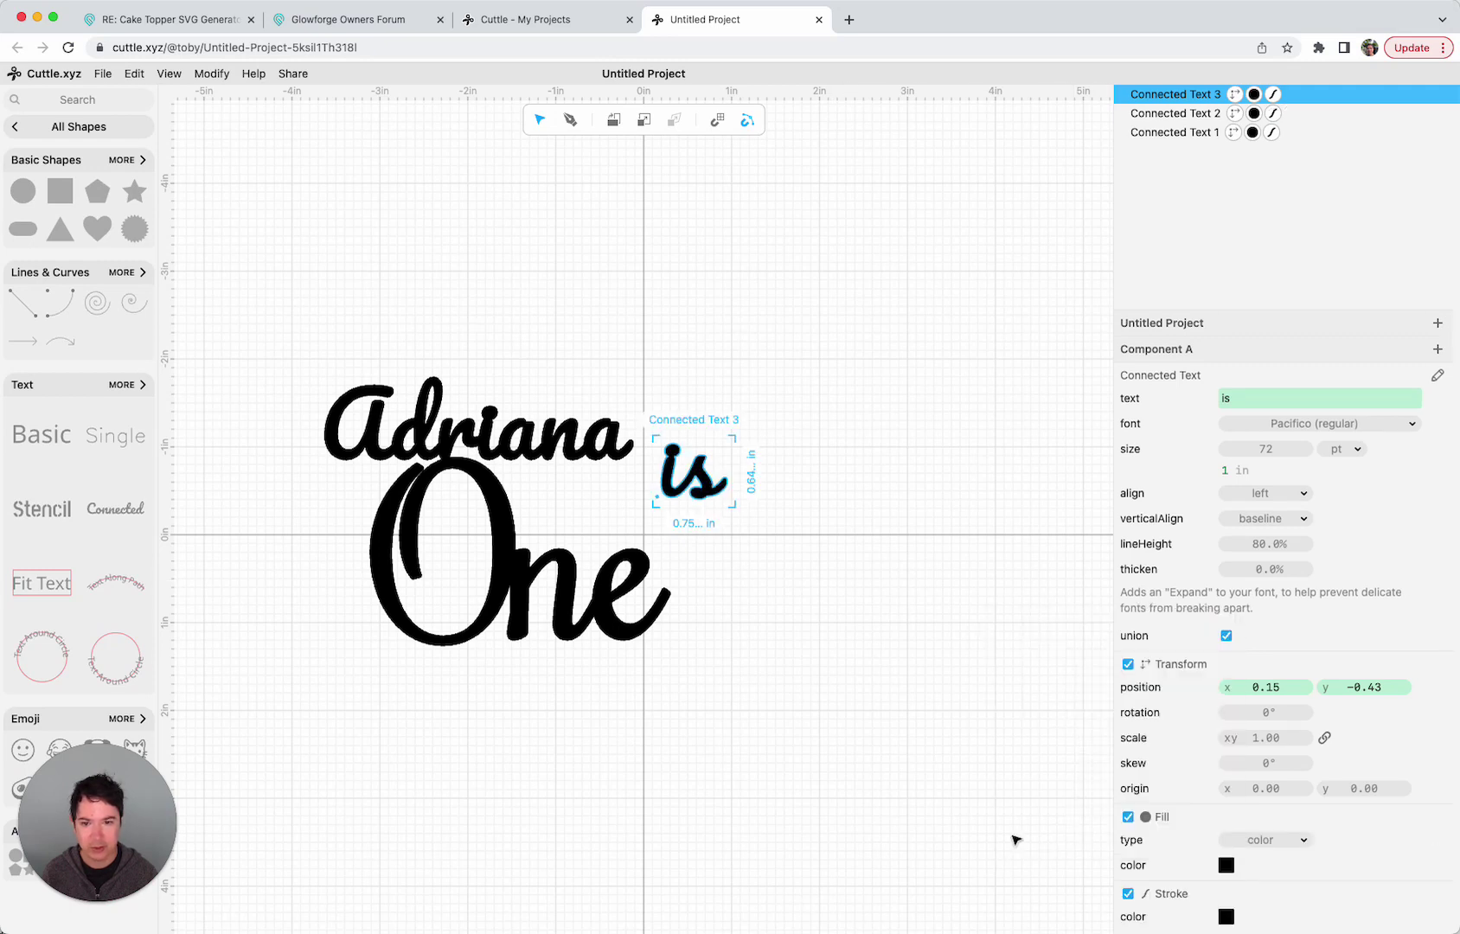
# Step: Tuck 'is' under the first name, against the top of 'One'
pyautogui.click(885, 468)
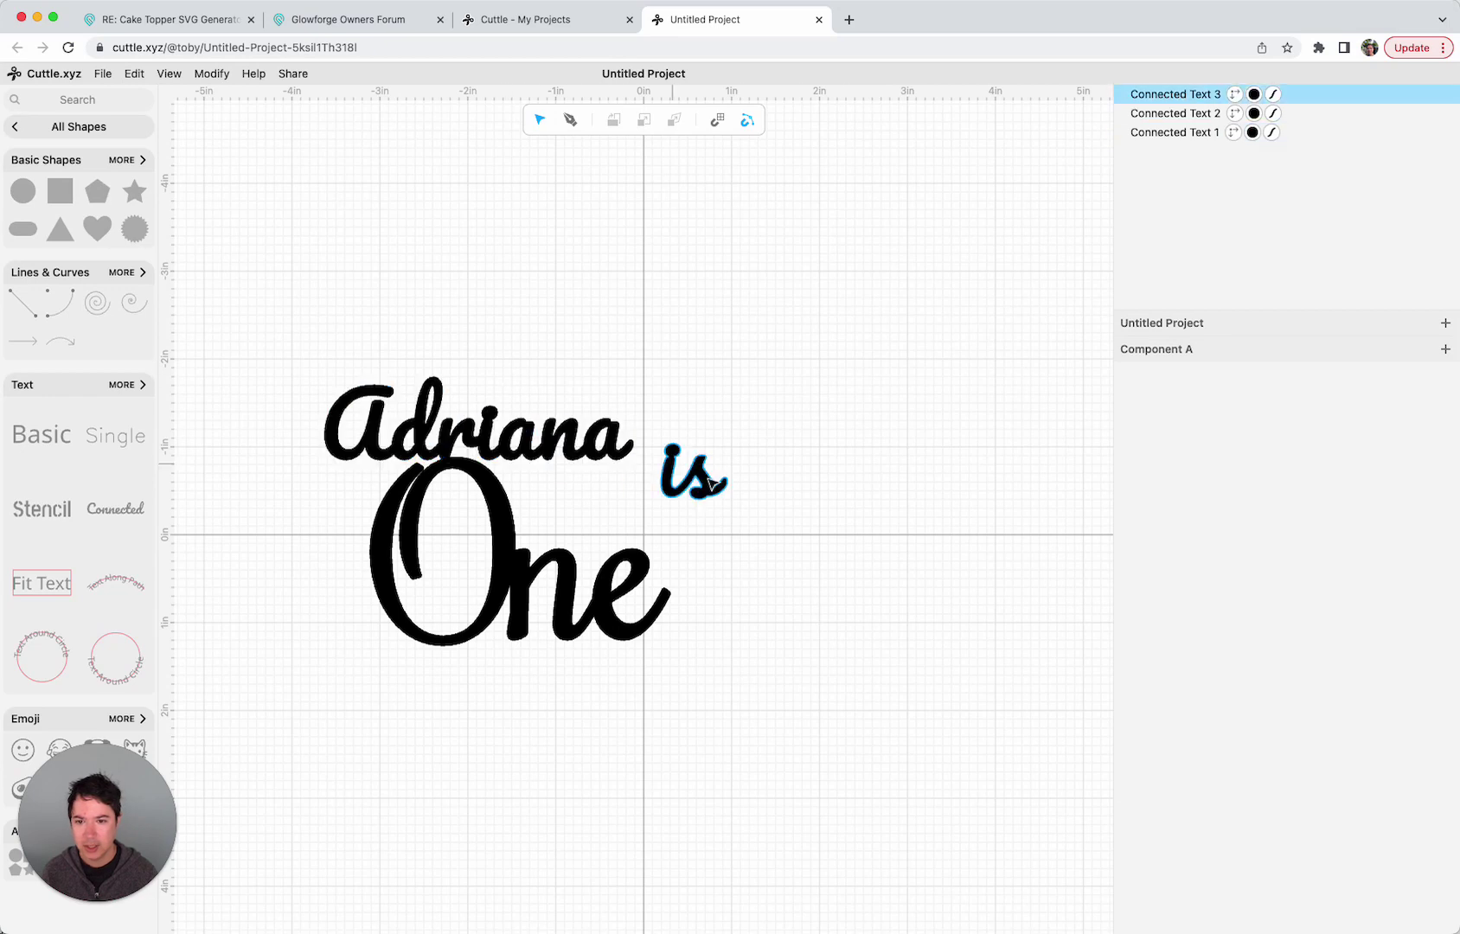
pyautogui.moveTo(671, 482); pyautogui.dragTo(514, 492)
pyautogui.click(865, 383)
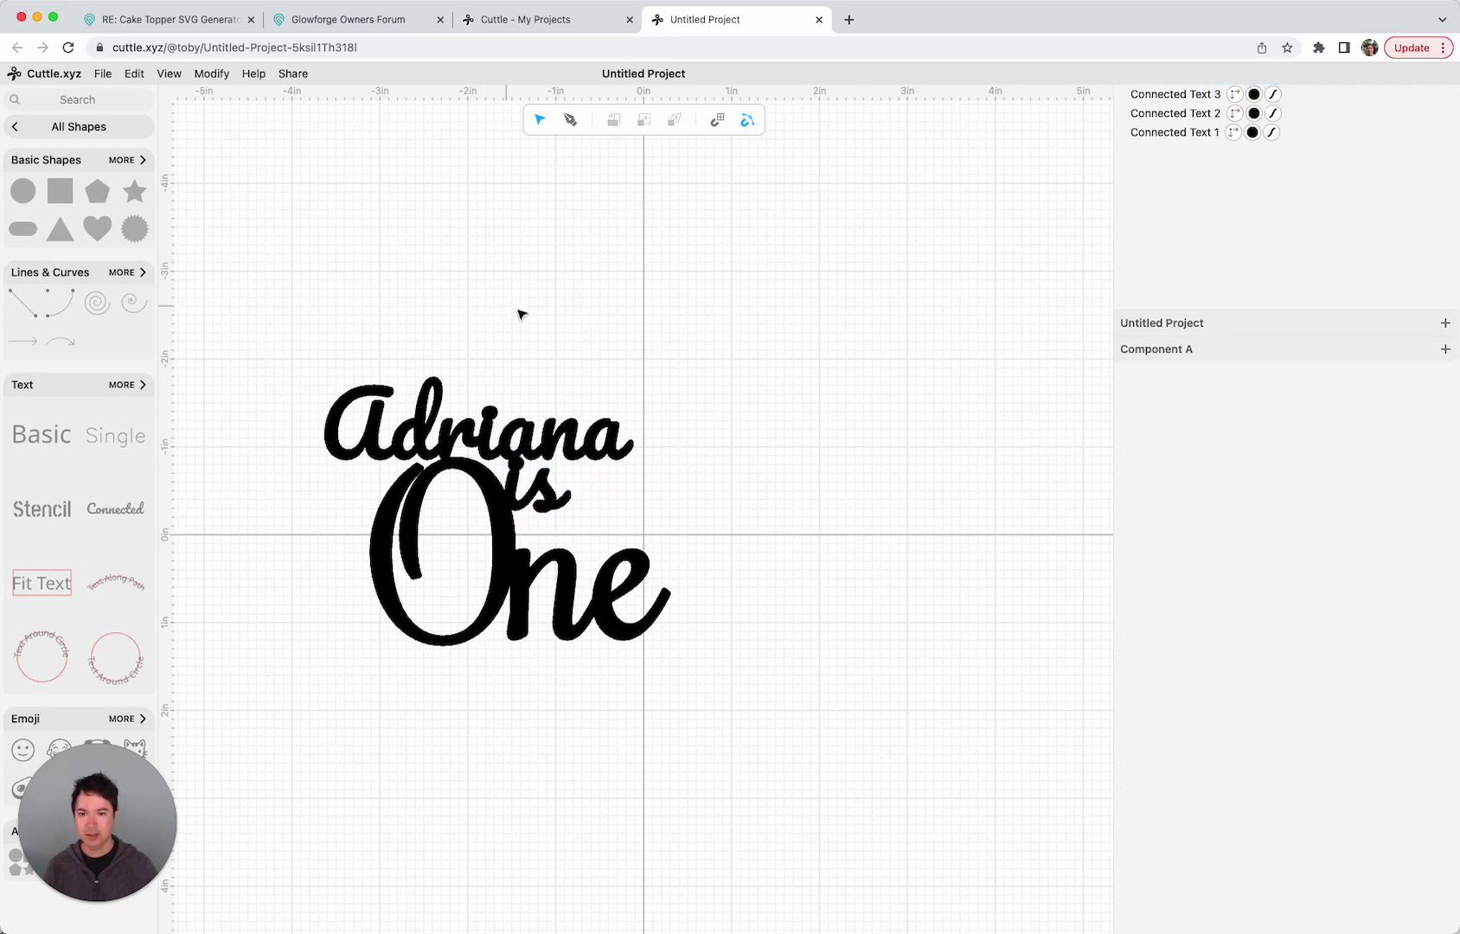
pyautogui.click(606, 441)
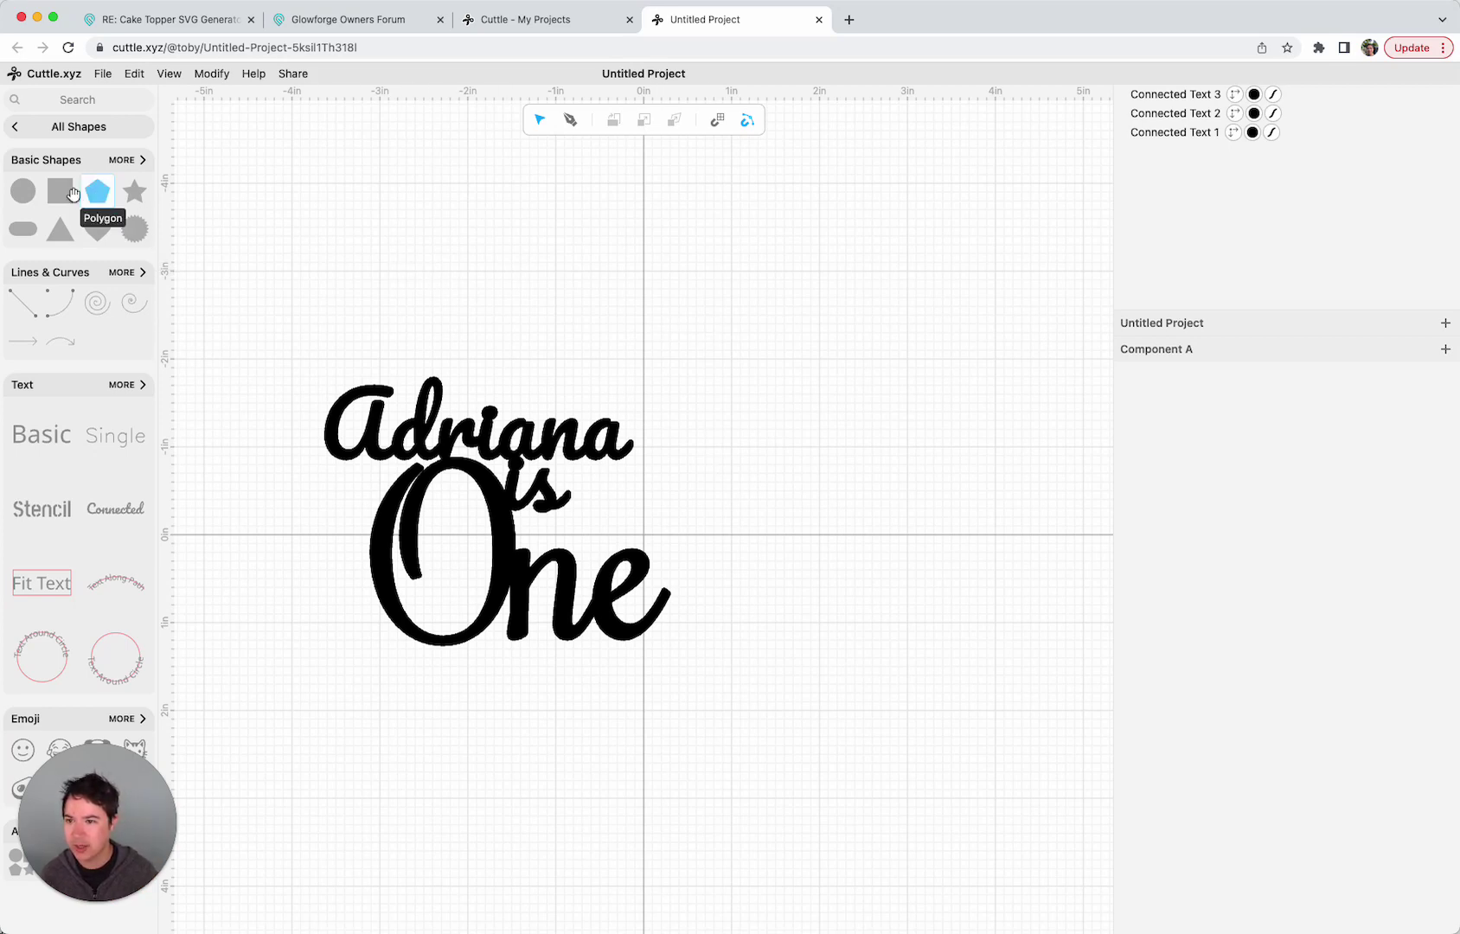
# Step: Add a rectangle beside the lettering and size it 0.15 in wide by 3 in tall
pyautogui.moveTo(63, 191); pyautogui.dragTo(755, 381)
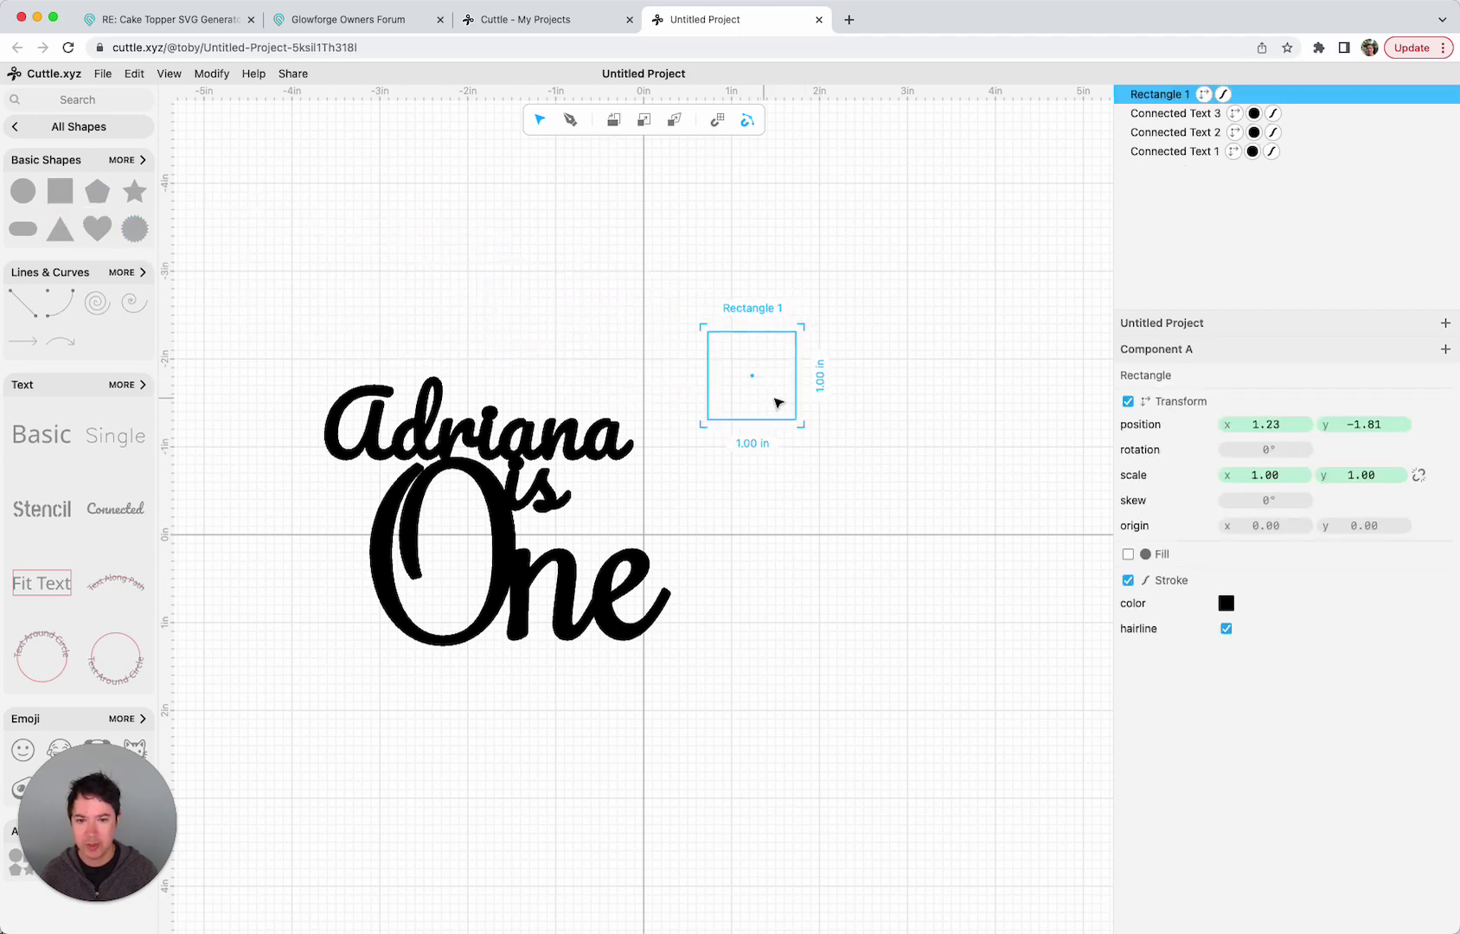
pyautogui.moveTo(799, 422); pyautogui.dragTo(763, 503)
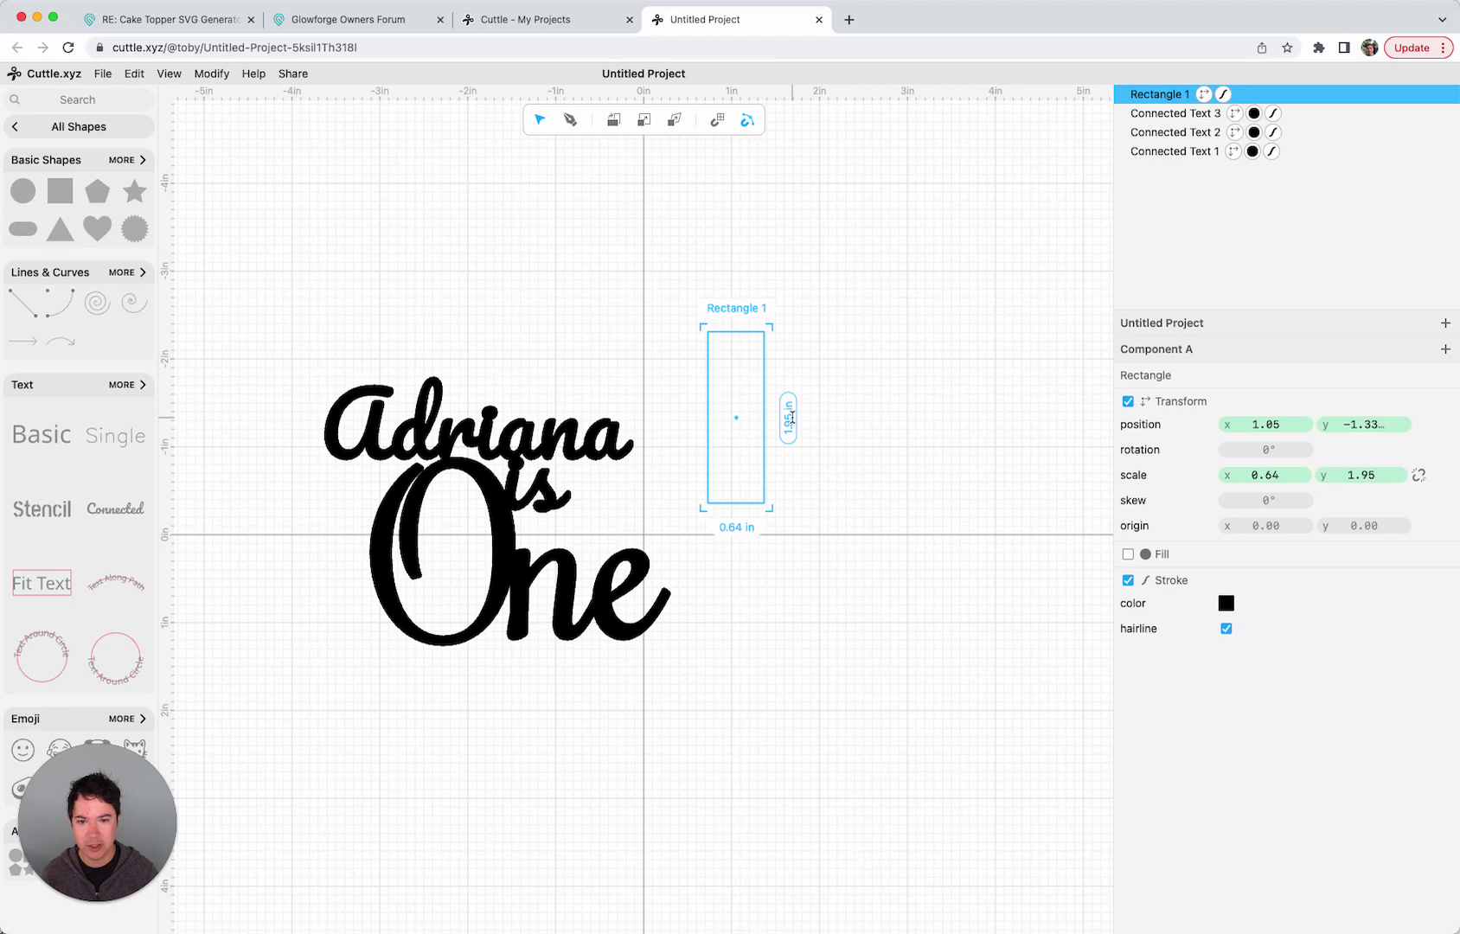
pyautogui.click(788, 418)
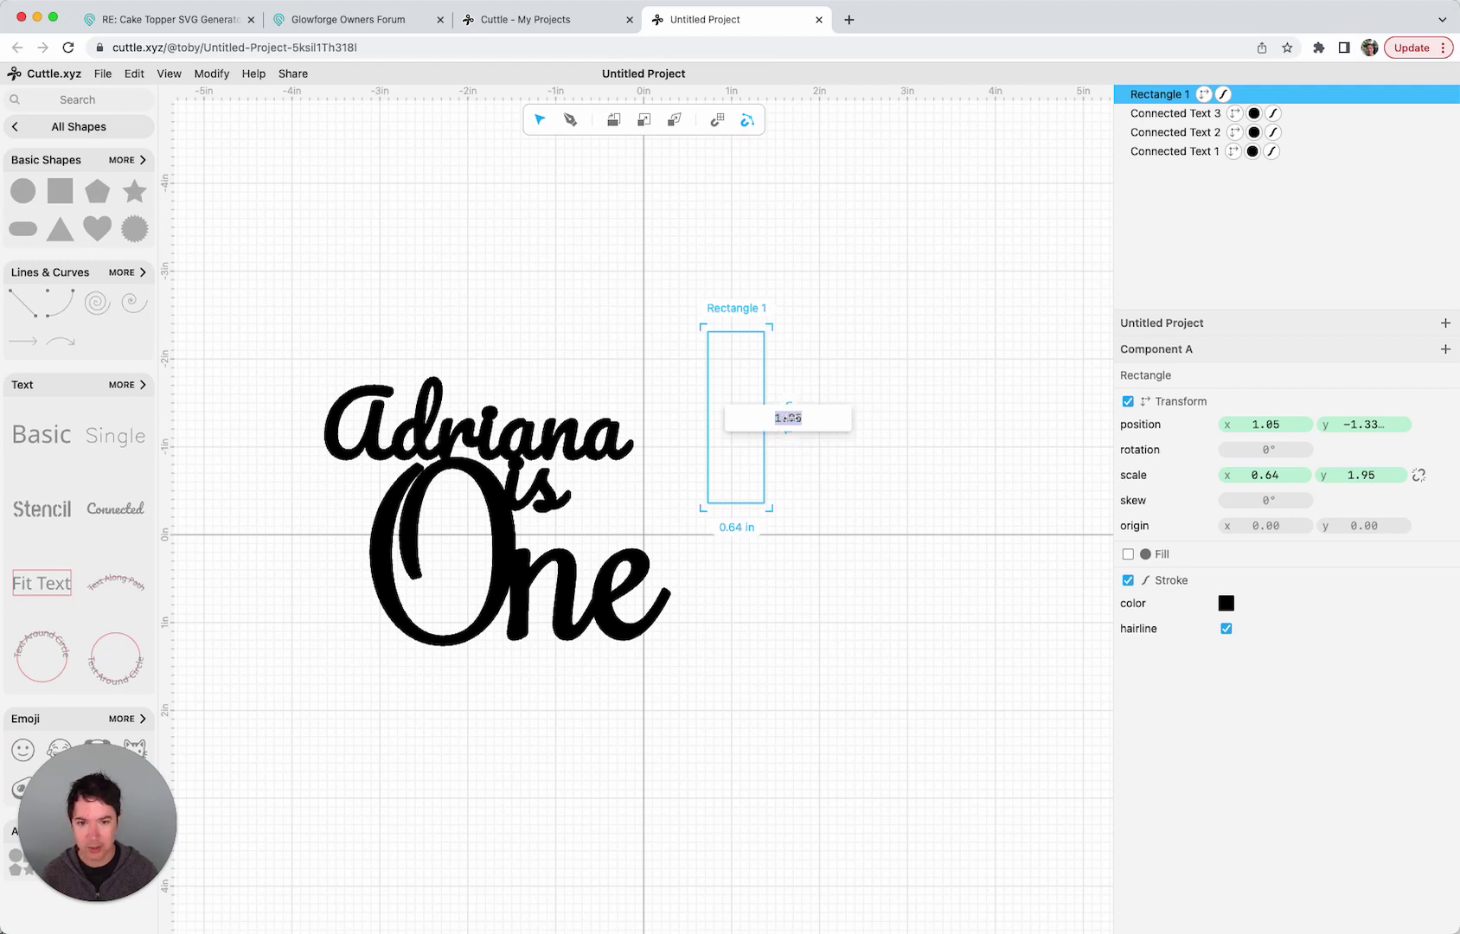
pyautogui.write('3')
pyautogui.click(849, 467)
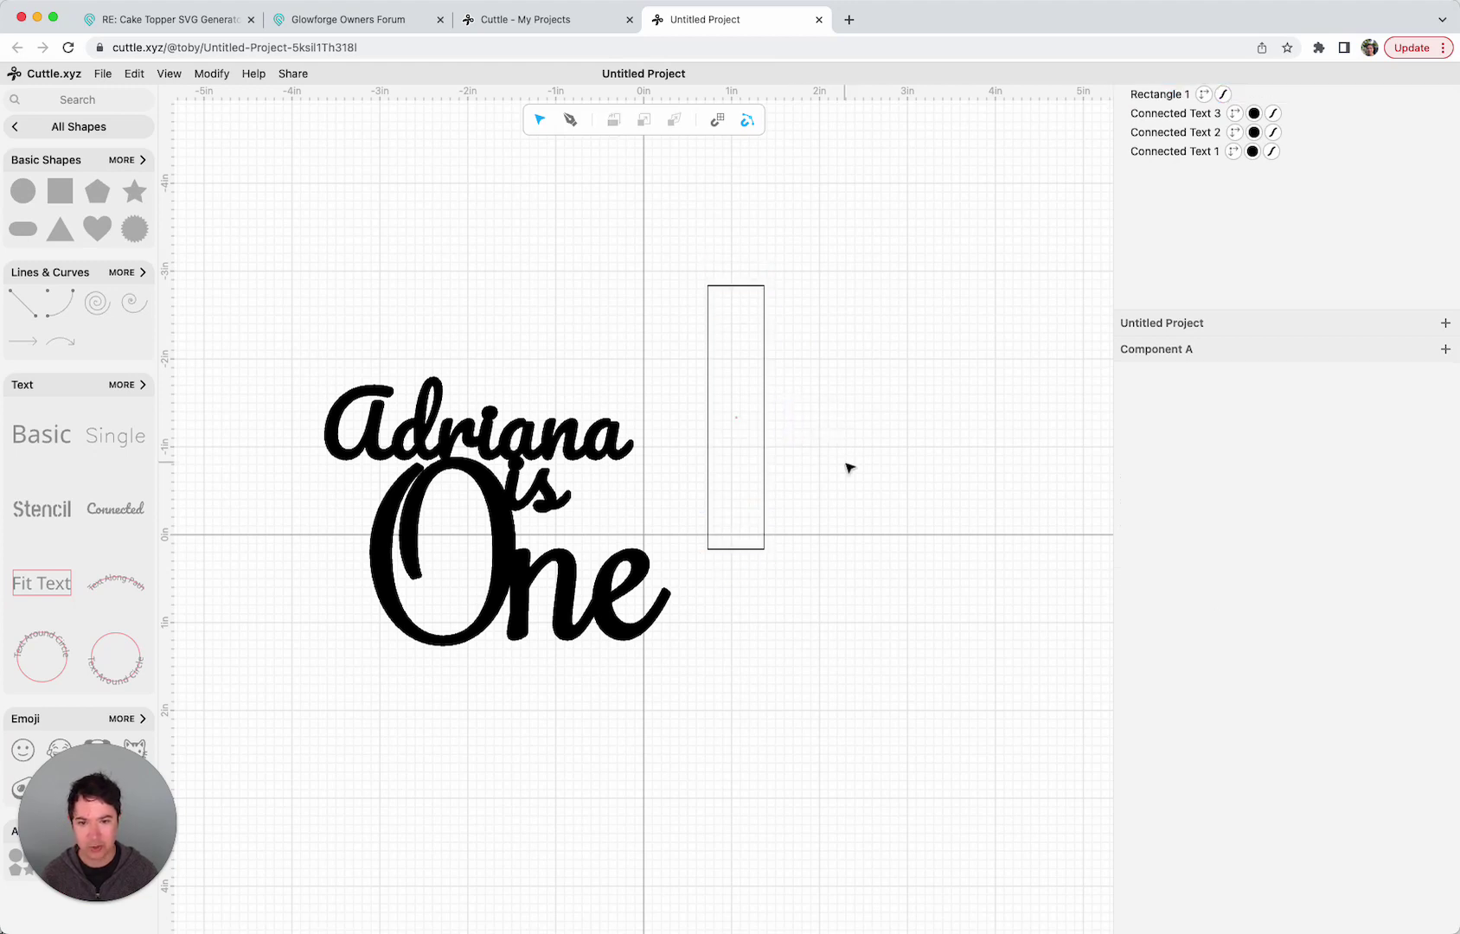
pyautogui.click(772, 408)
pyautogui.click(789, 421)
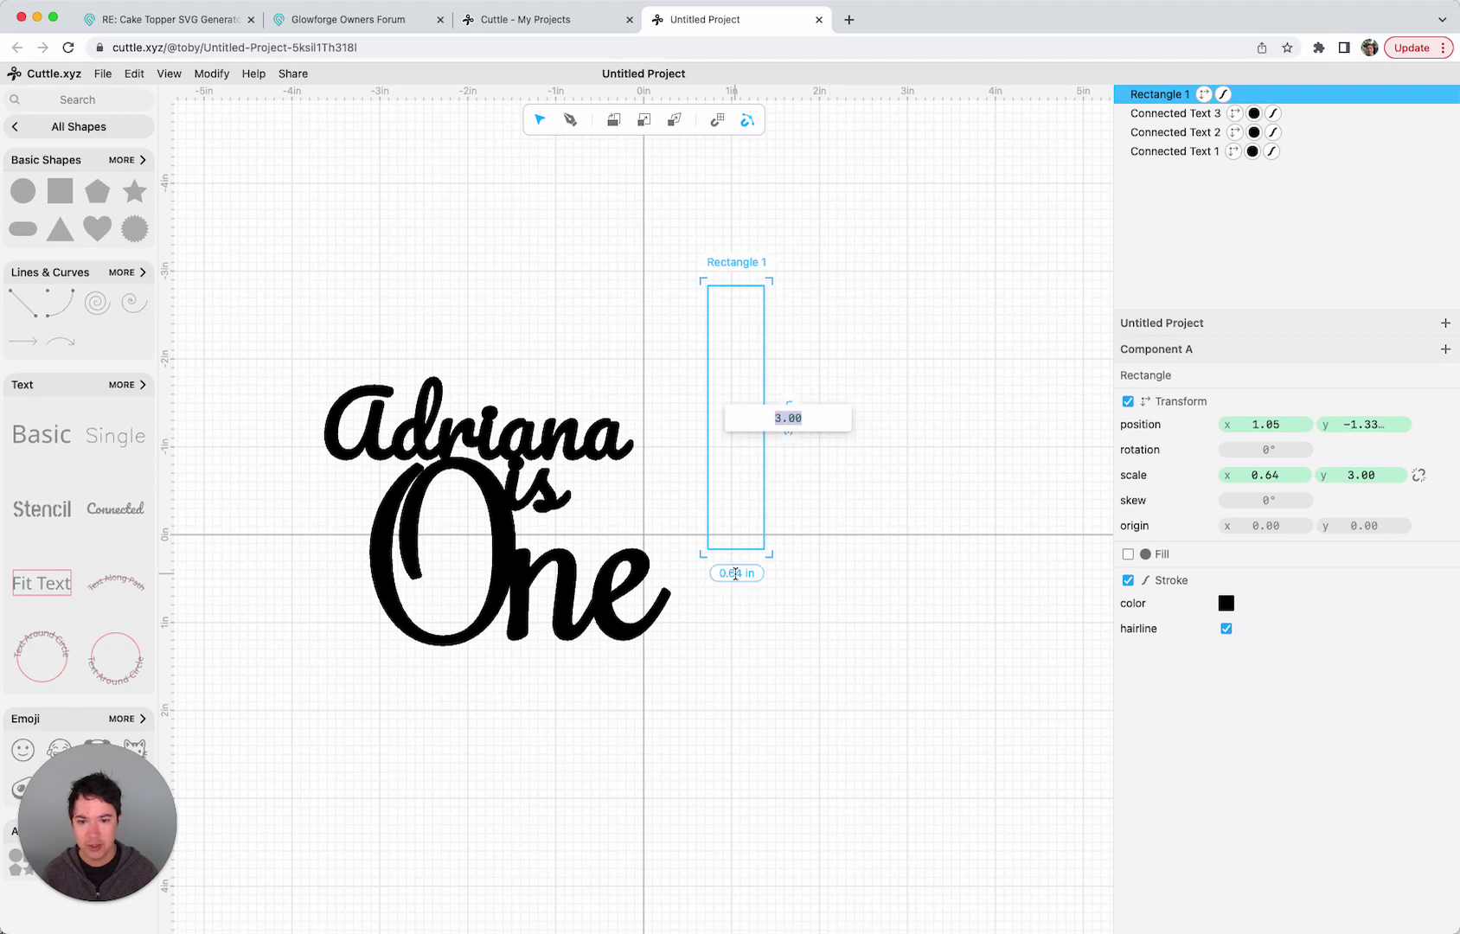
pyautogui.click(736, 574)
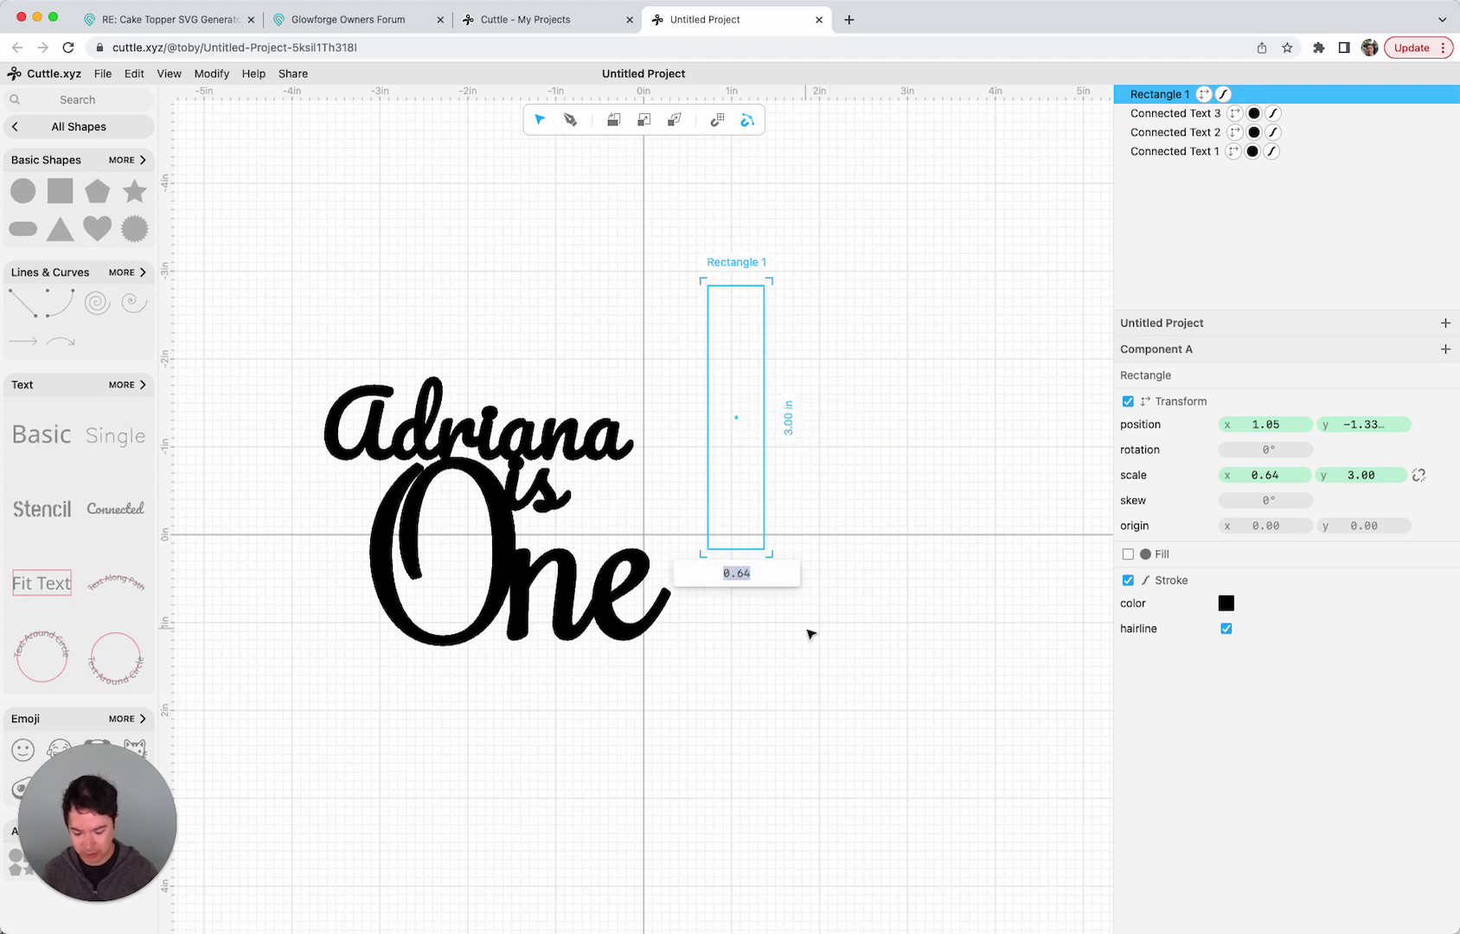
pyautogui.write('0')
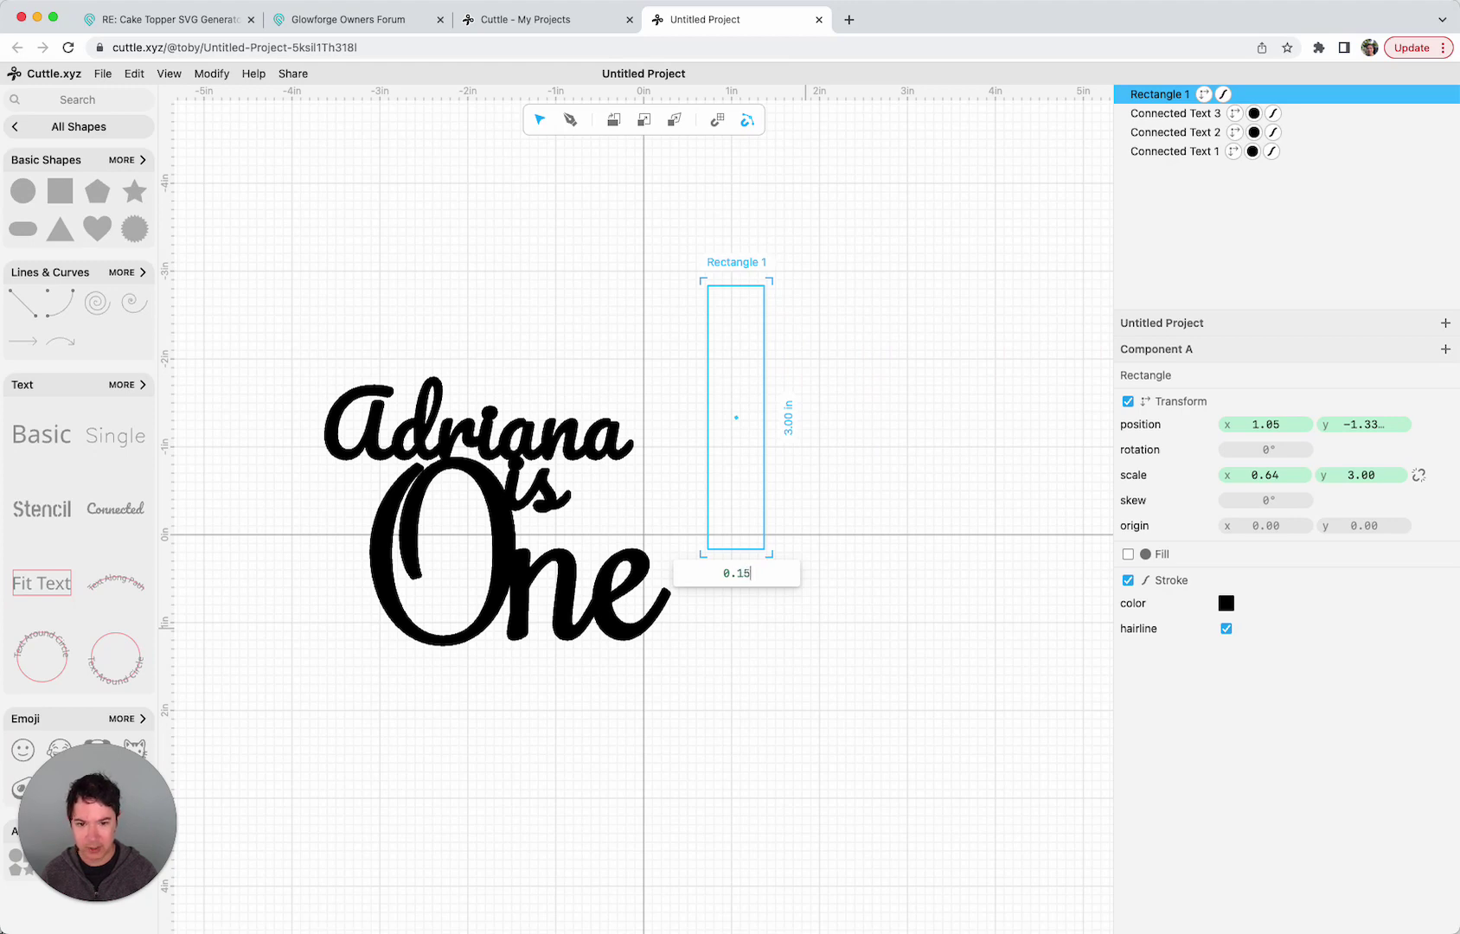
pyautogui.press('Return')
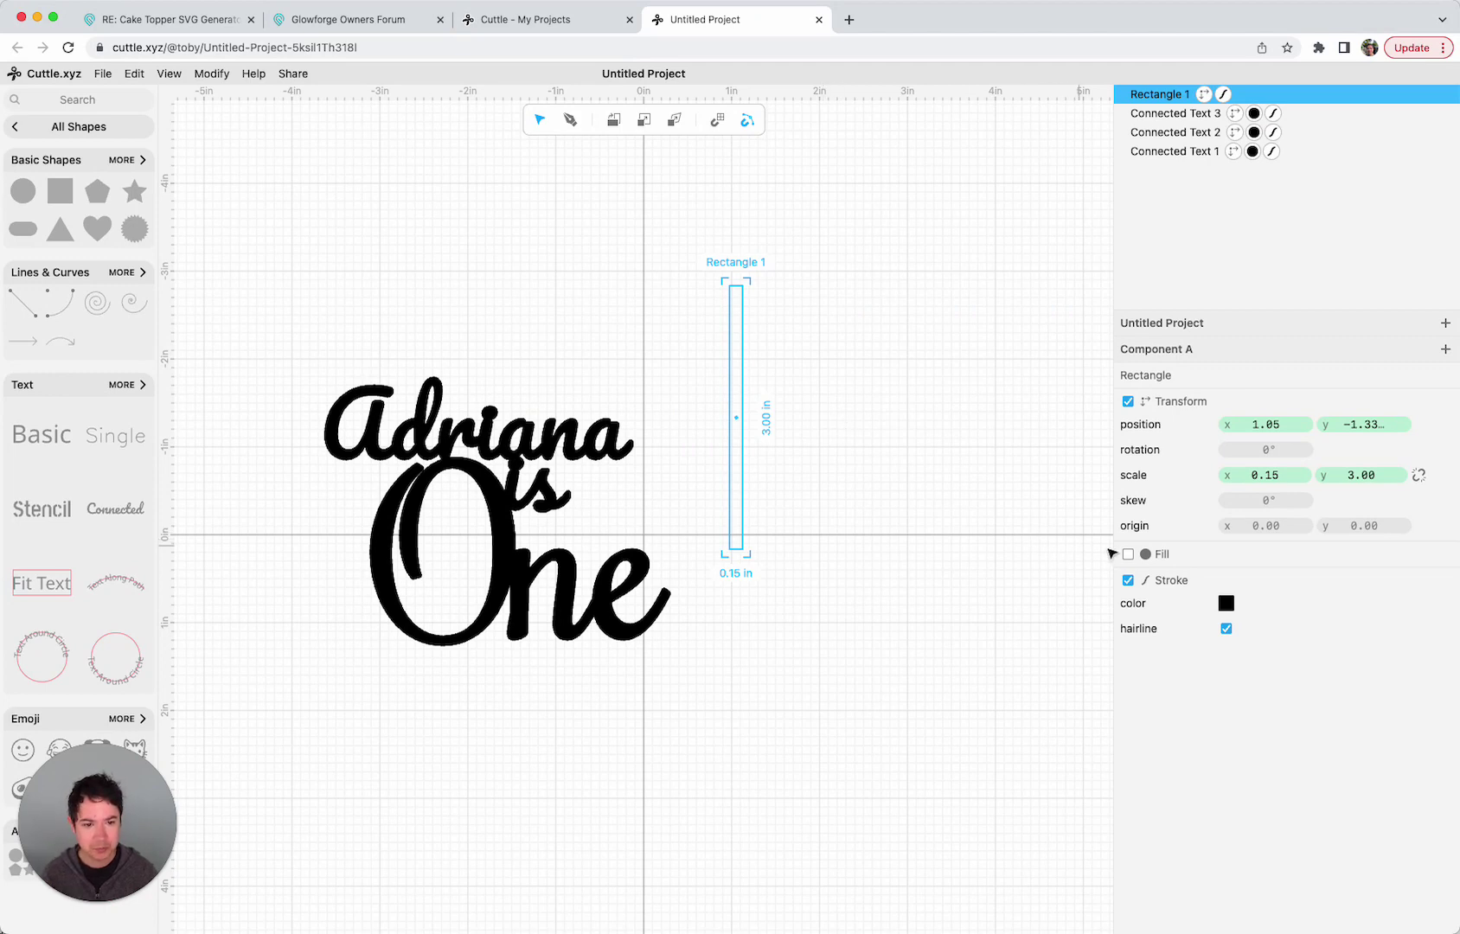
# Step: Give the rectangle a solid black fill
pyautogui.click(1127, 556)
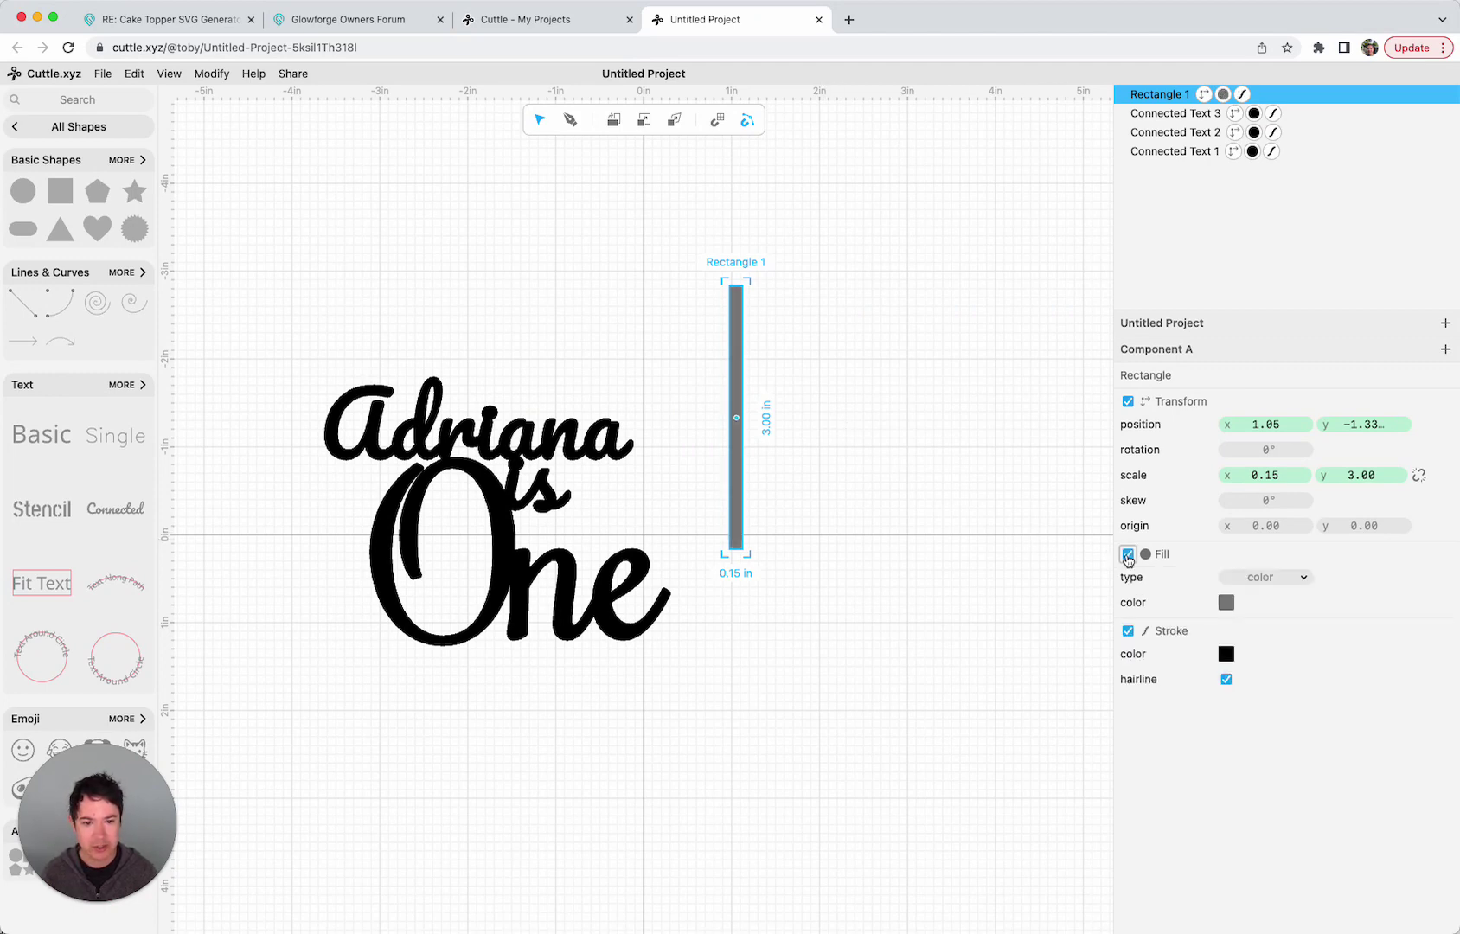
pyautogui.click(1227, 604)
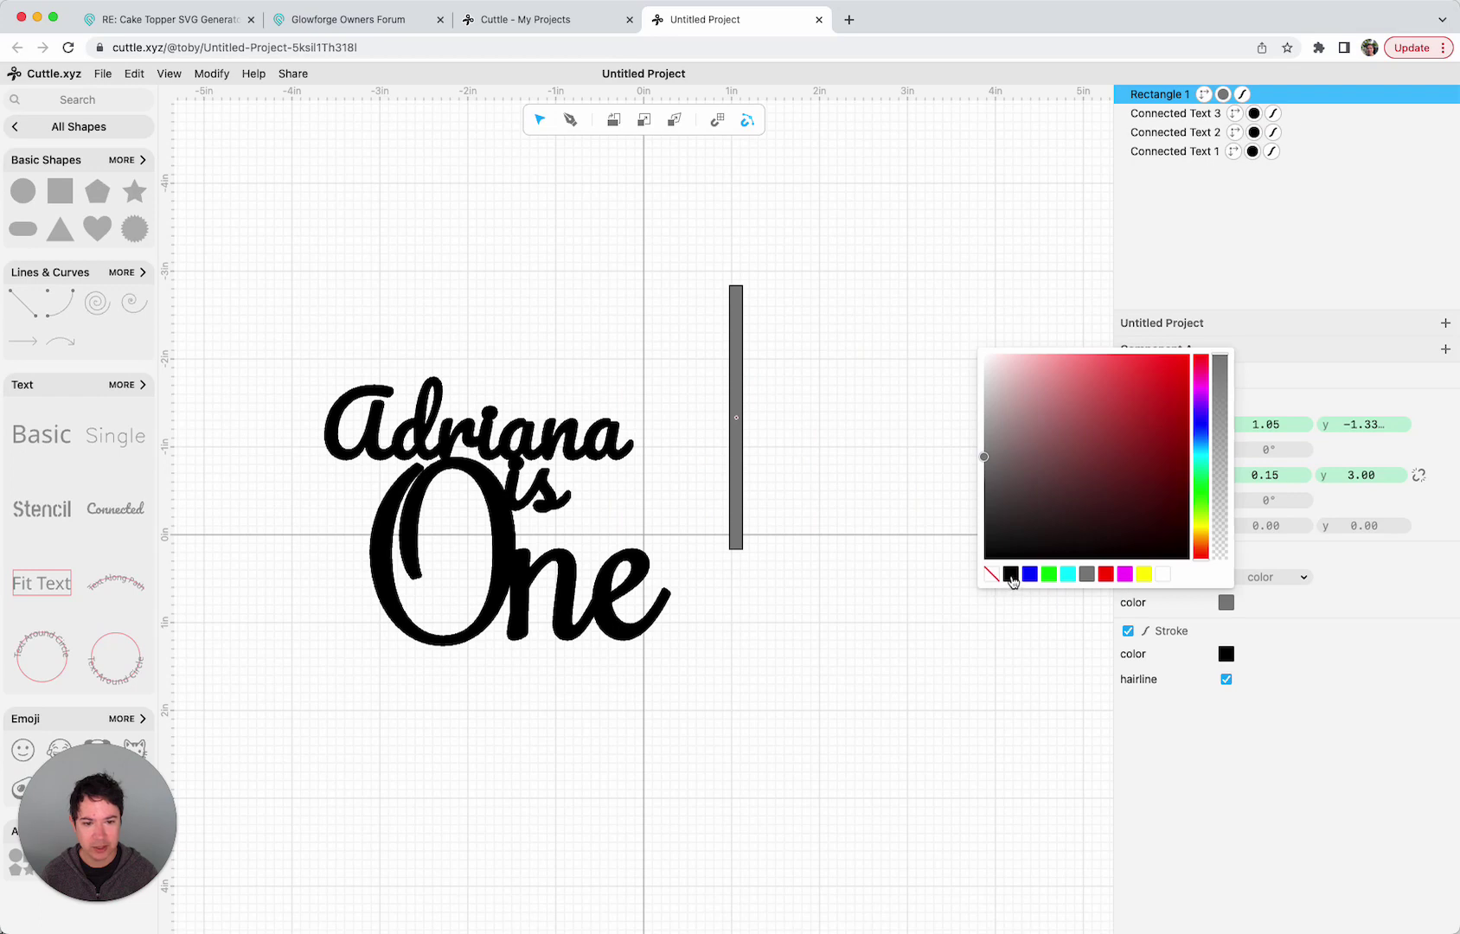
pyautogui.click(1012, 576)
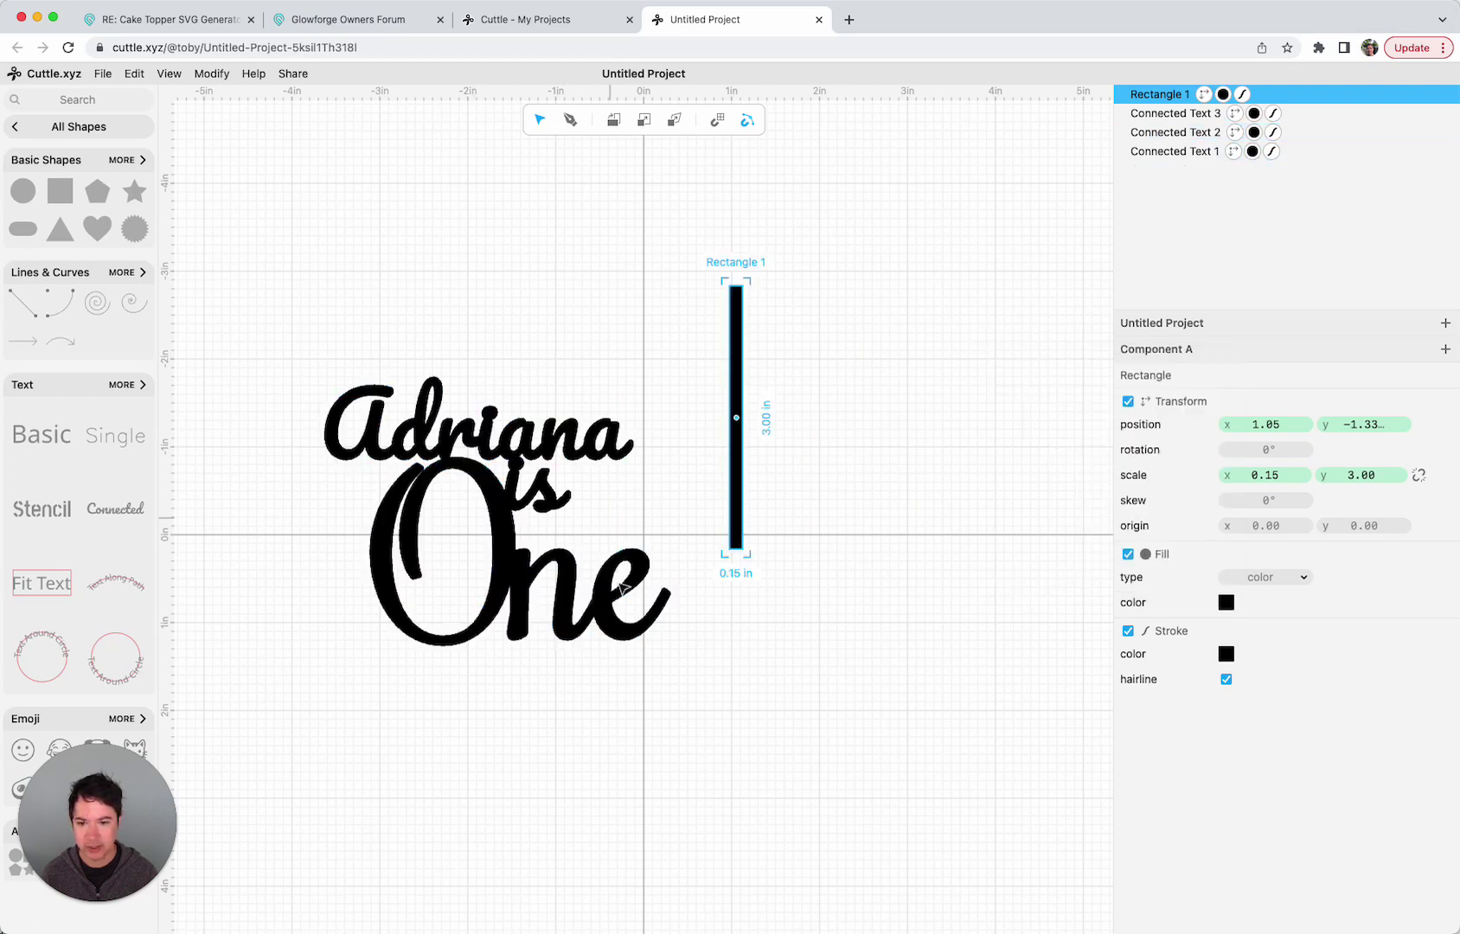
pyautogui.click(804, 616)
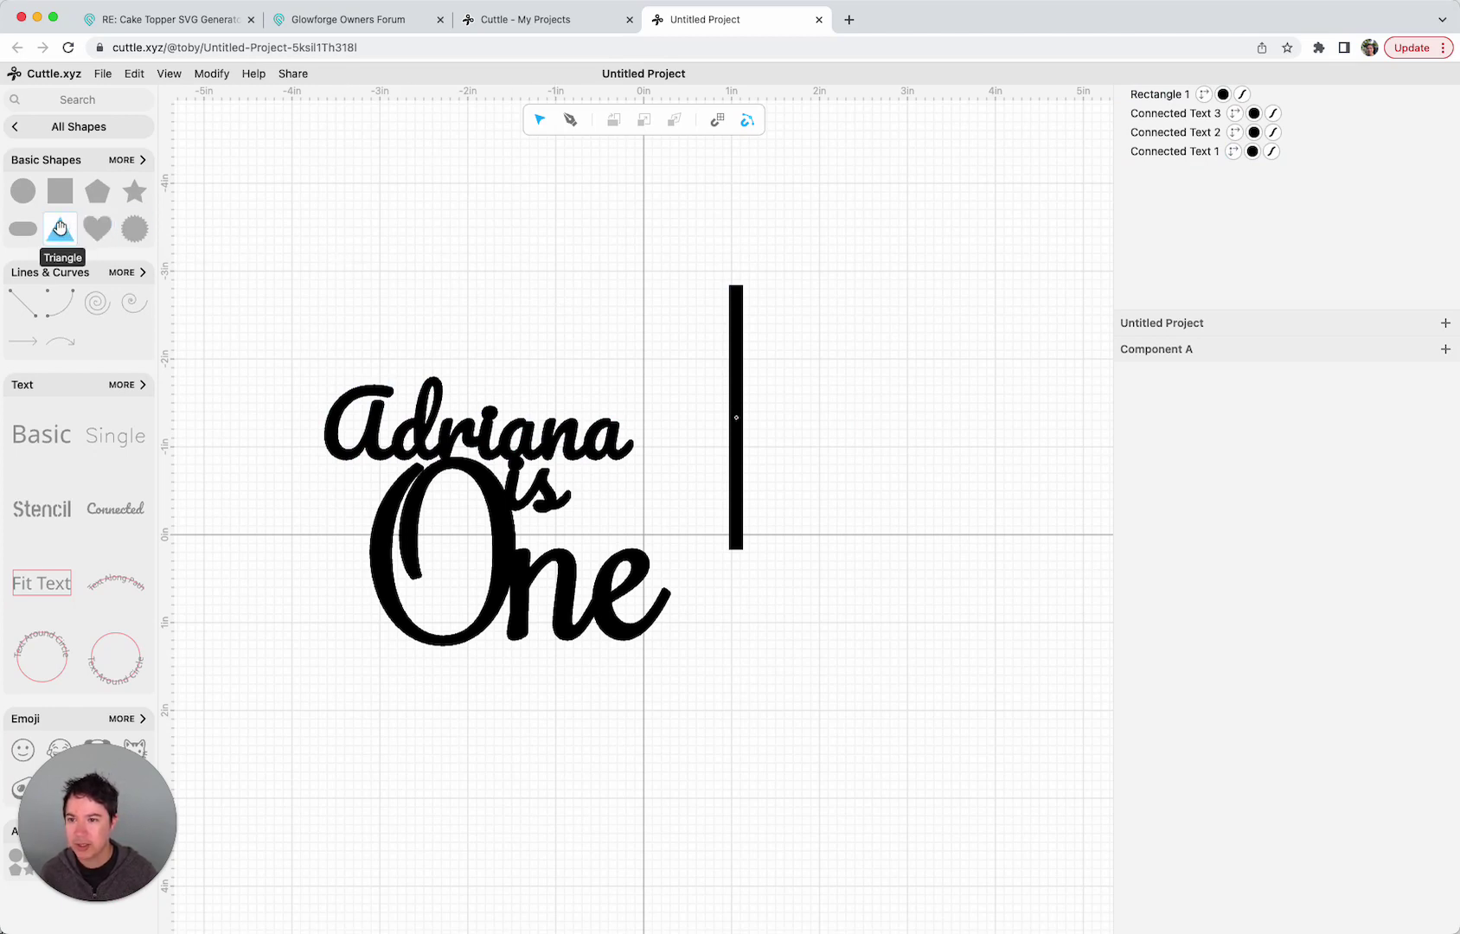
# Step: Add a triangle, flip it vertically to point down, and fill it black
pyautogui.moveTo(59, 227); pyautogui.dragTo(537, 298)
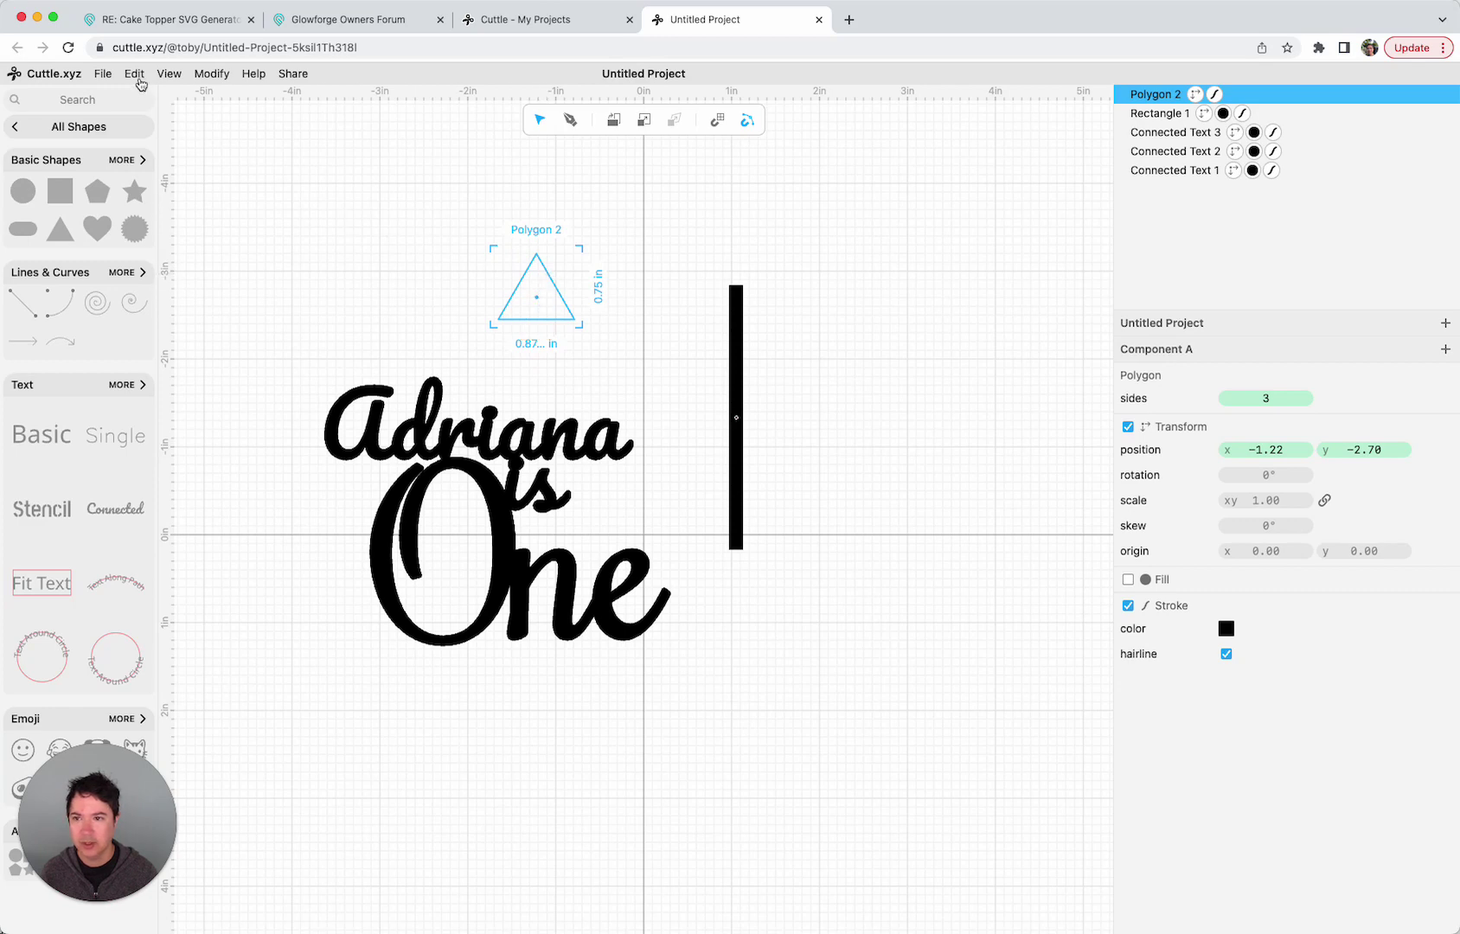
pyautogui.click(134, 75)
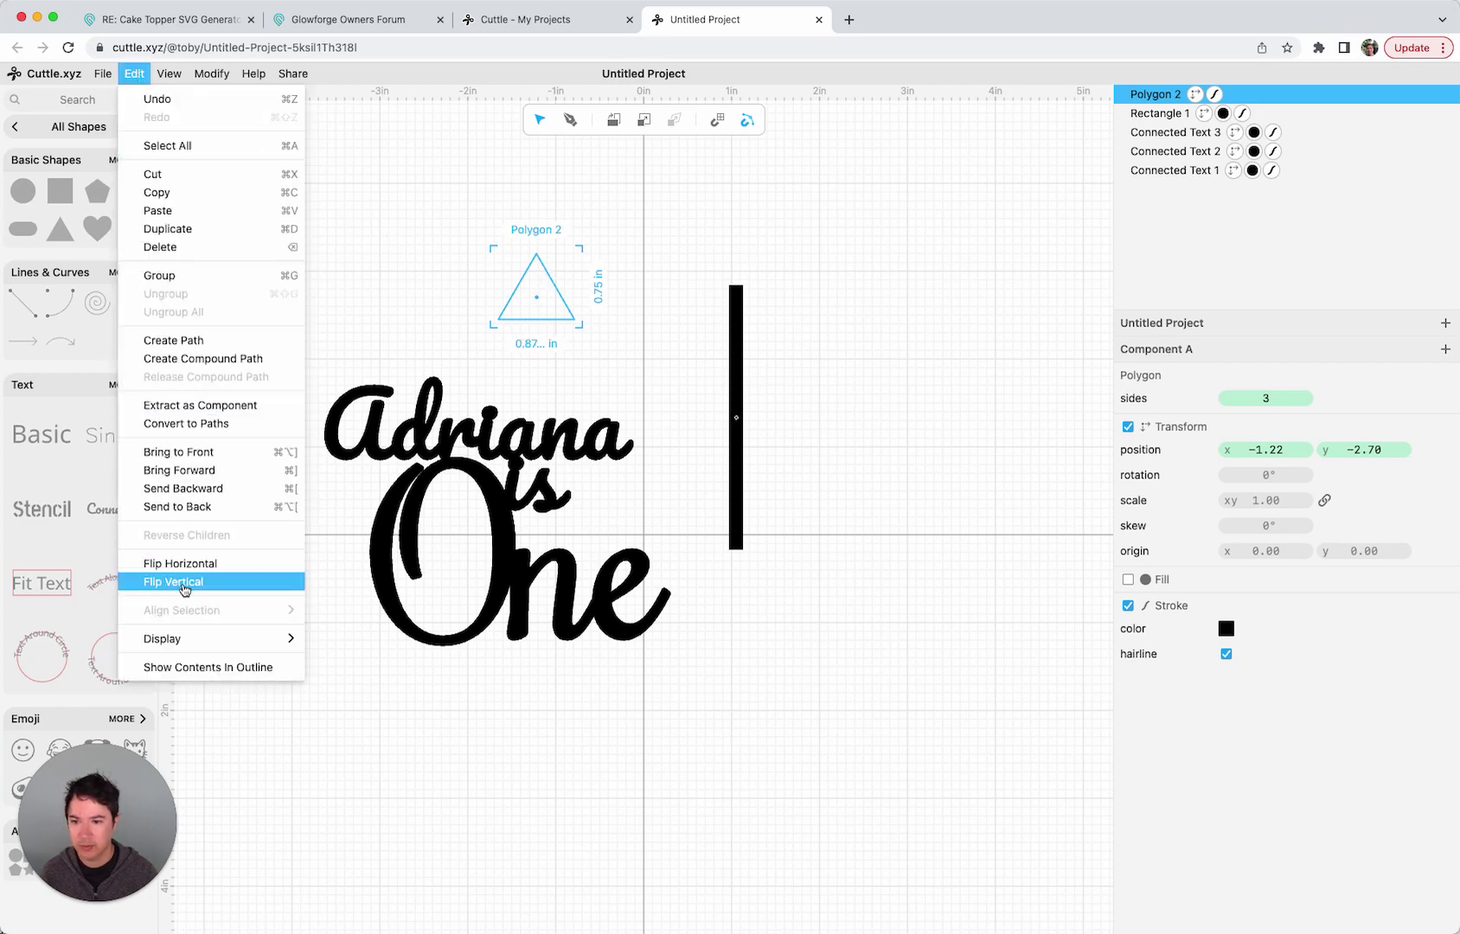
pyautogui.click(178, 581)
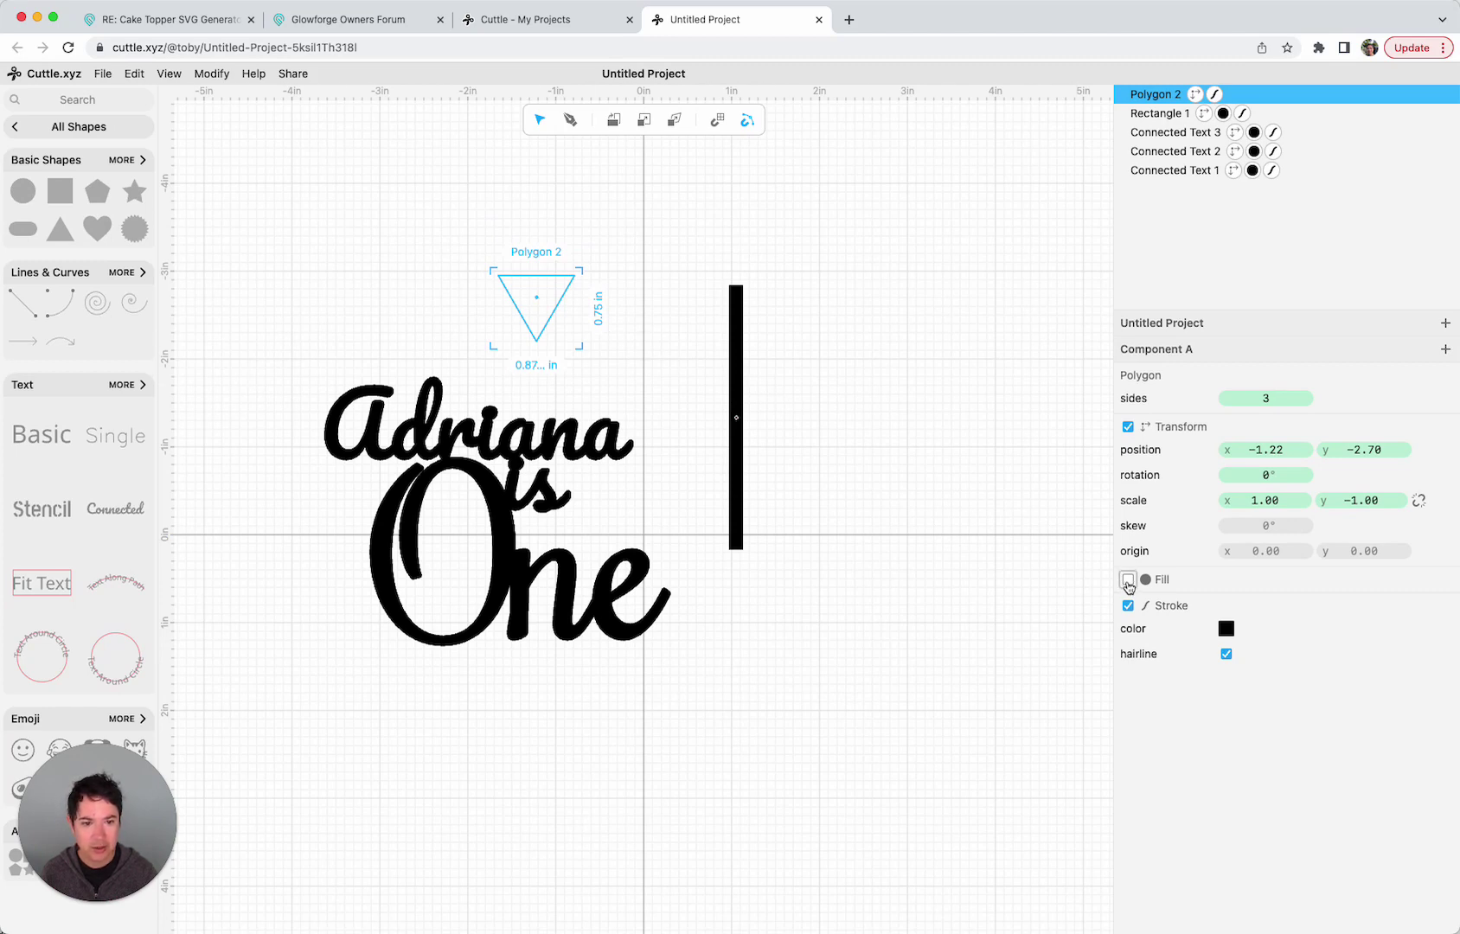
pyautogui.click(1128, 582)
pyautogui.click(1228, 629)
pyautogui.click(1013, 601)
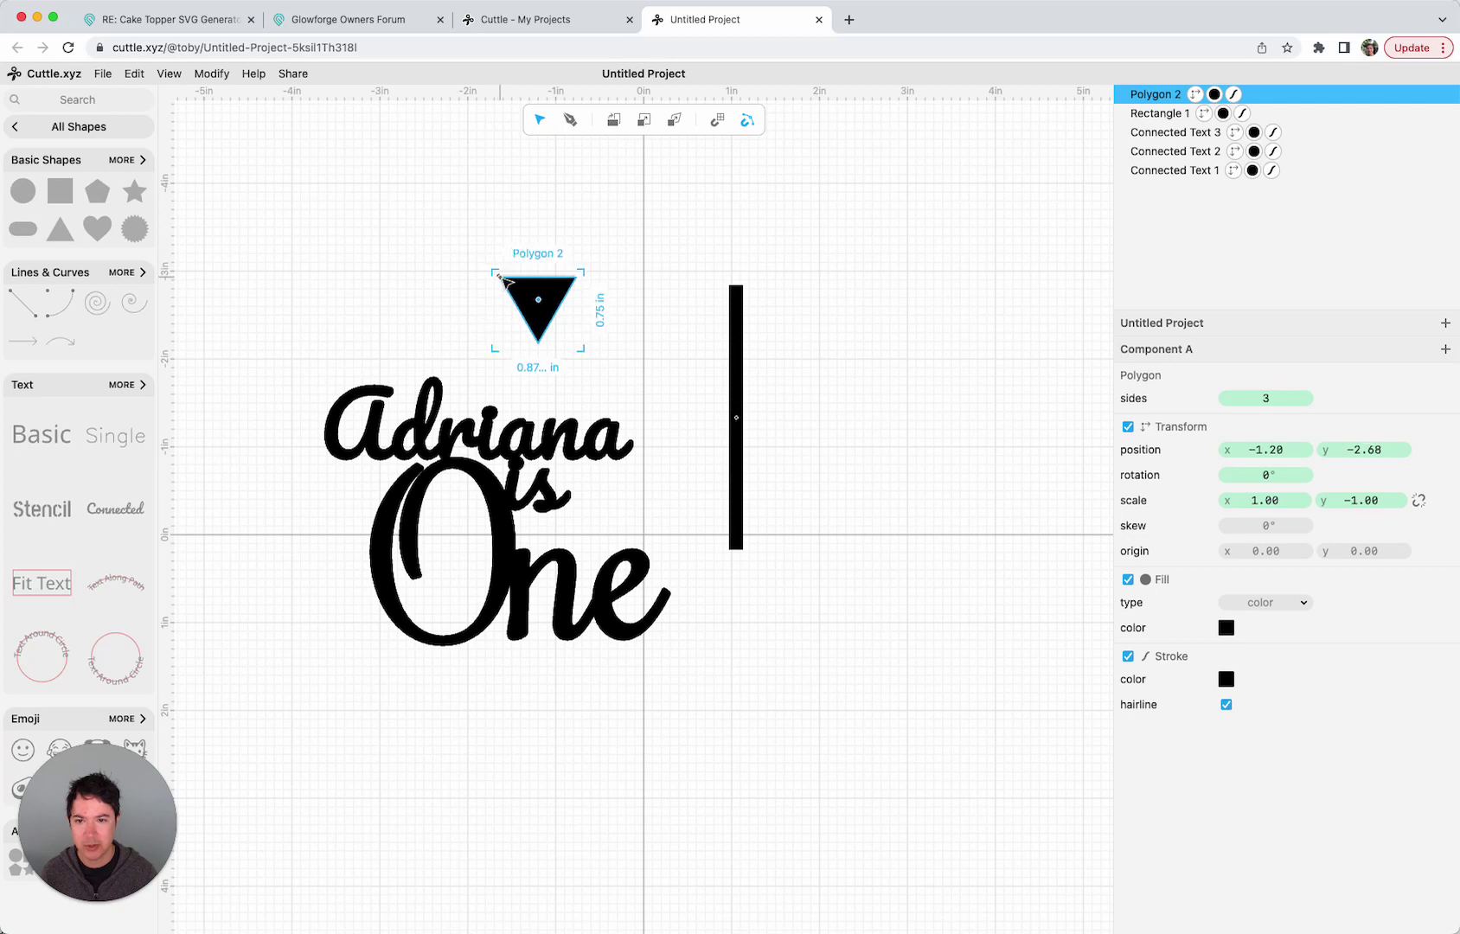
# Step: Shrink the triangle to a 0.150 × 0.099 in point at the bar's bottom end
pyautogui.moveTo(500, 280); pyautogui.dragTo(730, 550)
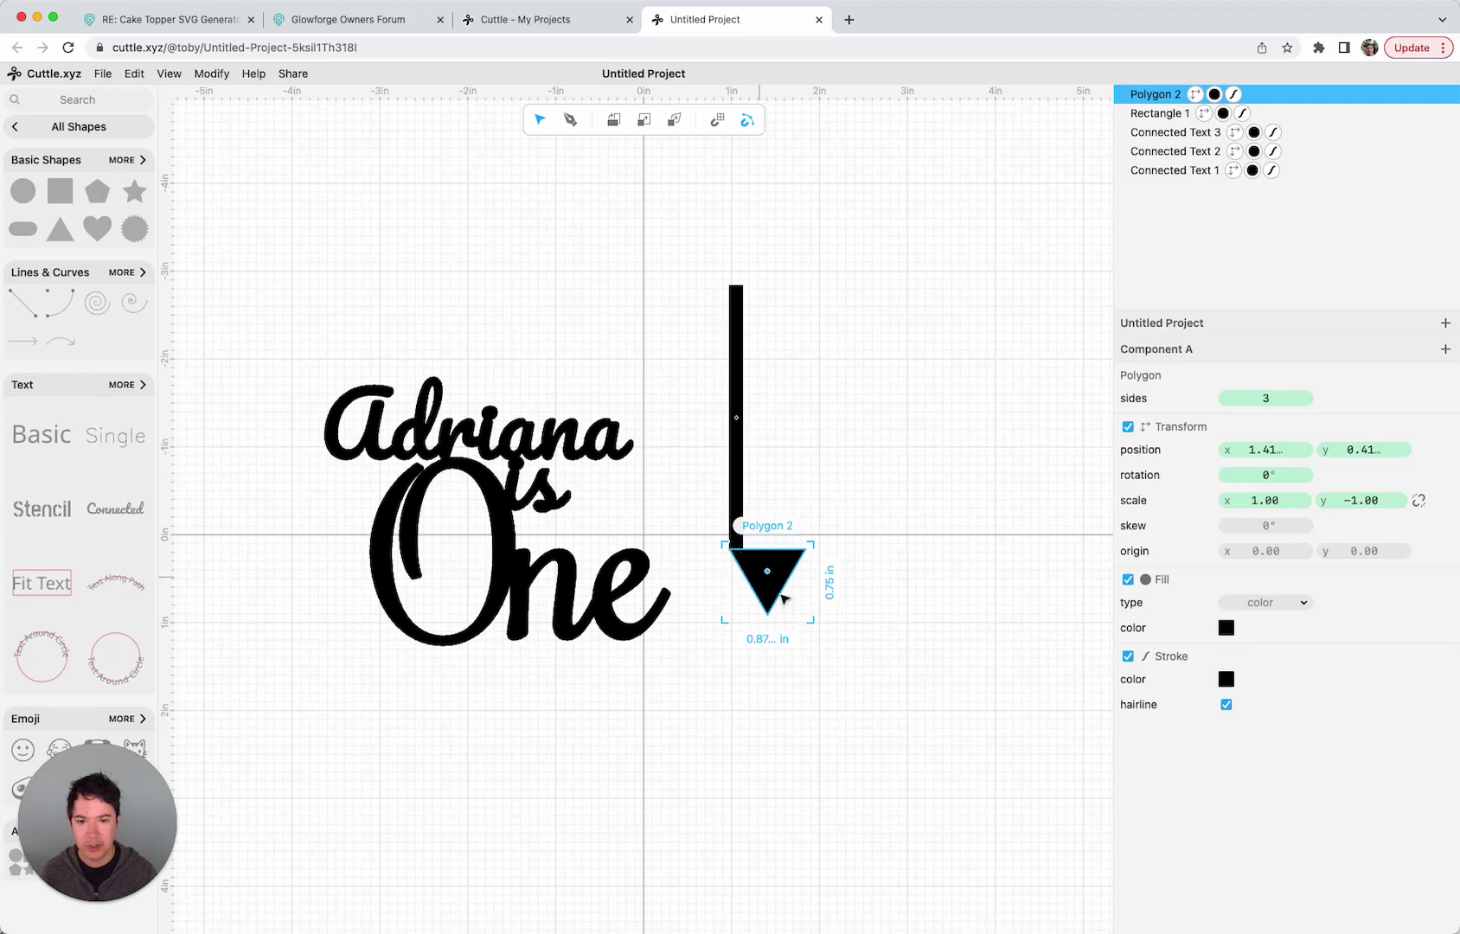
pyautogui.scroll(10, 760, 571)
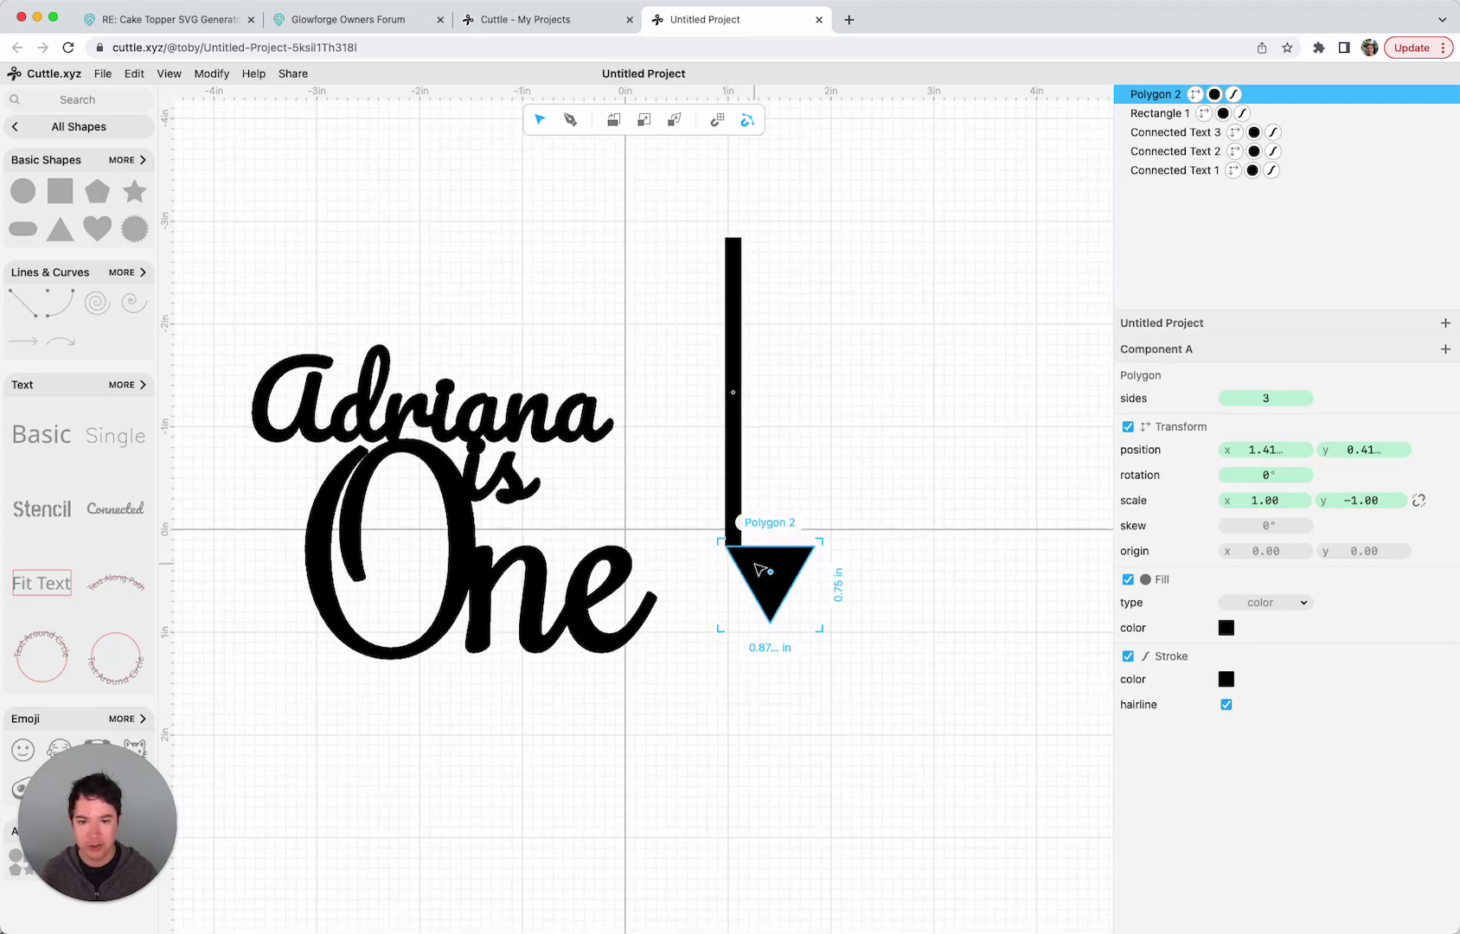
pyautogui.scroll(5, 764, 567)
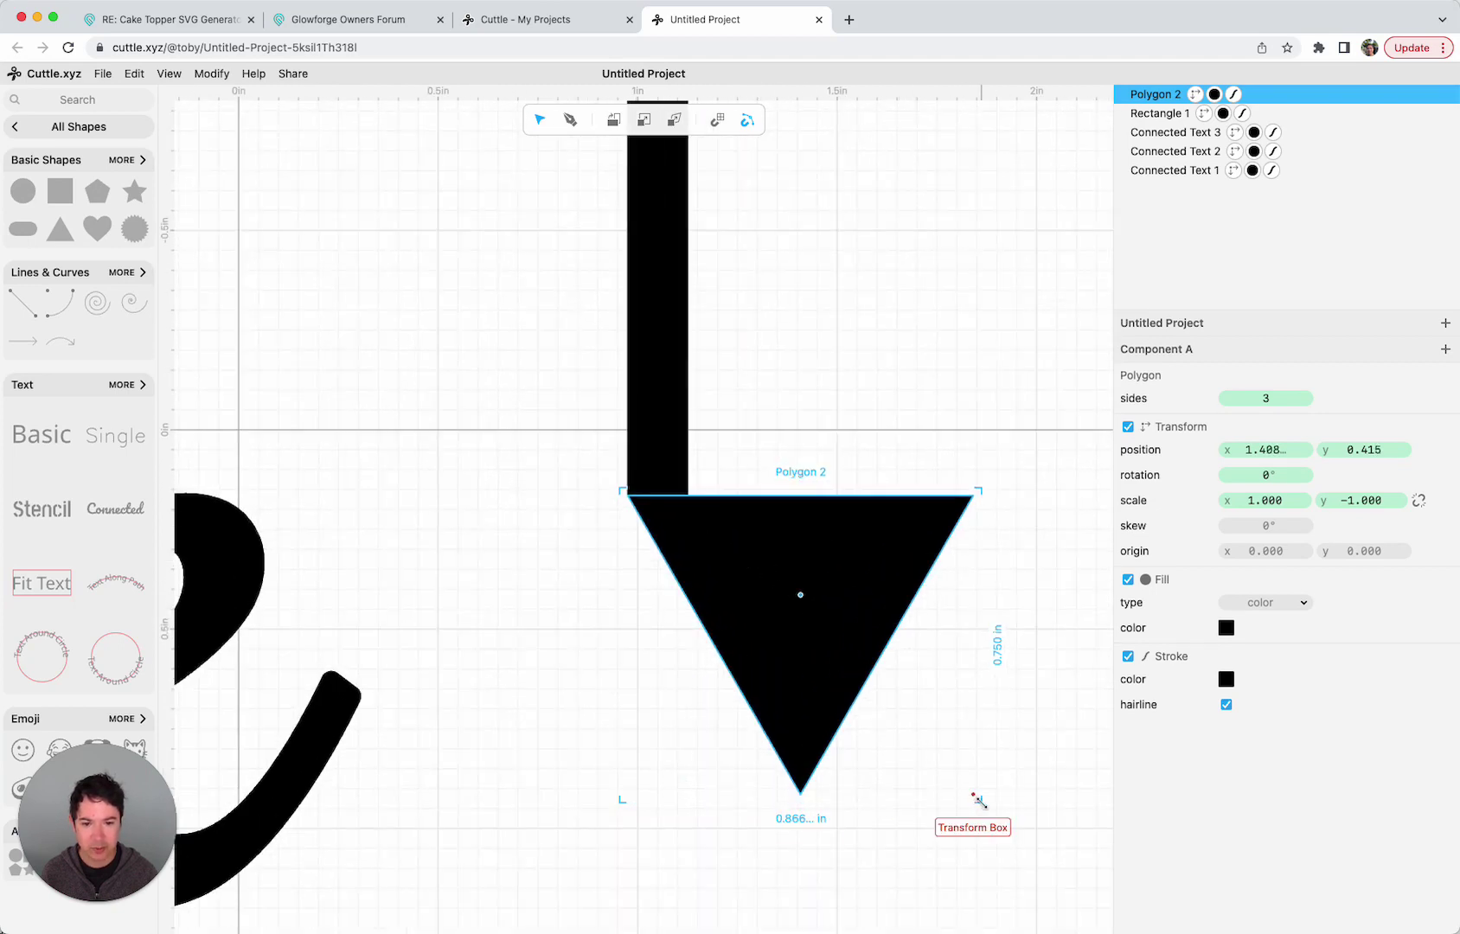
pyautogui.moveTo(978, 801); pyautogui.dragTo(699, 564)
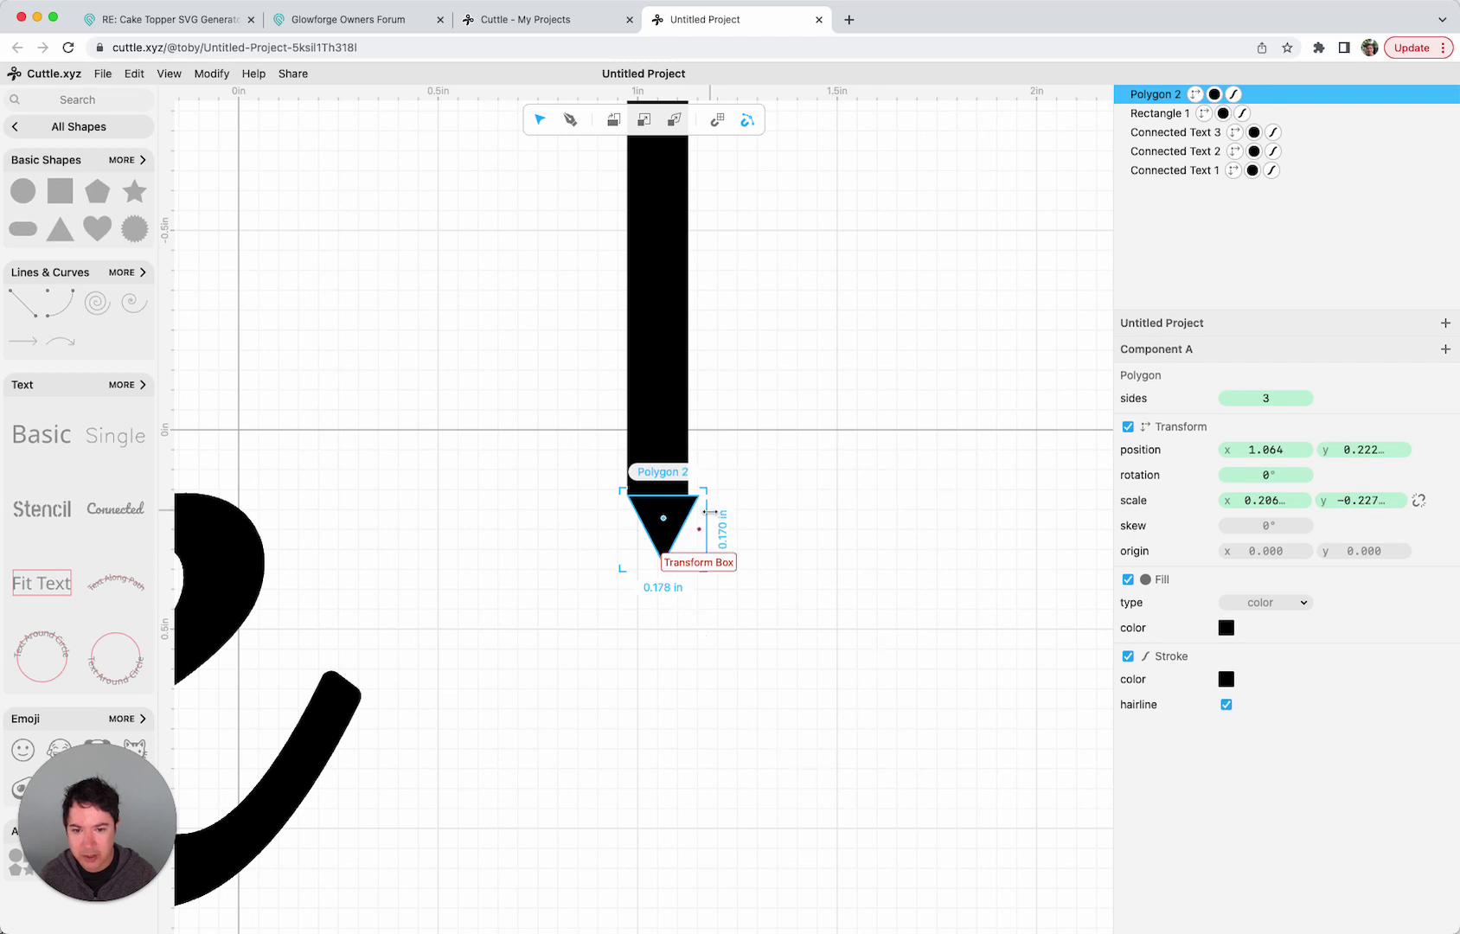
pyautogui.moveTo(709, 514); pyautogui.dragTo(687, 495)
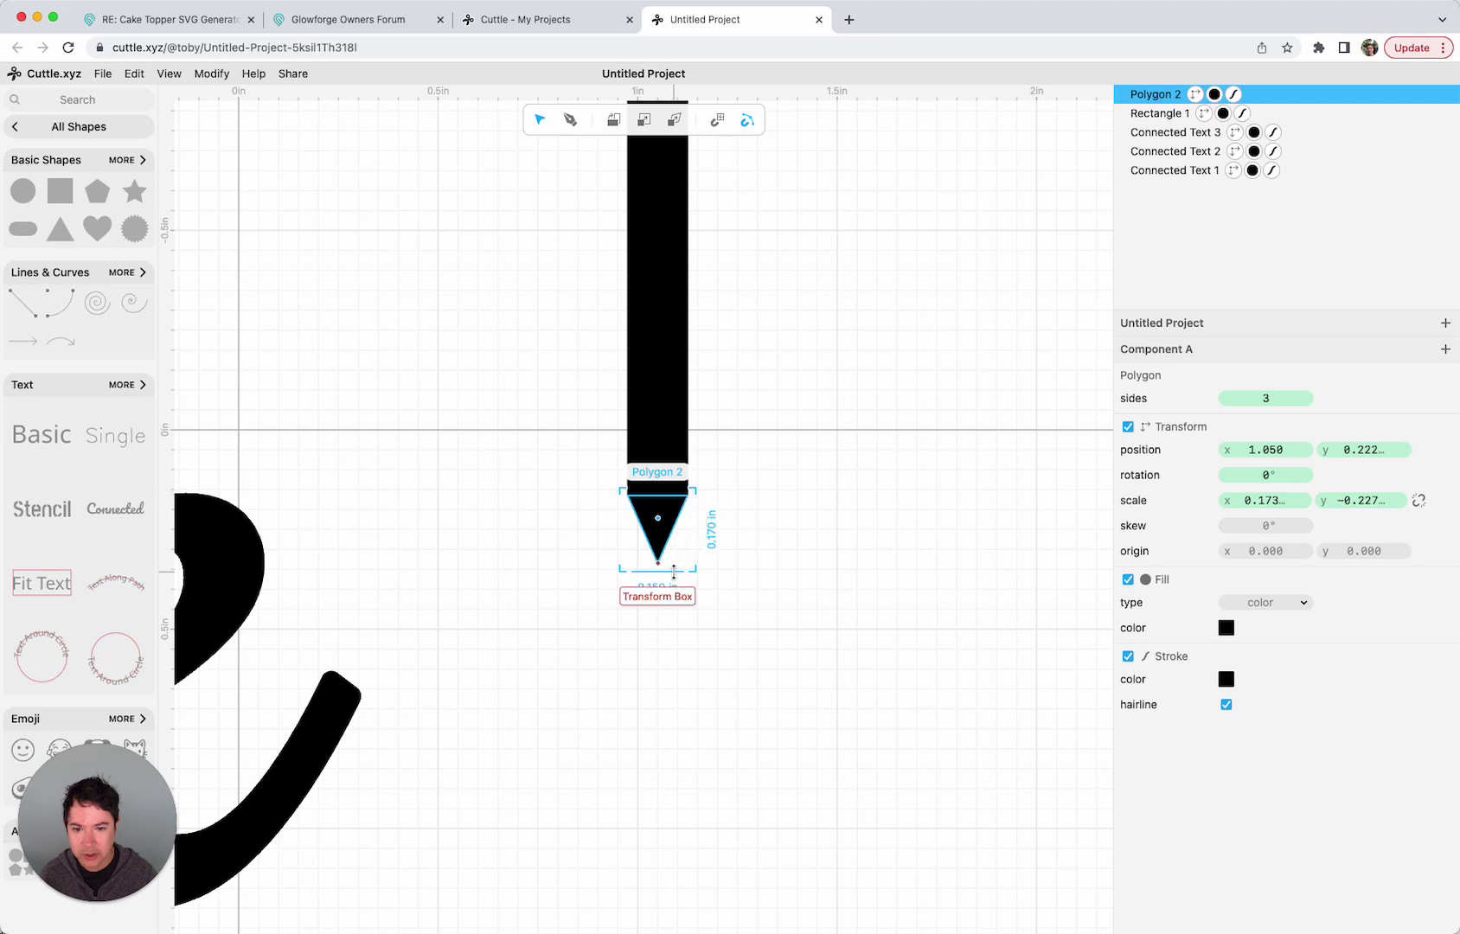
pyautogui.moveTo(669, 571); pyautogui.dragTo(672, 537)
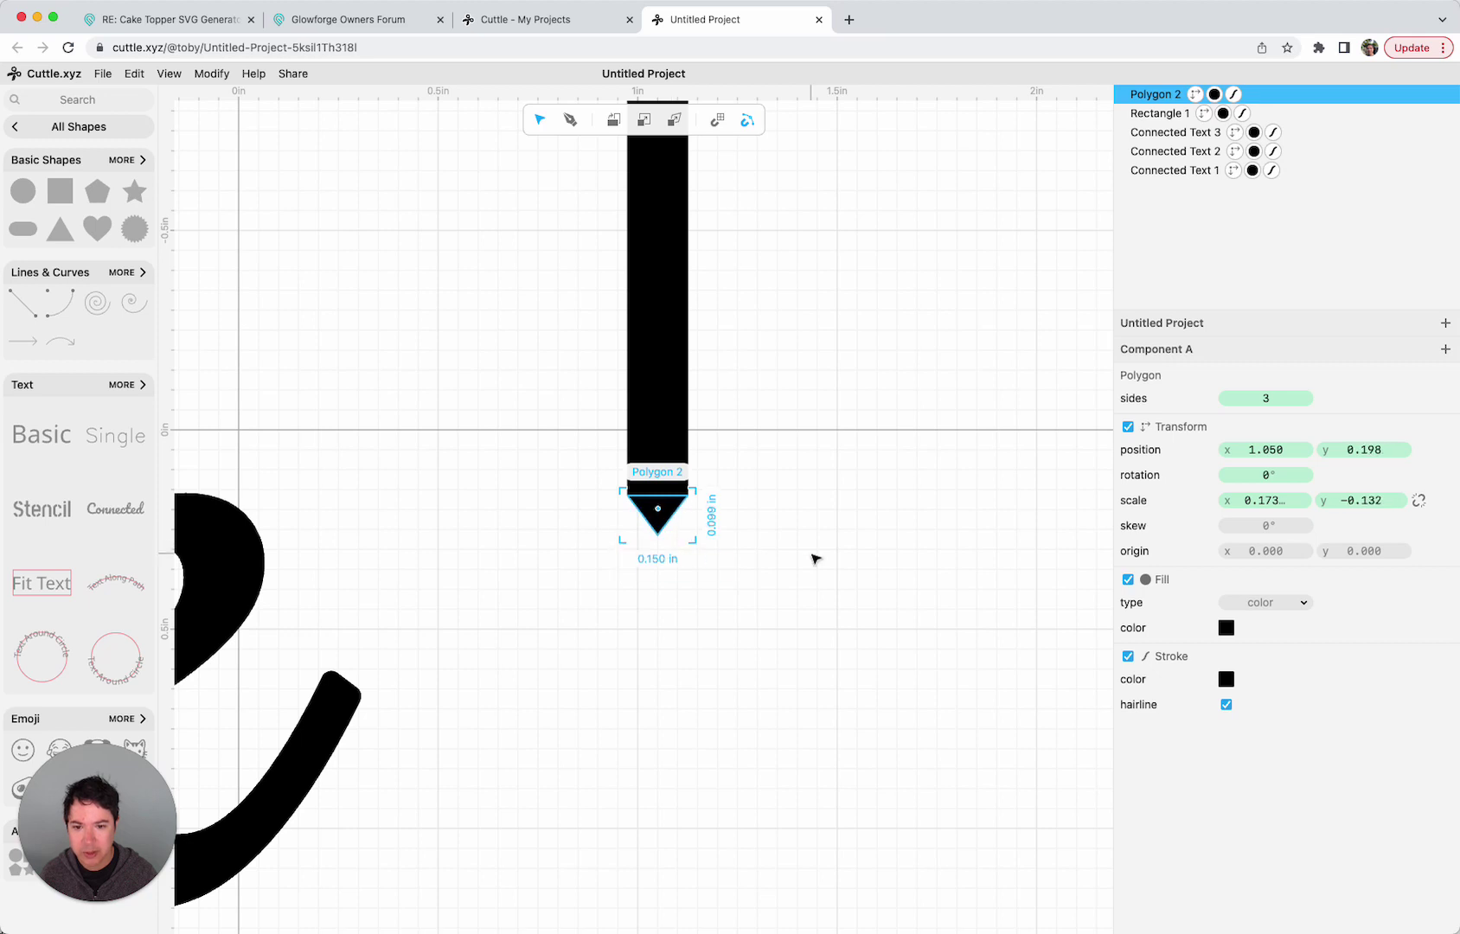
pyautogui.click(813, 559)
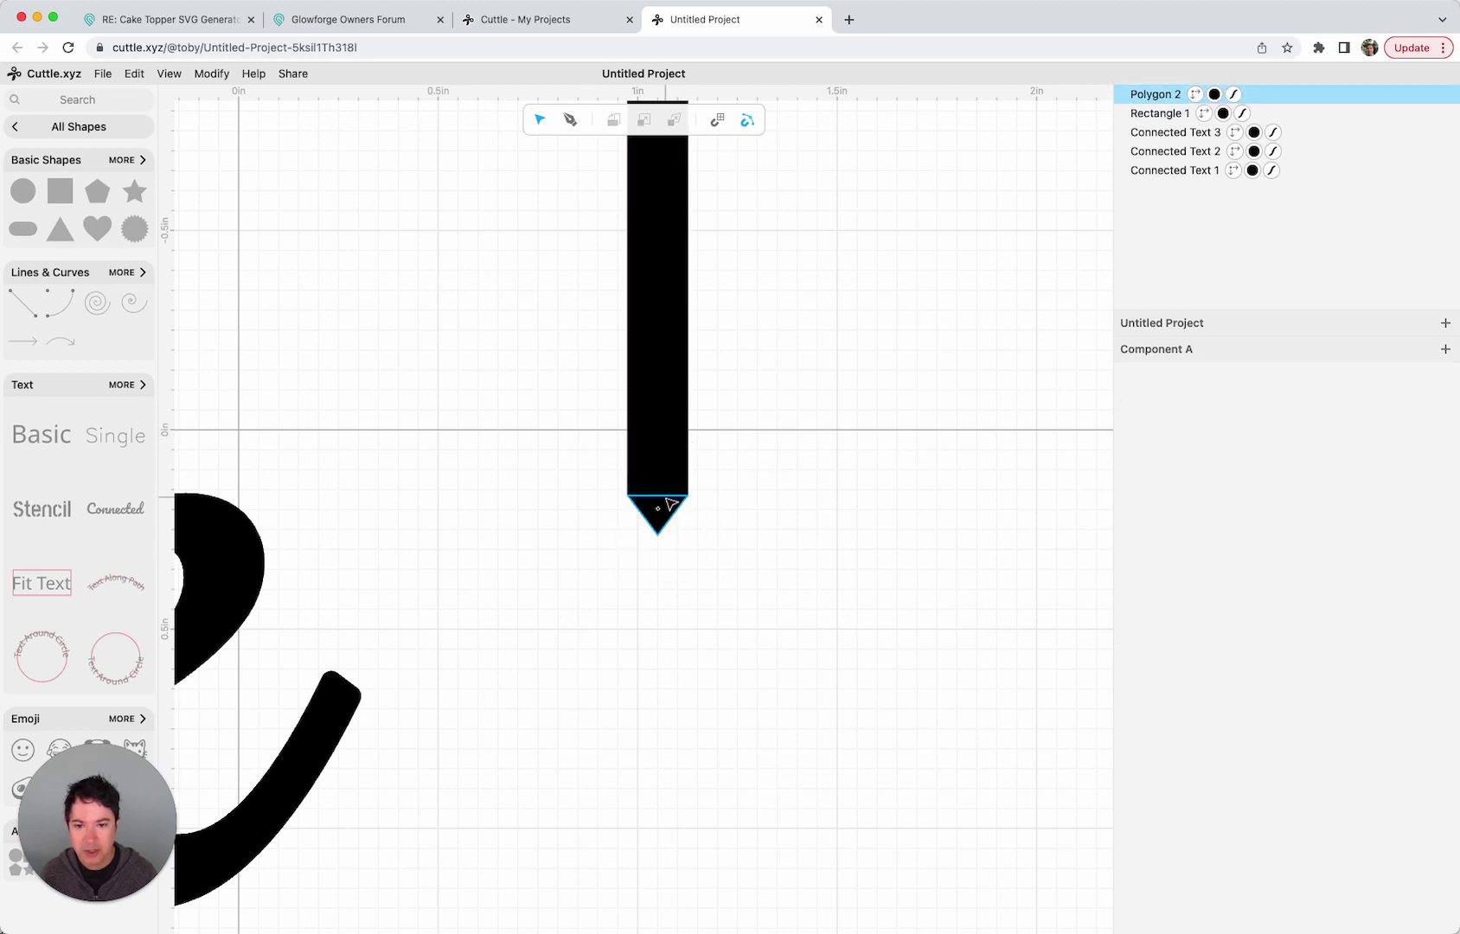
# Step: Select the vertical bar (Rectangle 1) together with its triangle tip (Polygon 2)
pyautogui.scroll(-3, 796, 590)
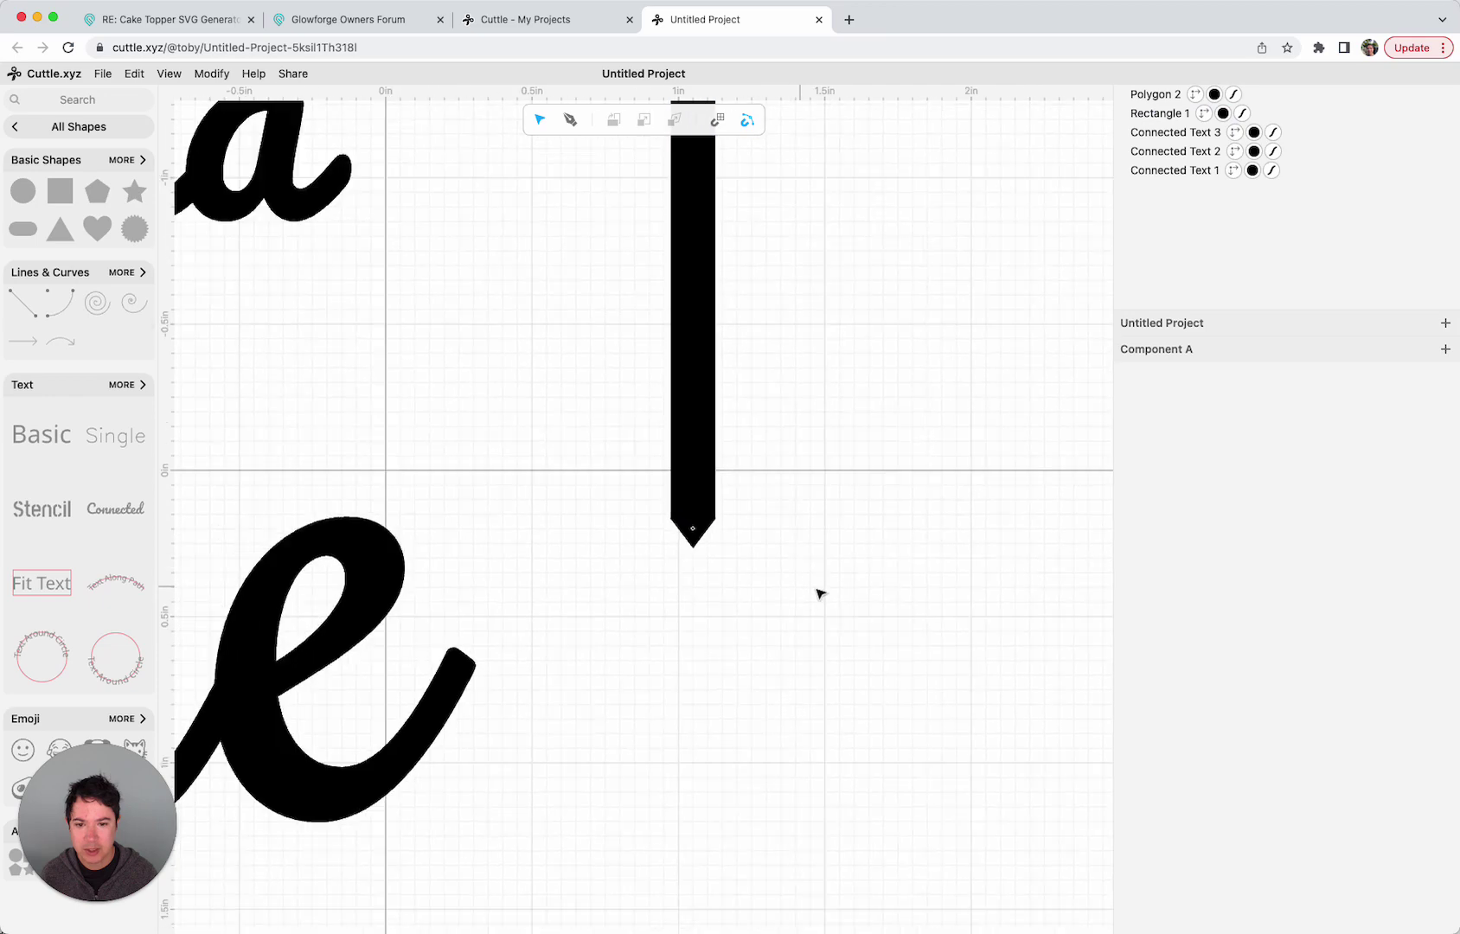
pyautogui.scroll(-8, 820, 593)
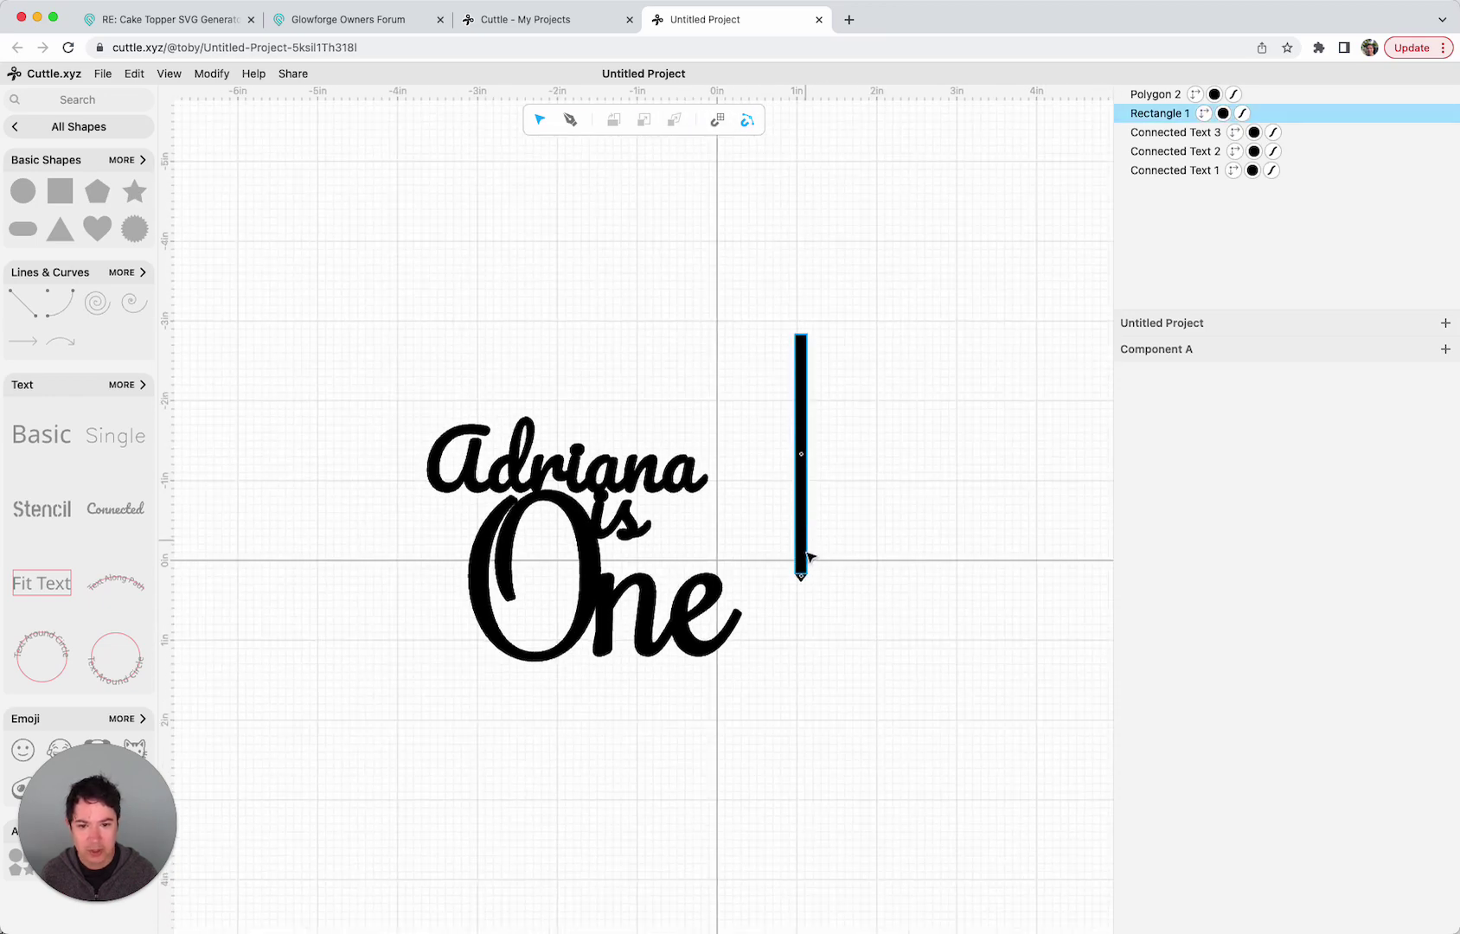
pyautogui.click(801, 484)
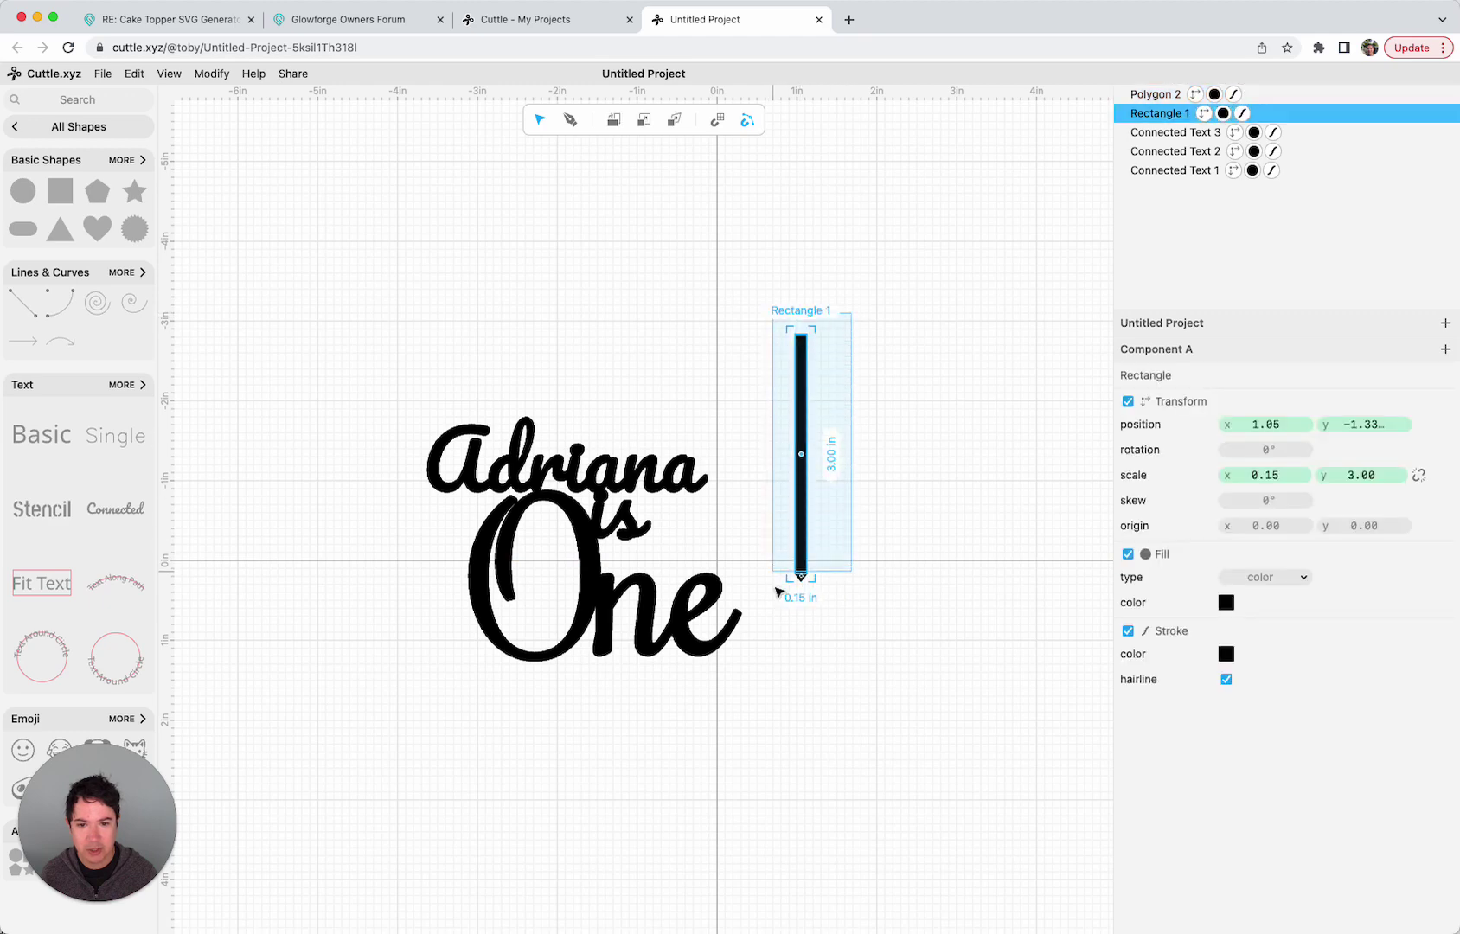
pyautogui.keyDown('shift'); pyautogui.click(777, 592); pyautogui.keyUp('shift')
pyautogui.click(779, 512)
pyautogui.keyDown('shift'); pyautogui.click(773, 594); pyautogui.keyUp('shift')
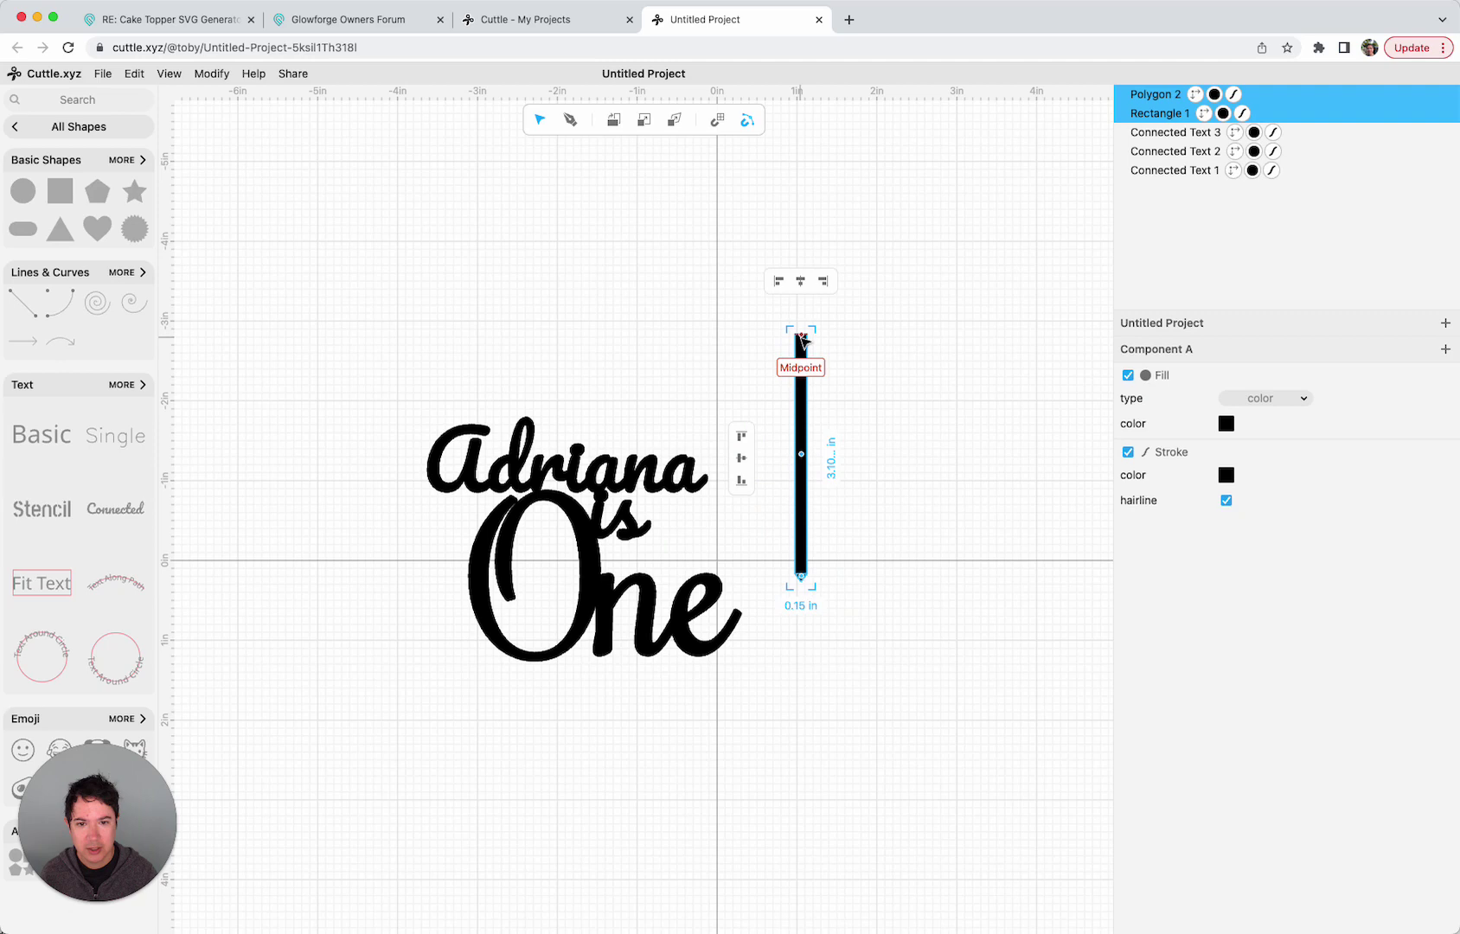
# Step: Move the stake beneath 'One', nudge it right to centre it, then deselect
pyautogui.moveTo(805, 337); pyautogui.dragTo(557, 659)
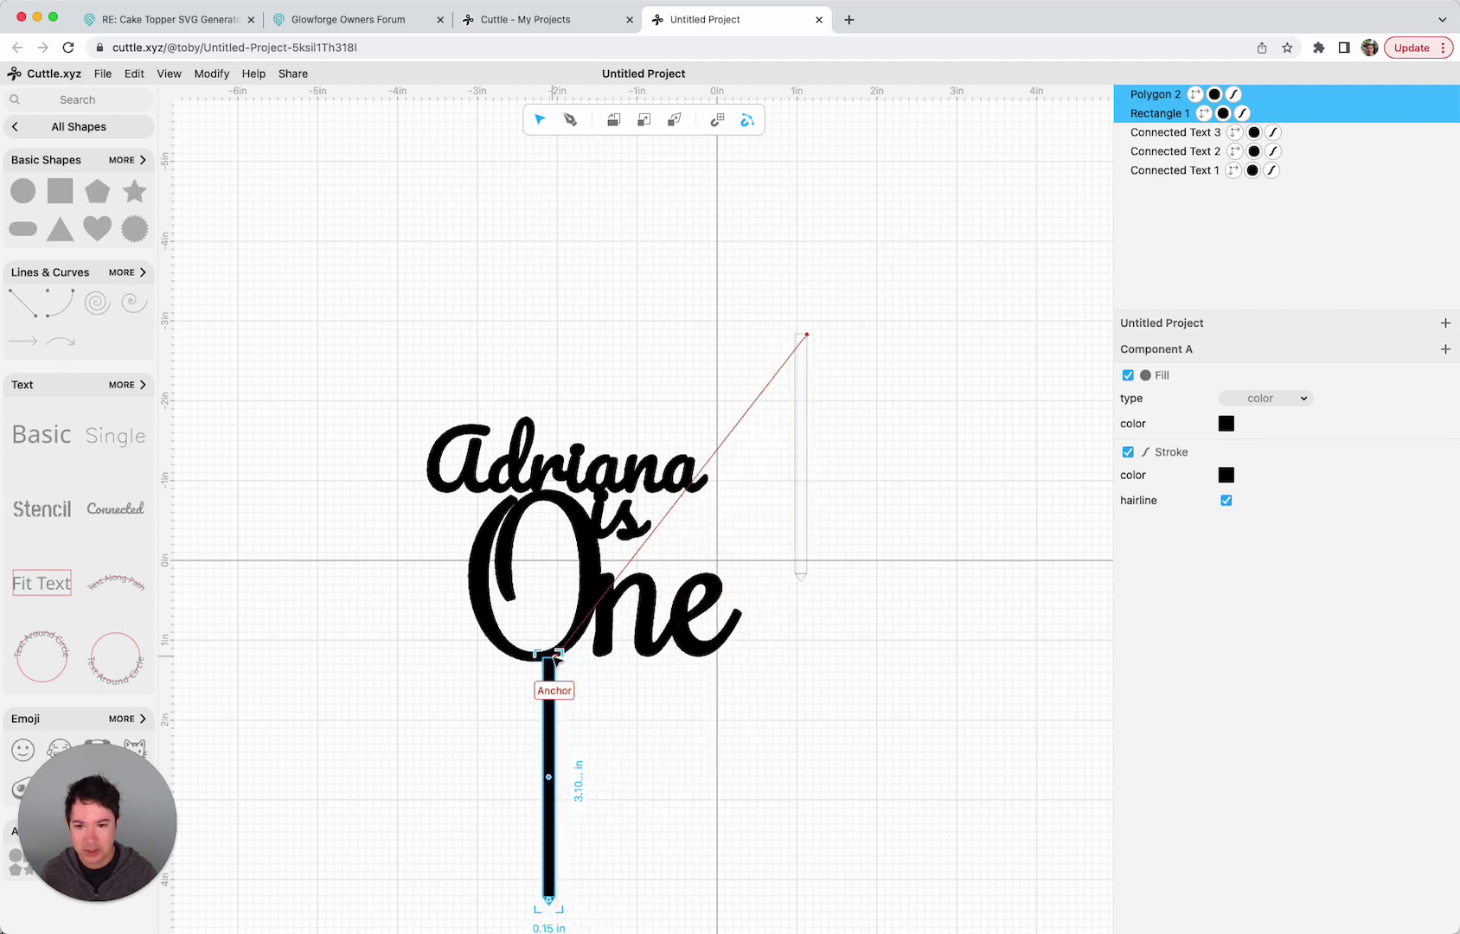
pyautogui.moveTo(560, 664); pyautogui.dragTo(610, 650)
pyautogui.scroll(5, 646, 710)
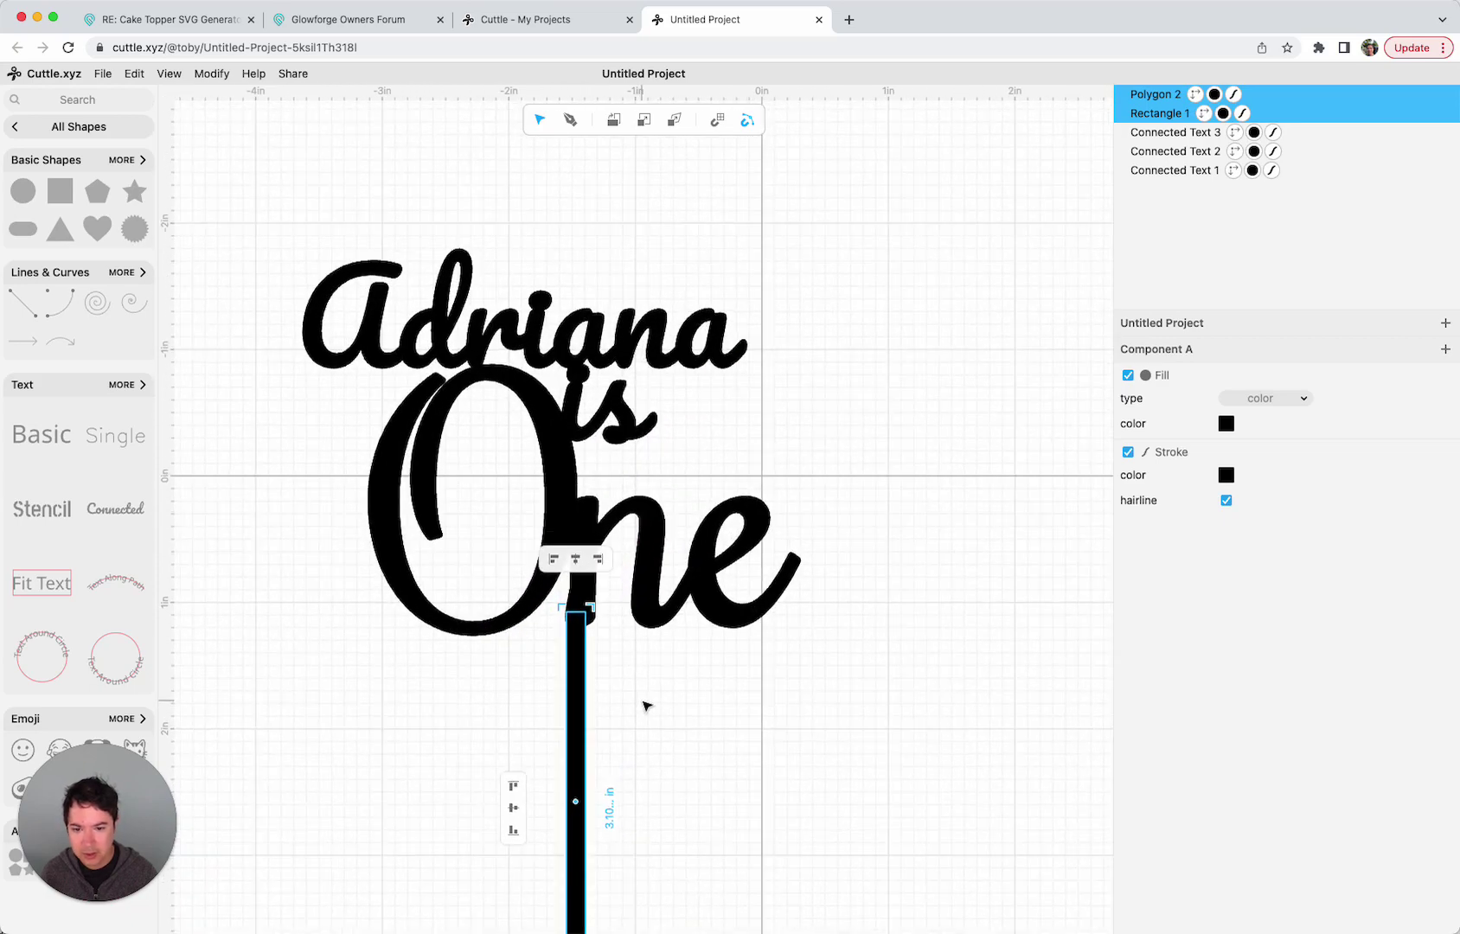
pyautogui.press('Right')
pyautogui.press('Right')
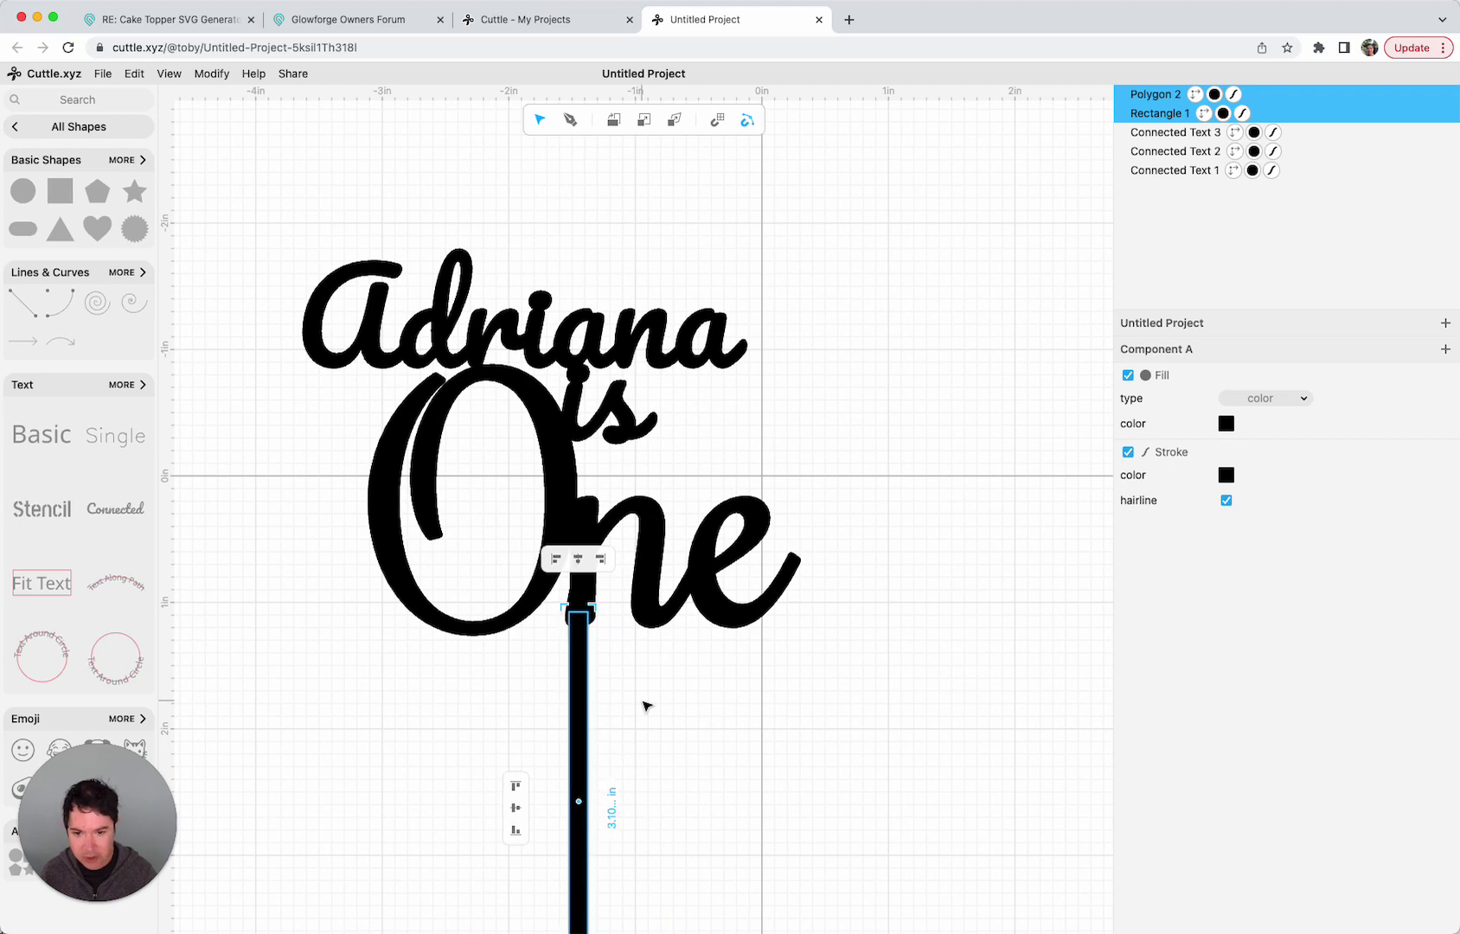
pyautogui.press('Right')
pyautogui.scroll(-2, 669, 722)
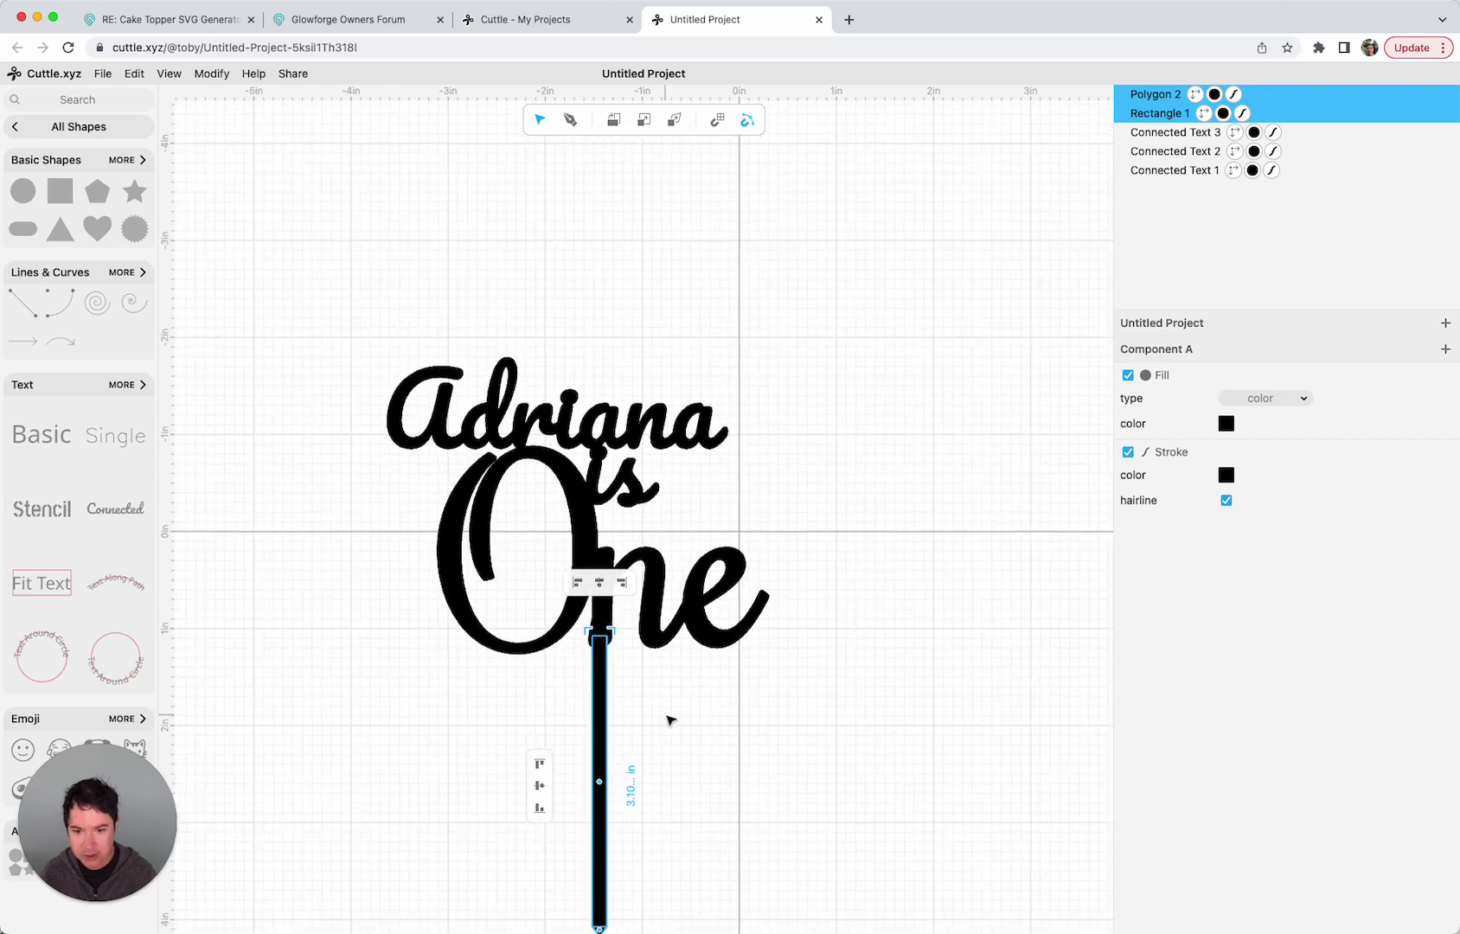
pyautogui.scroll(-3, 711, 761)
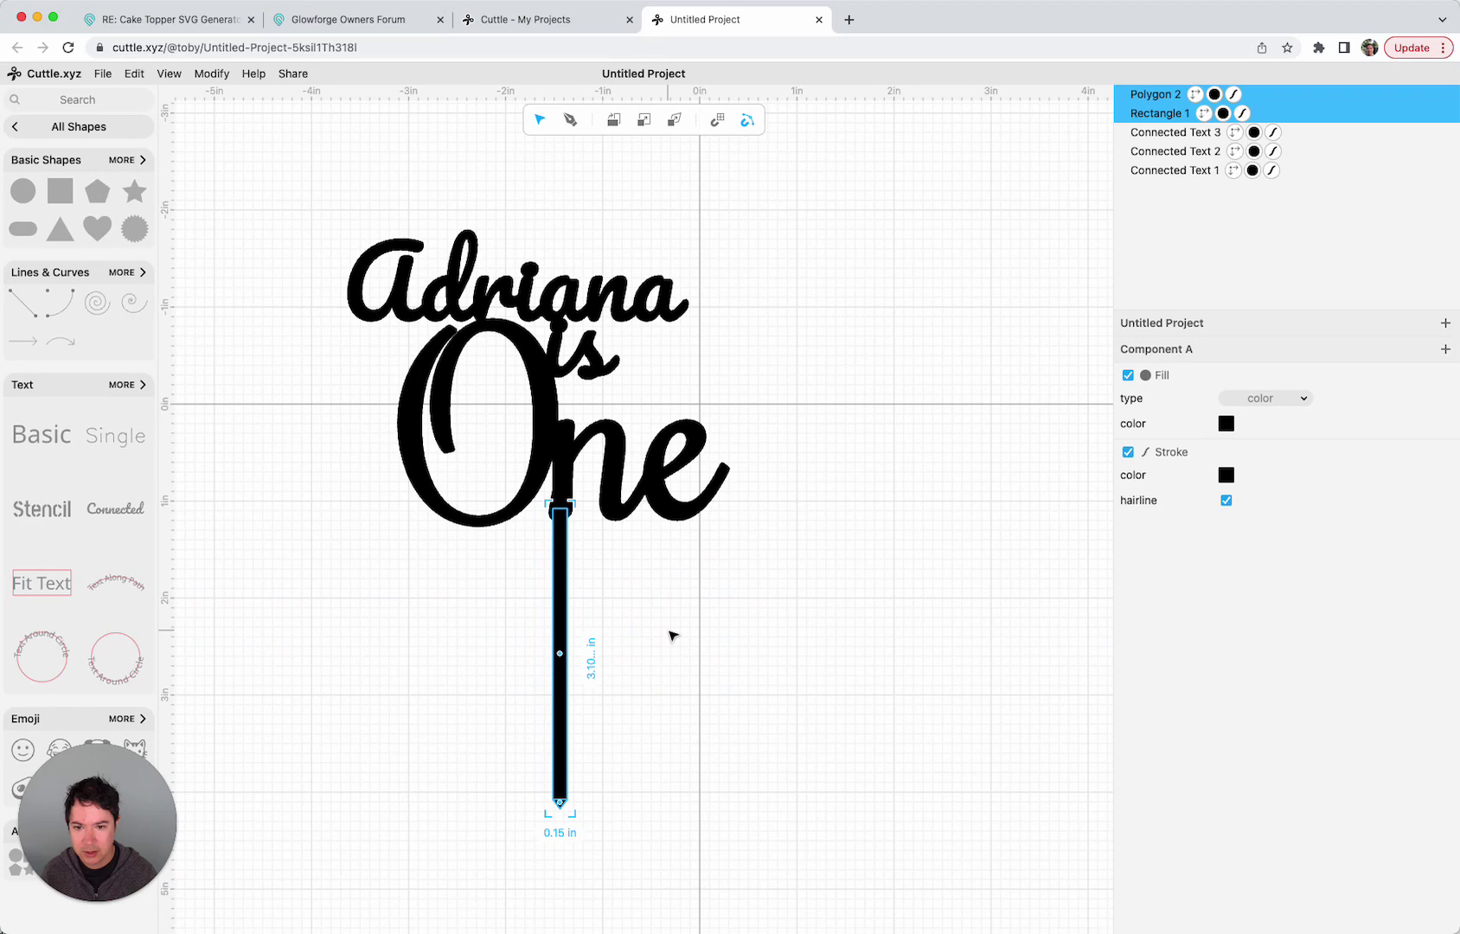
pyautogui.click(673, 636)
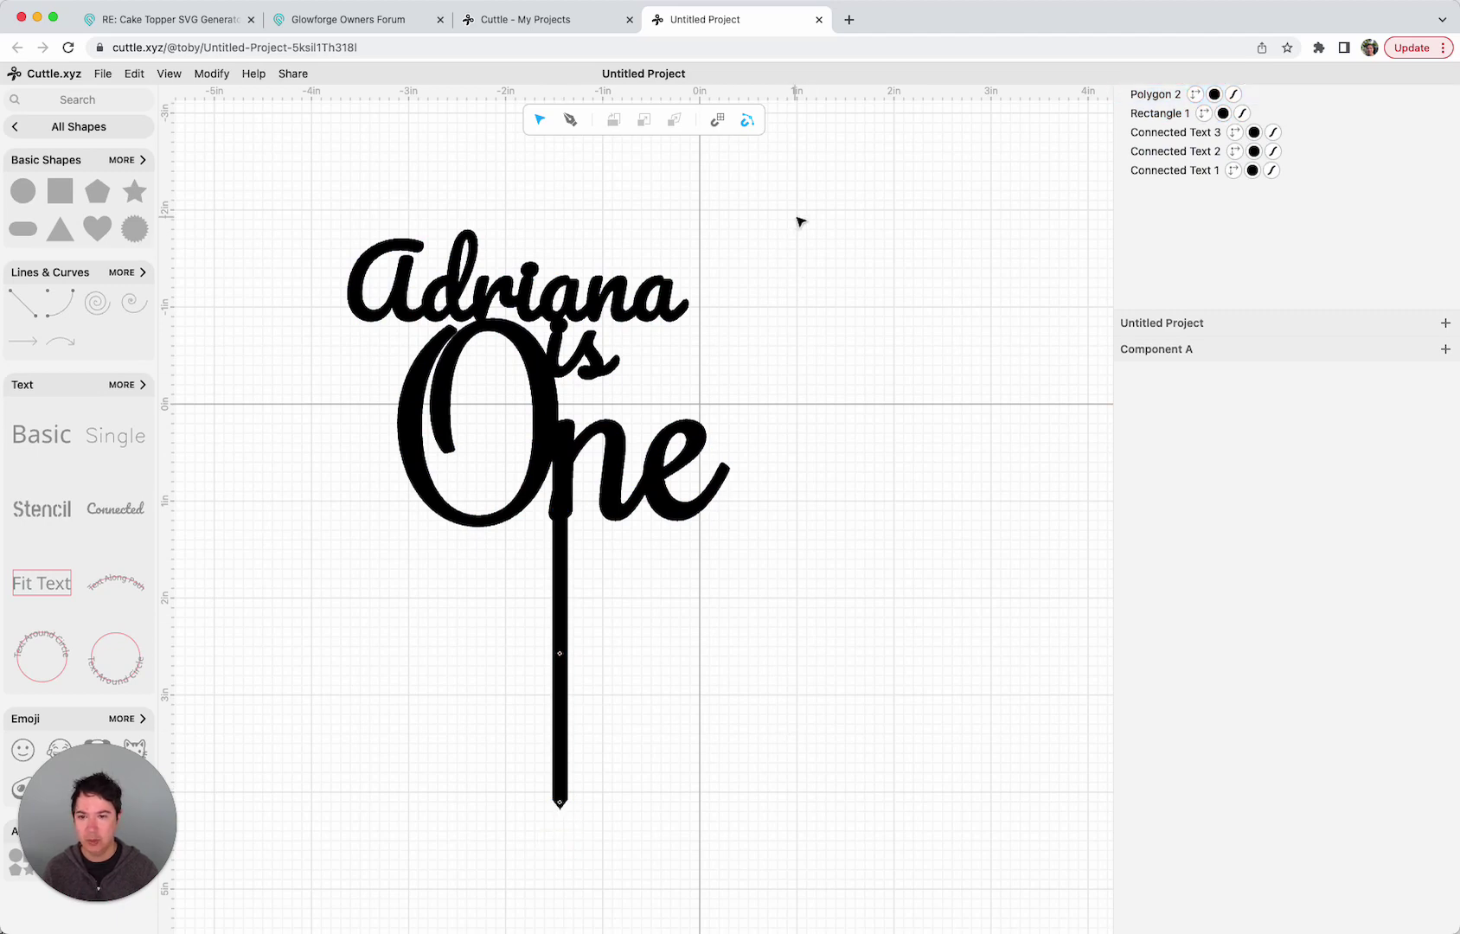
# Step: Select all five shapes and apply a Flatten modifier, grouping them as Group 1
pyautogui.moveTo(801, 211); pyautogui.dragTo(312, 852)
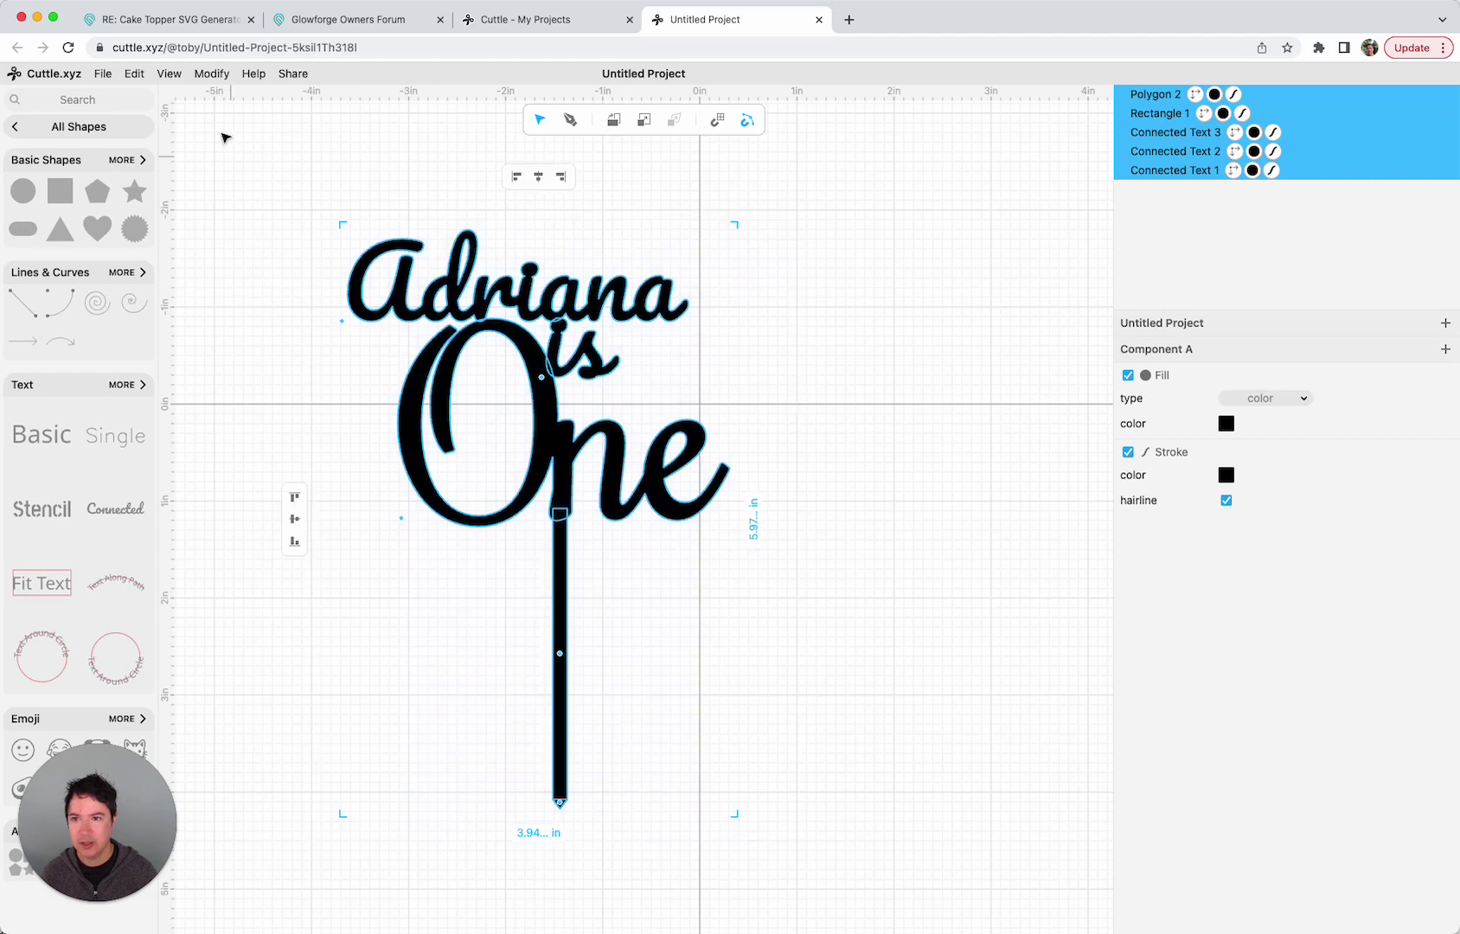
pyautogui.click(211, 75)
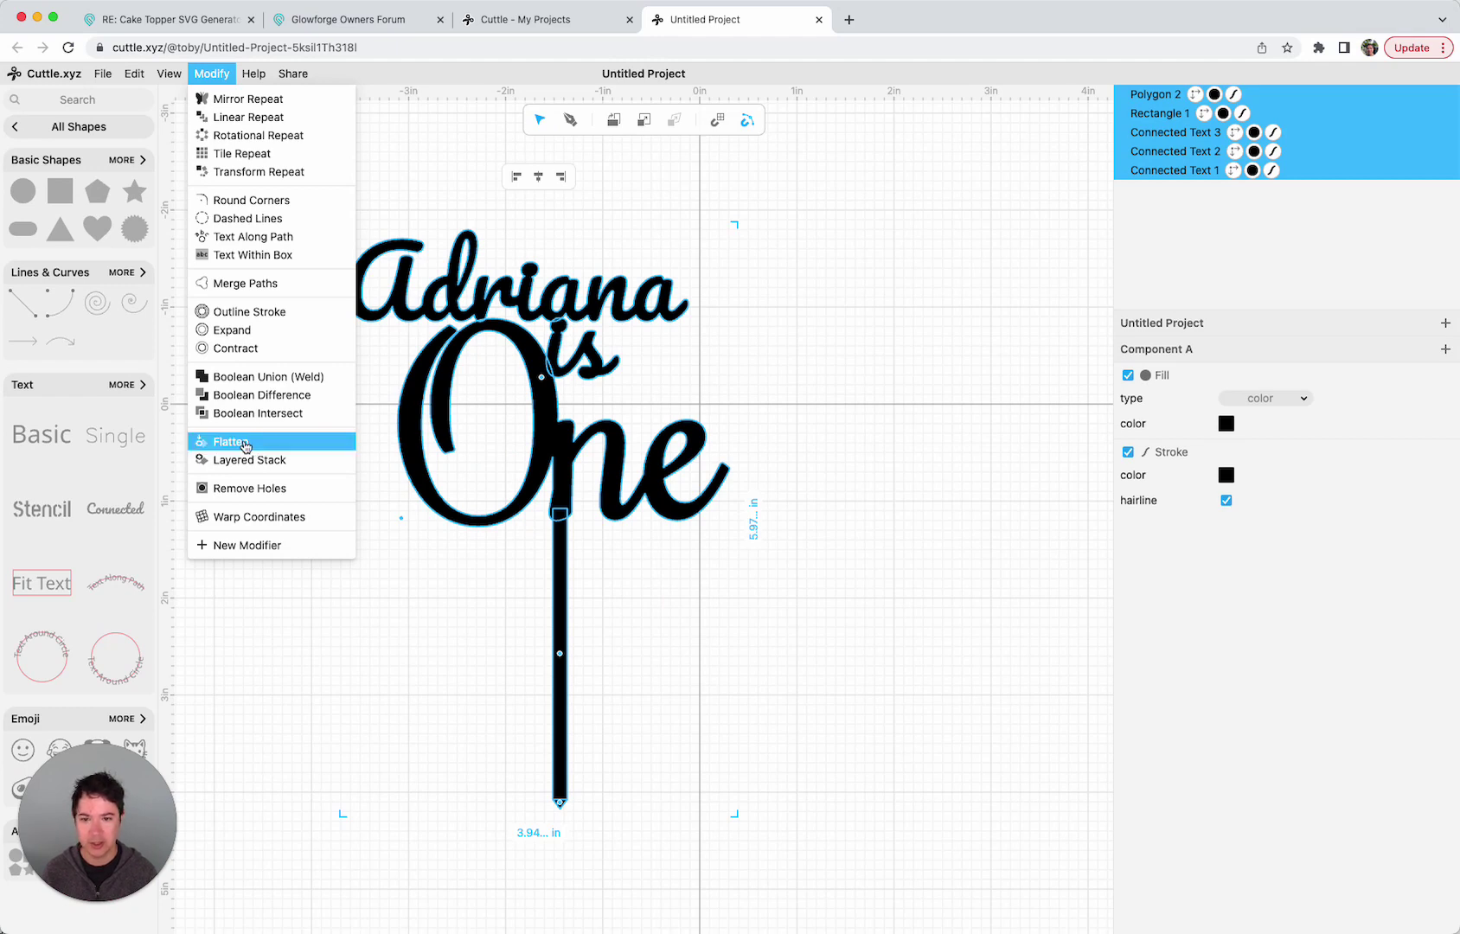
pyautogui.click(230, 442)
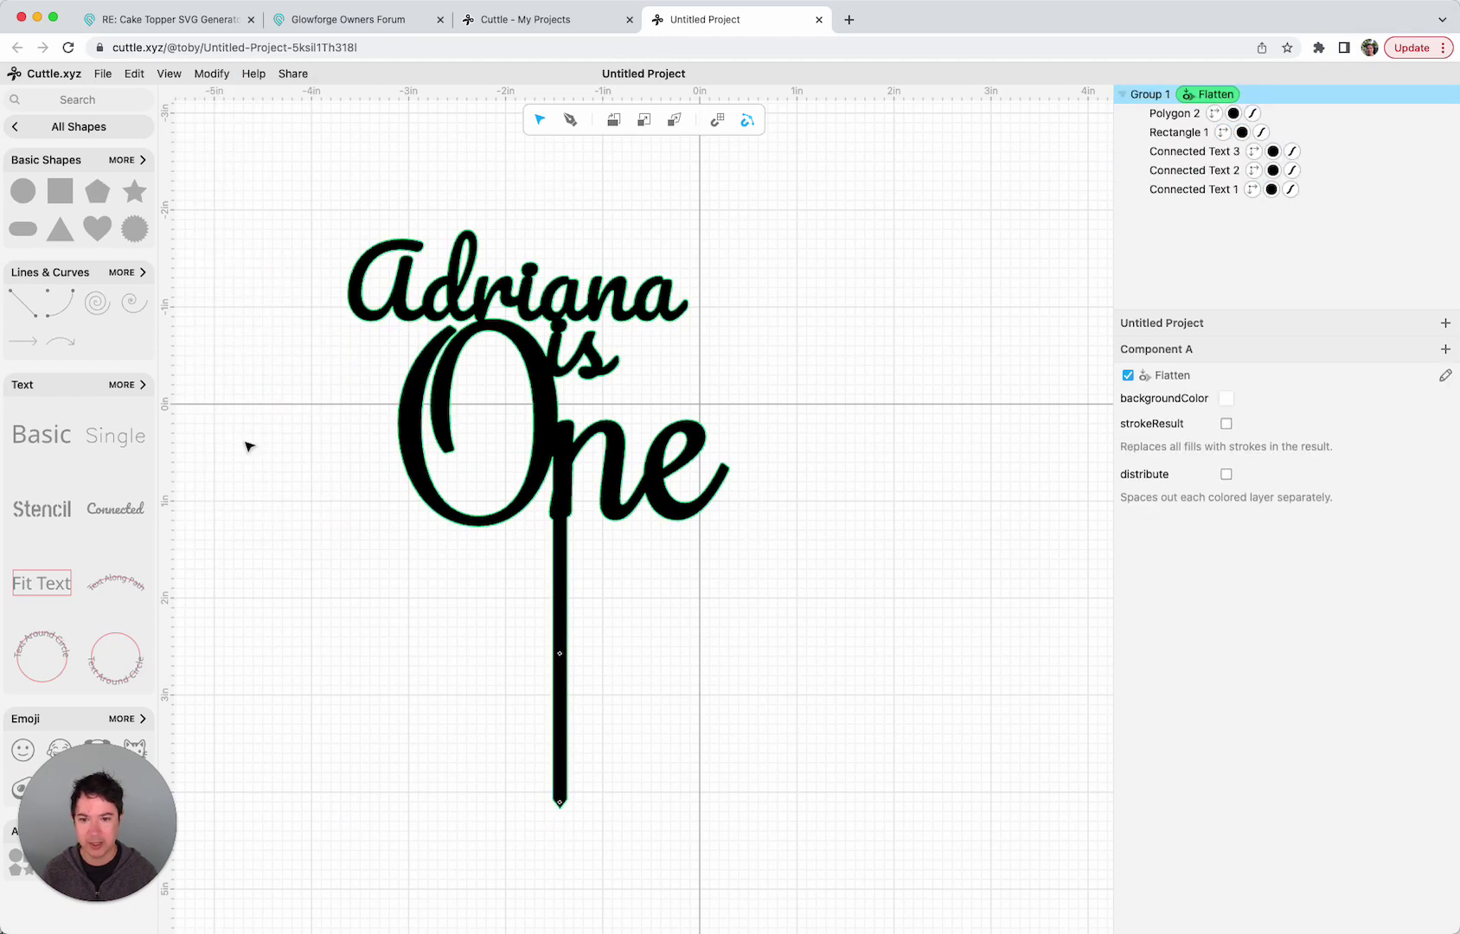
# Step: Enable strokeResult on the Flatten modifier and export the design as an SVG file
pyautogui.click(1227, 424)
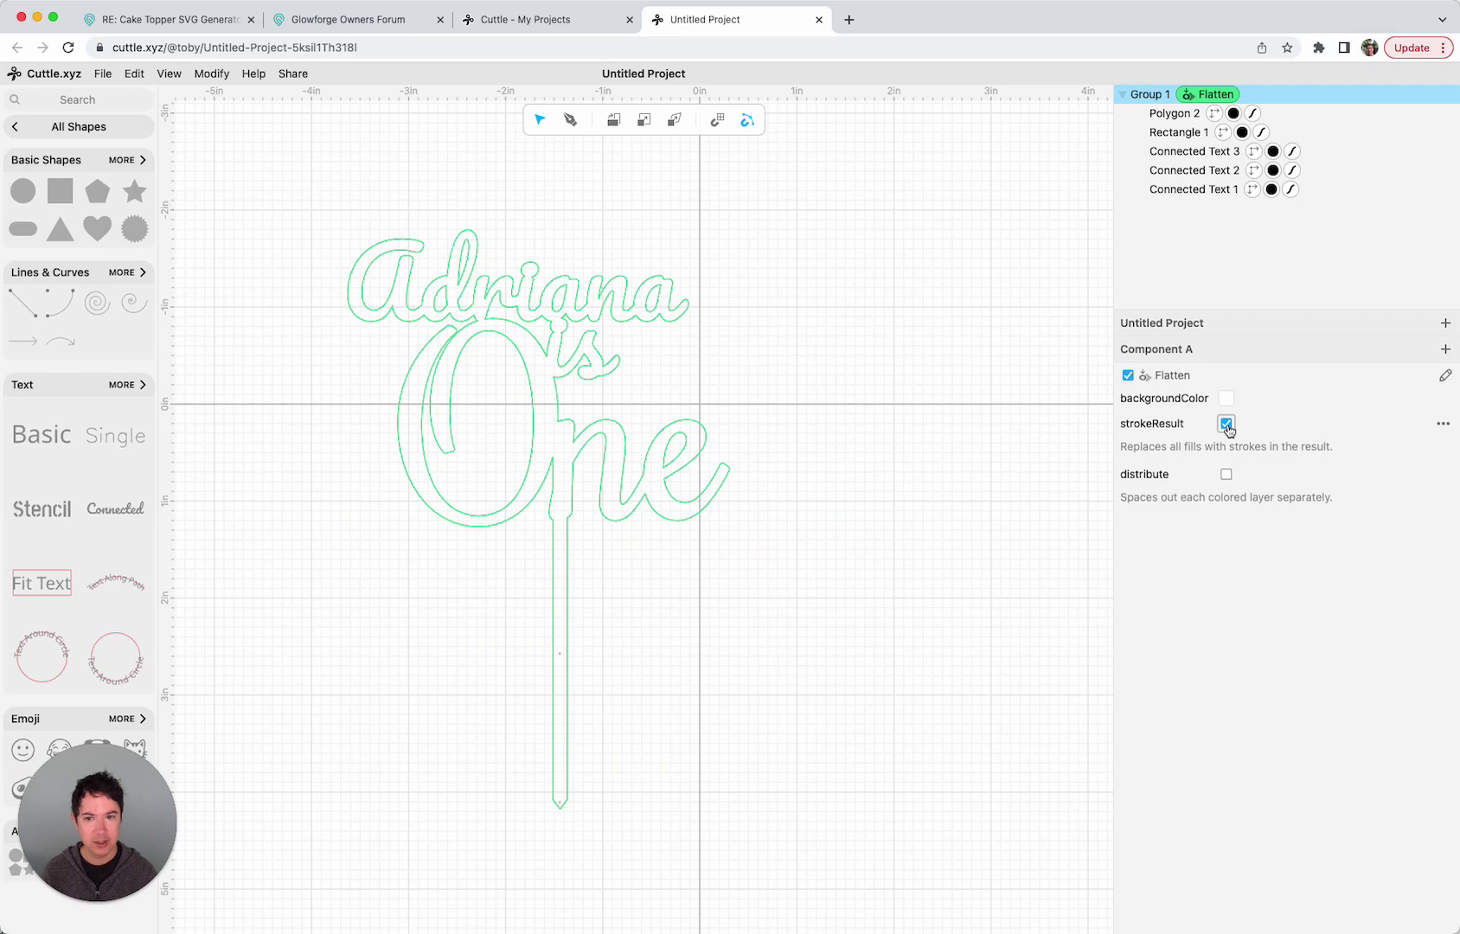
pyautogui.click(789, 378)
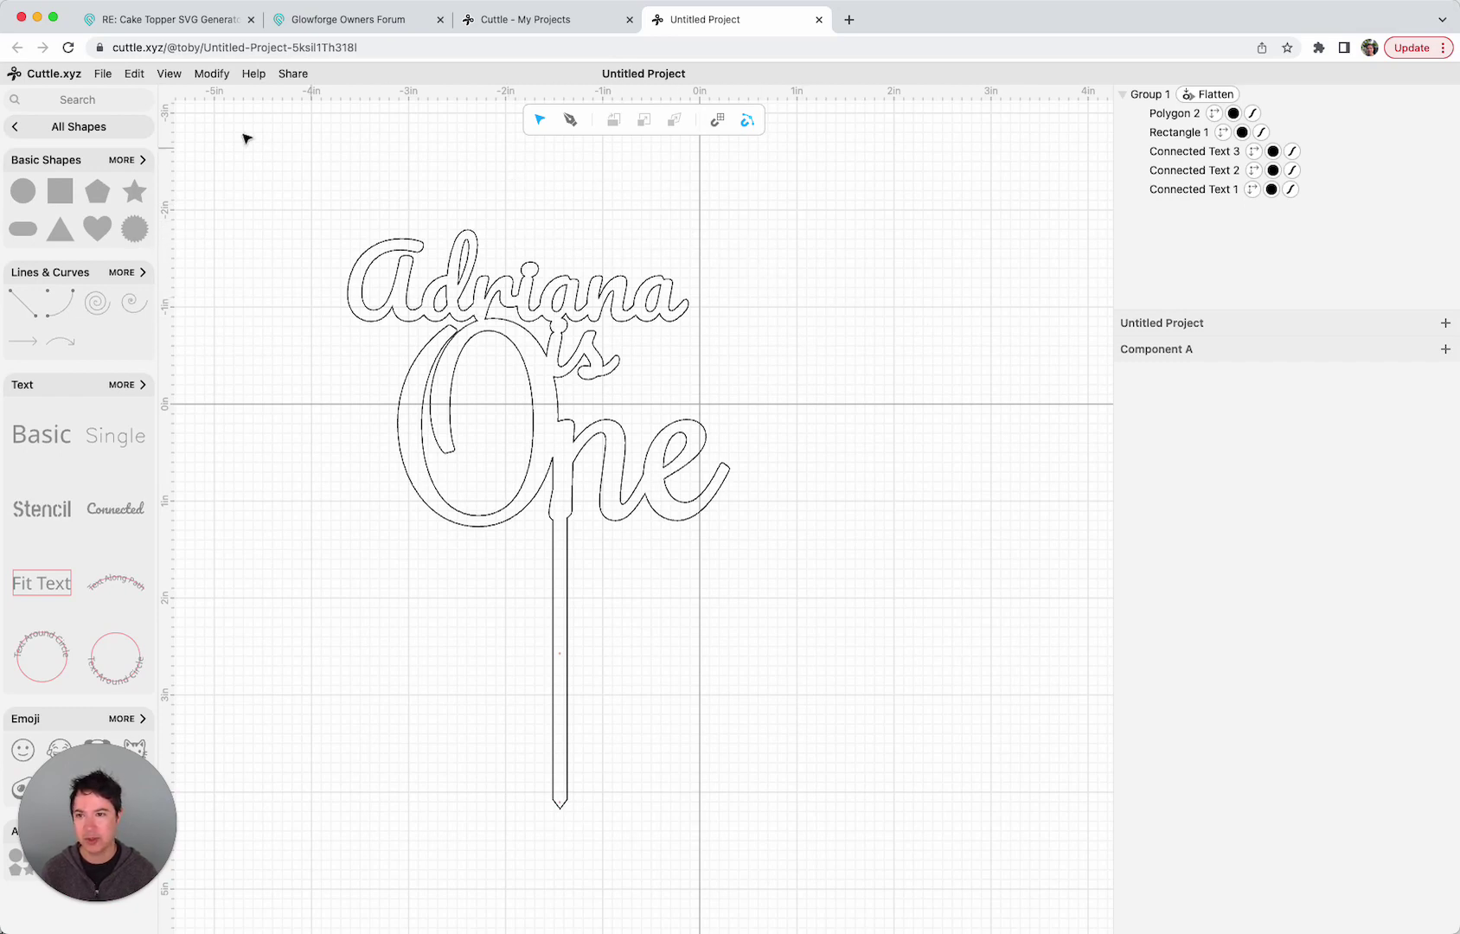
pyautogui.click(106, 76)
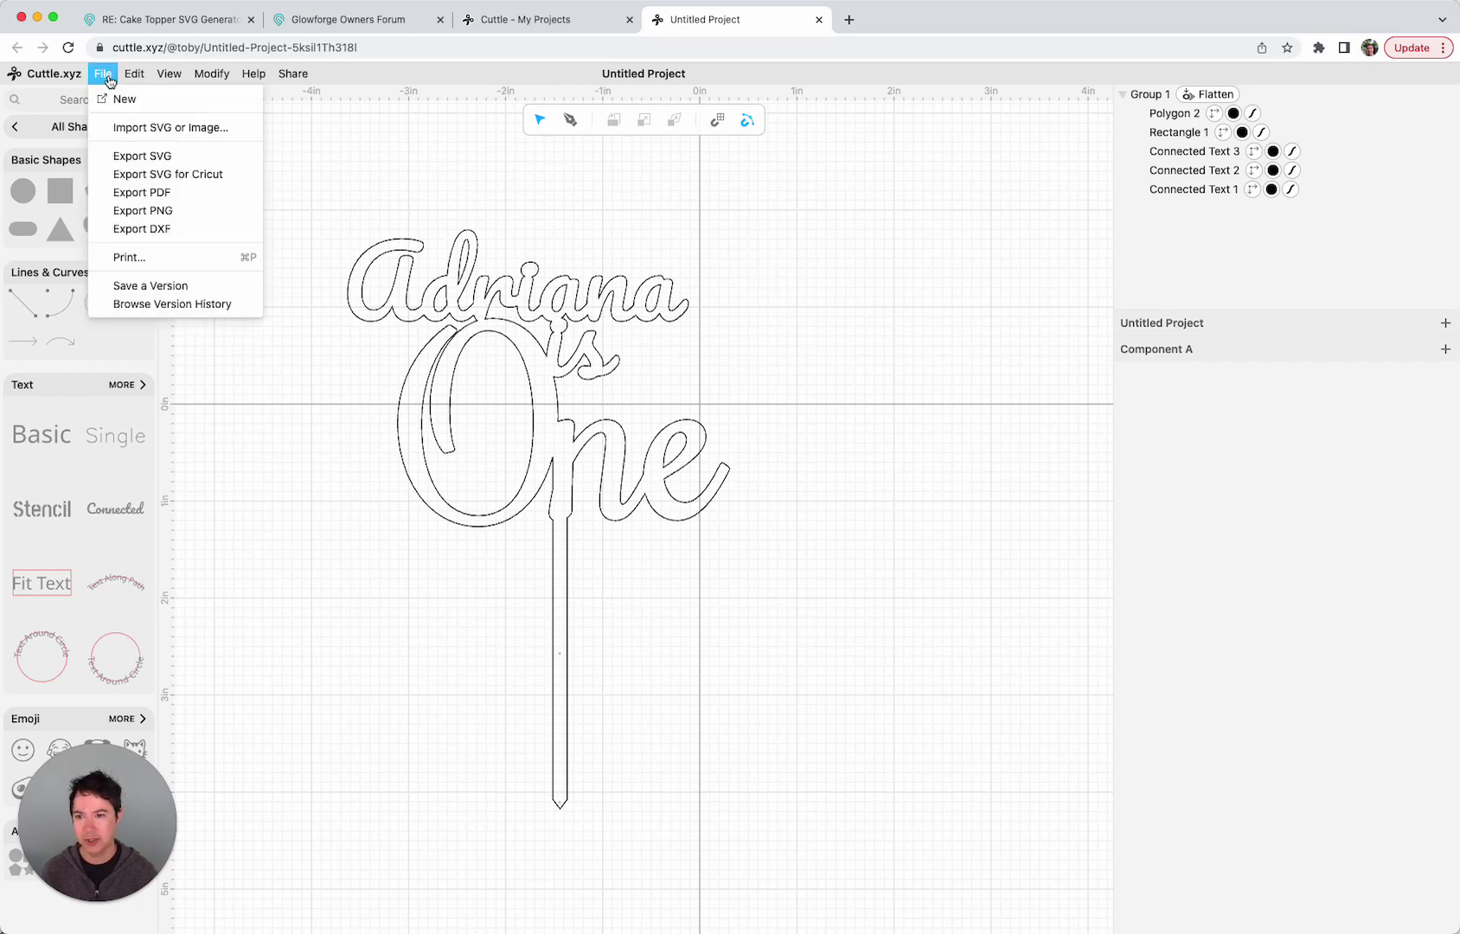
pyautogui.click(134, 155)
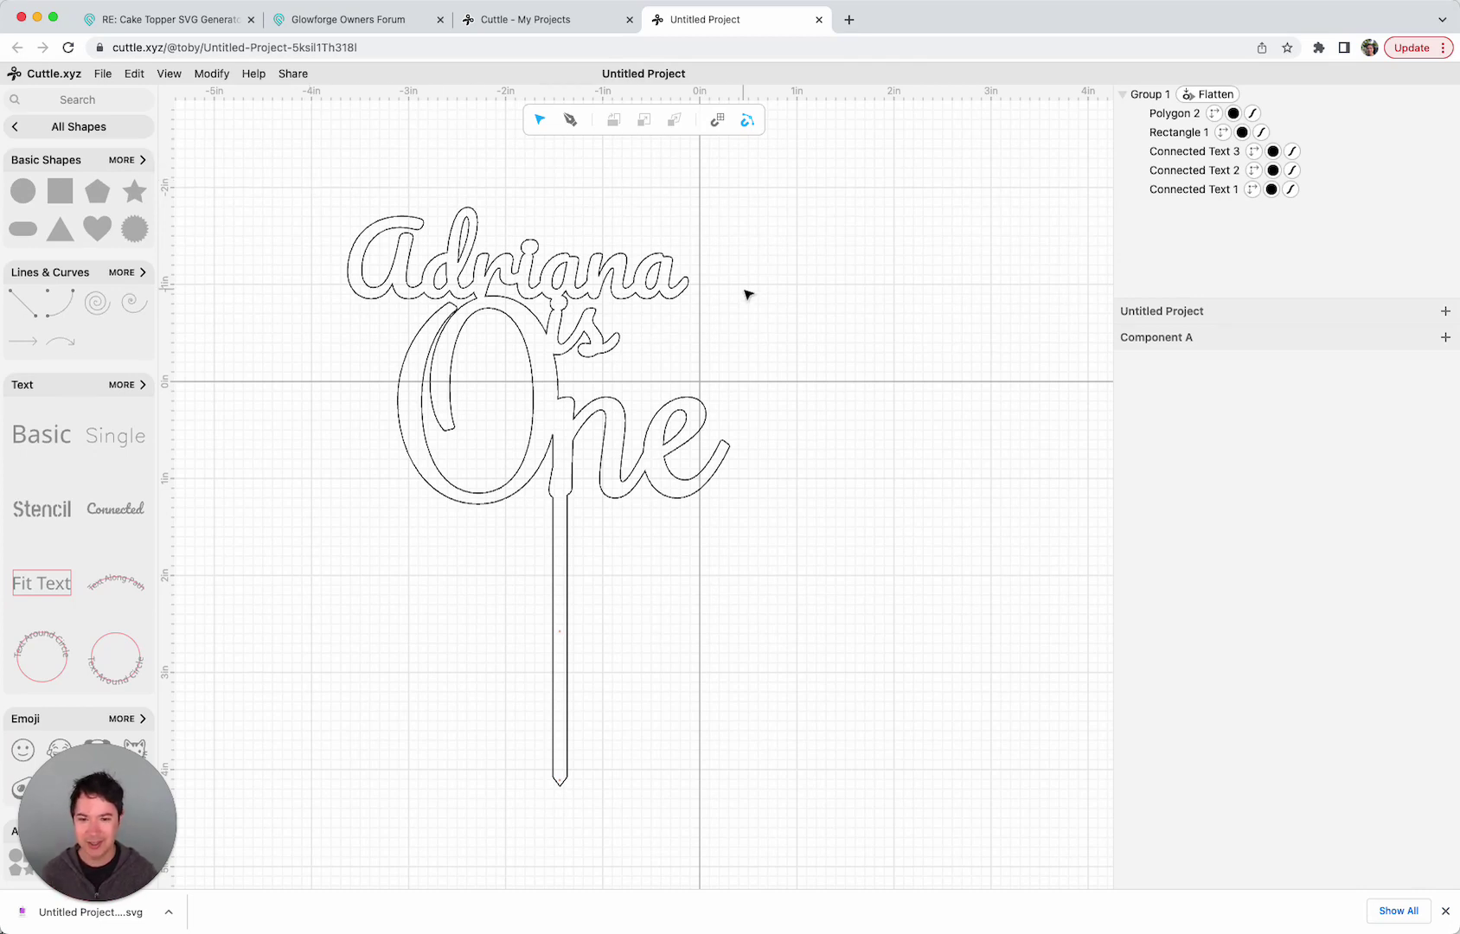
# Step: Select and deselect the flattened design to inspect the final single outline
pyautogui.click(464, 208)
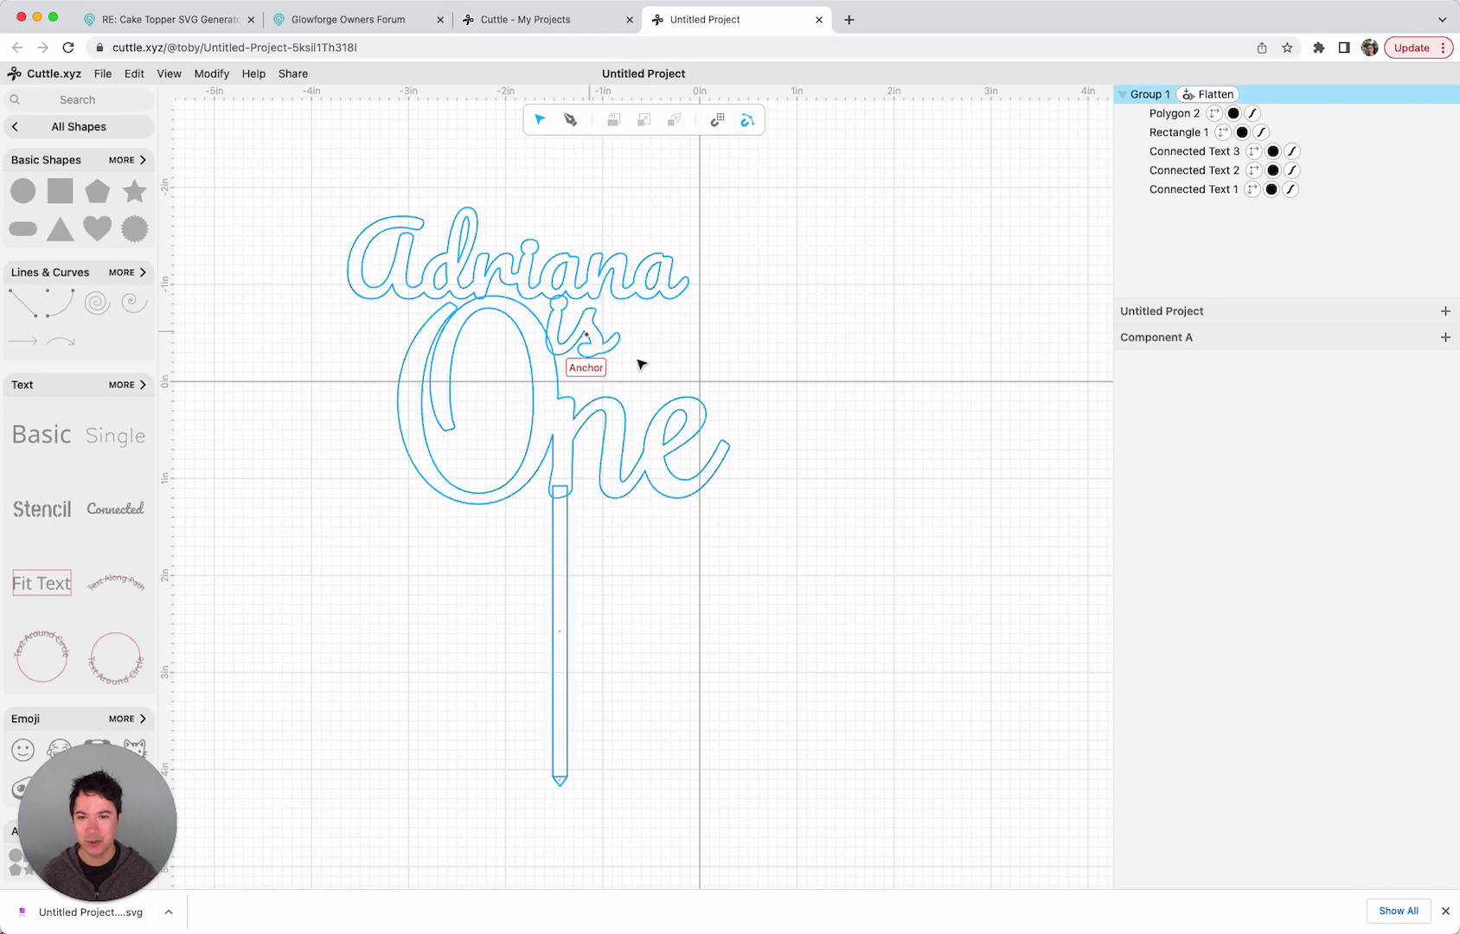
pyautogui.click(641, 364)
pyautogui.click(618, 441)
pyautogui.click(622, 675)
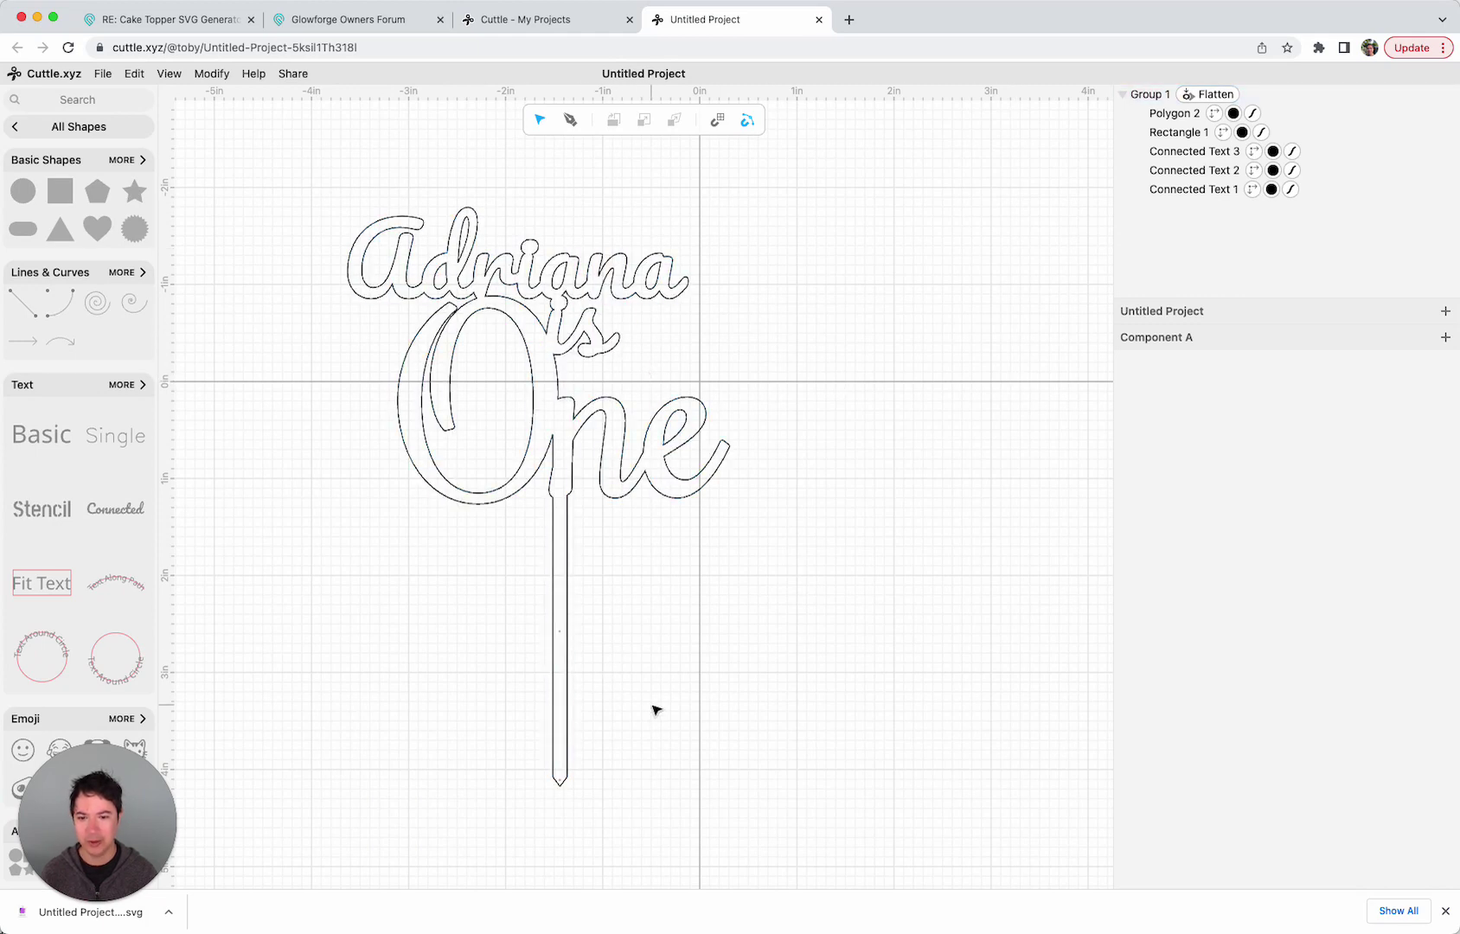